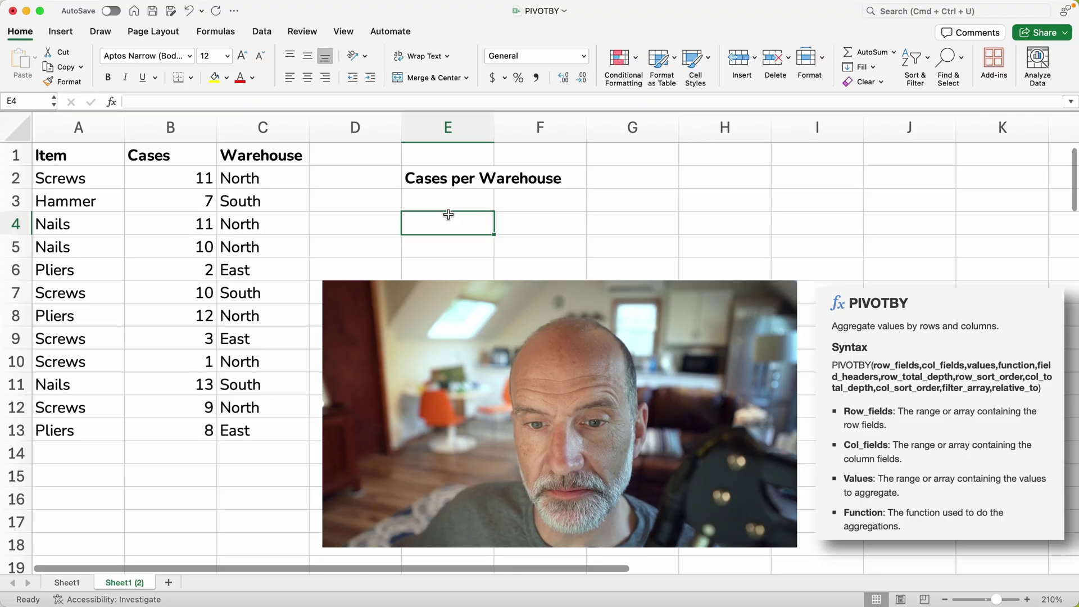
Start =PIVOTBY( in E4 with the Warehouse range C2:C13 as row fields.
left_click_drag(96, 149, 293, 437)
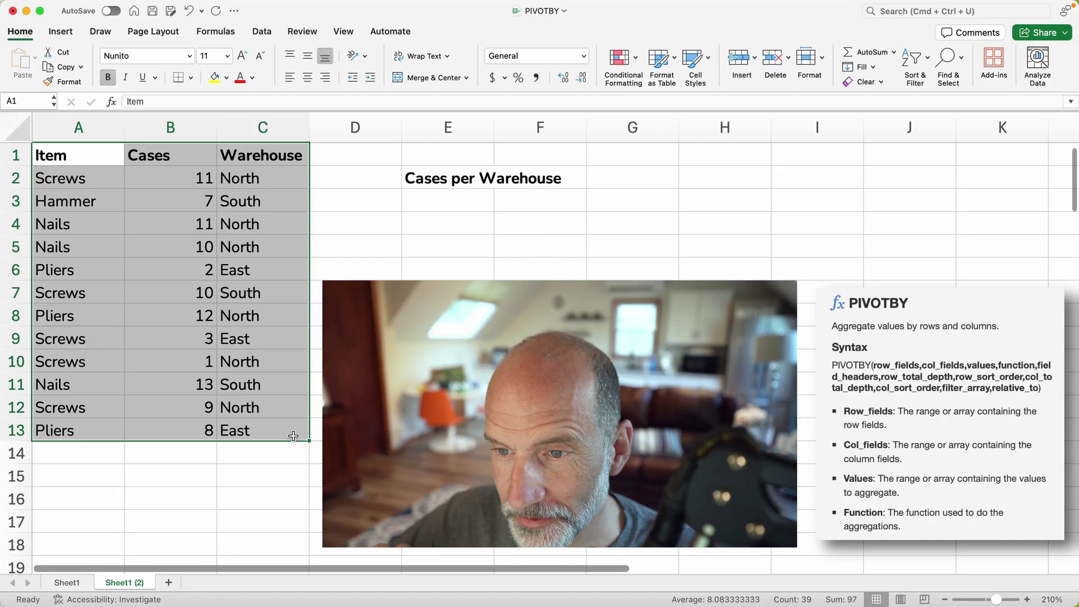
left_click(467, 220)
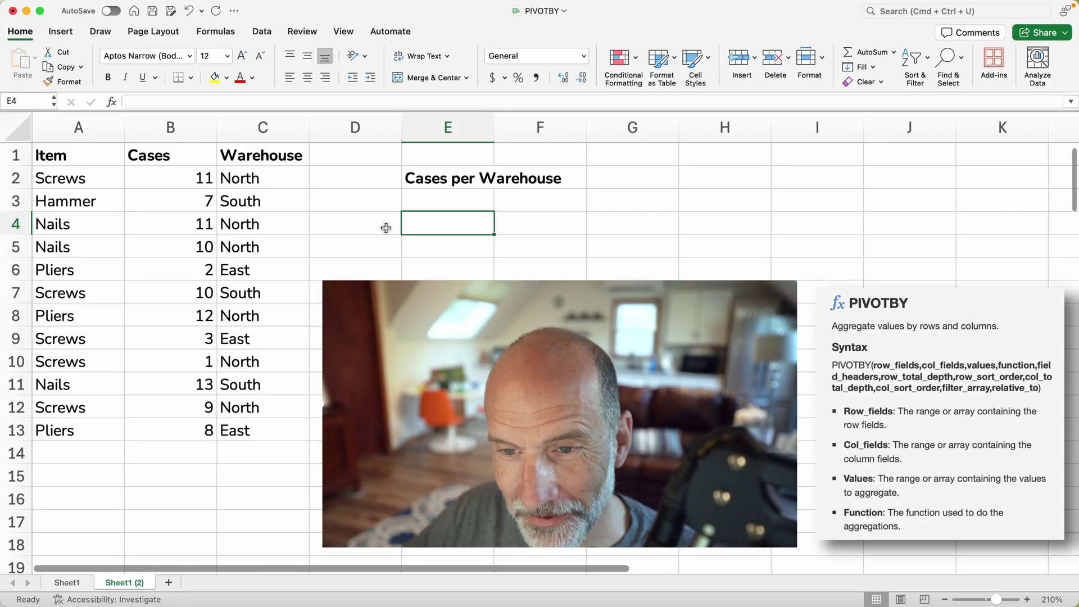
type("=")
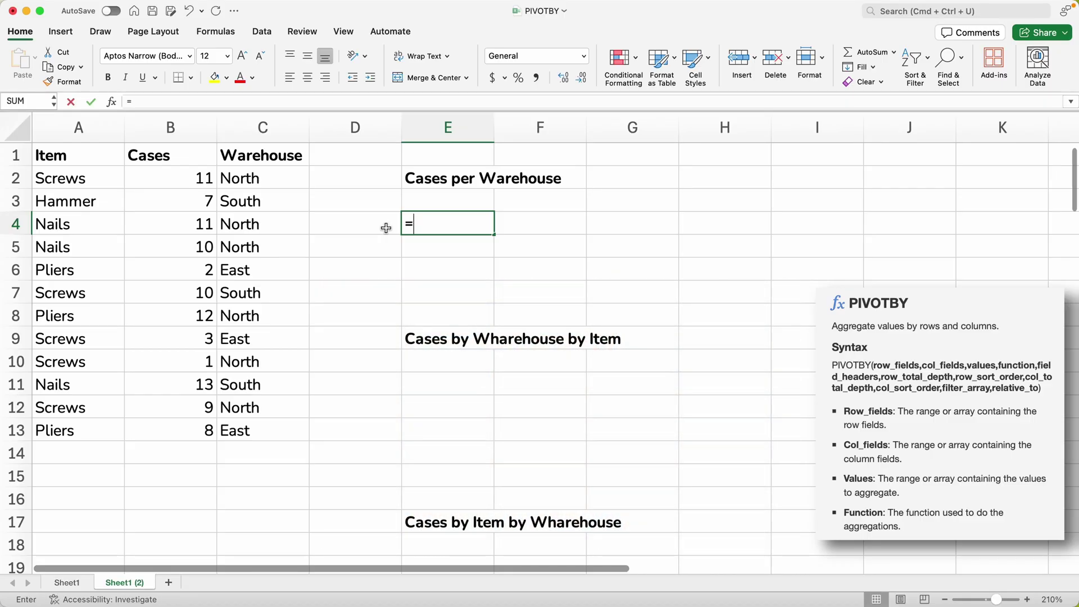
type("P")
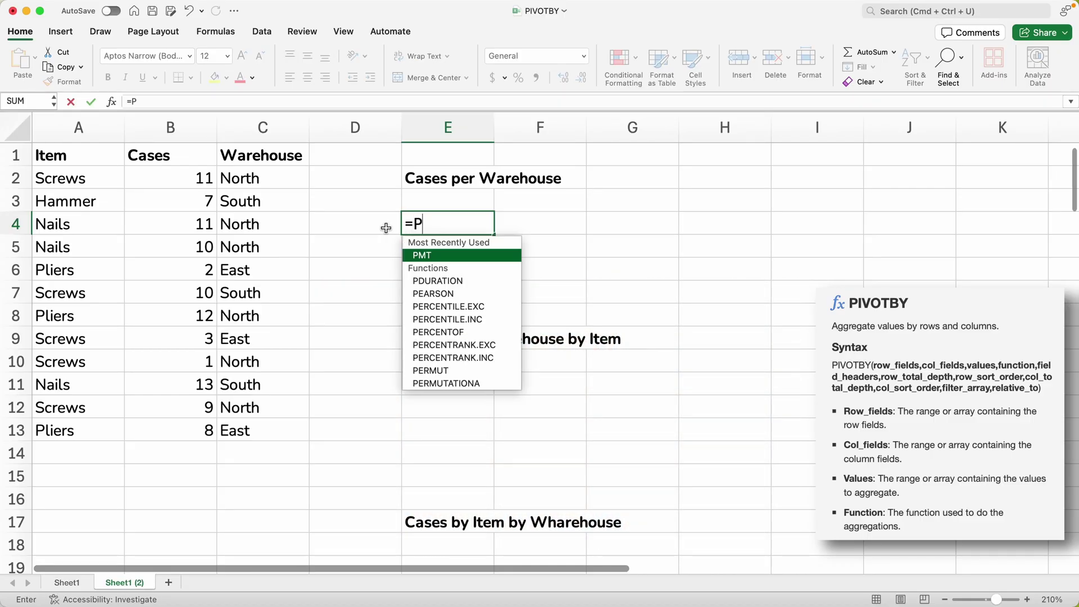
type("IVOTBY")
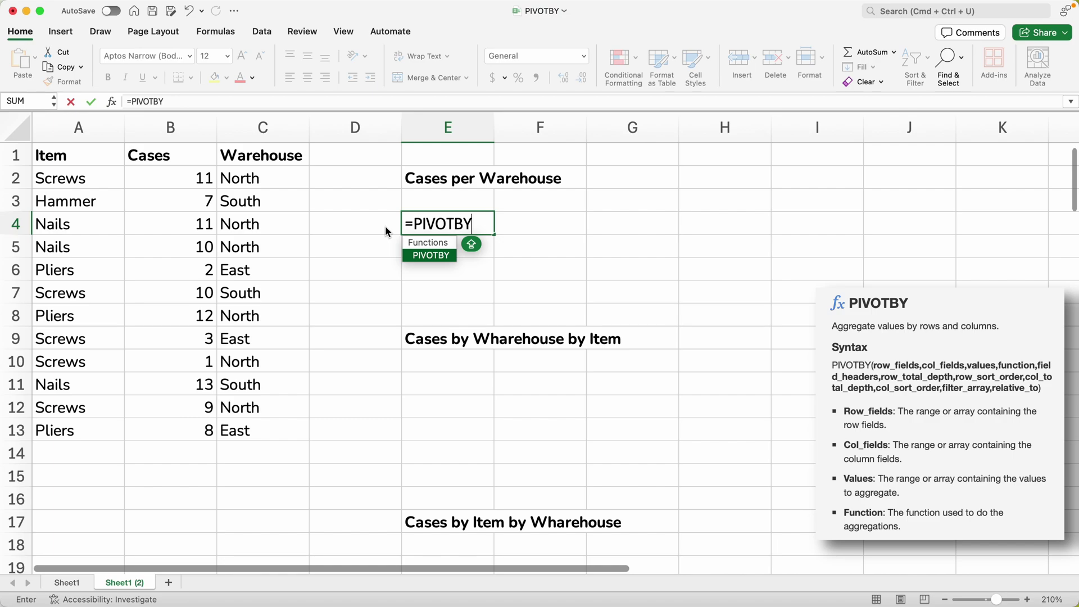
type("(")
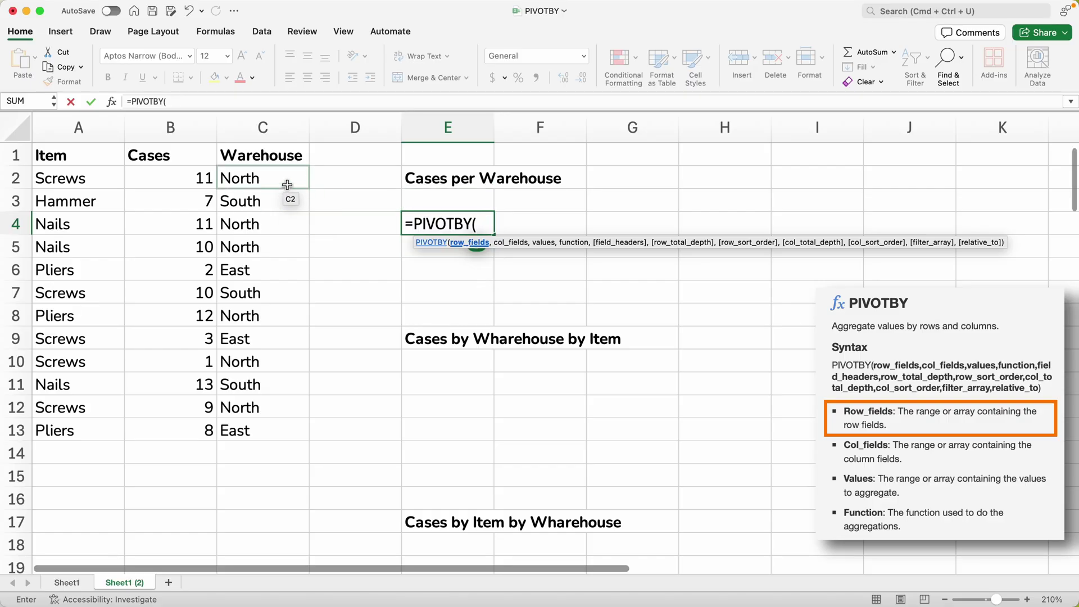
left_click_drag(284, 180, 274, 421)
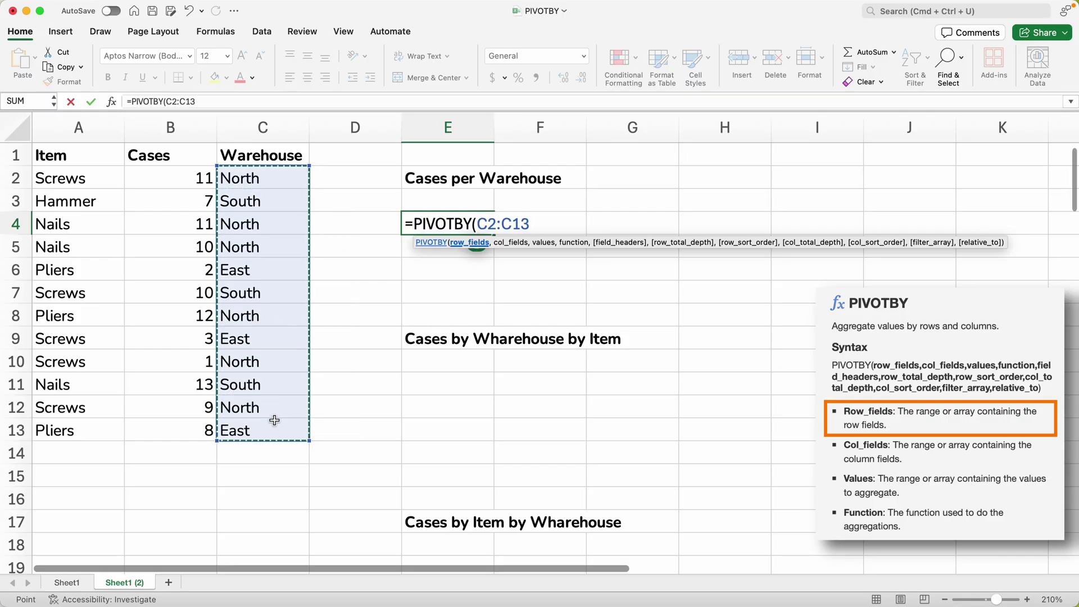
Complete =PIVOTBY(C2:C13,,B2:B13,SUM) so it returns East 13, North 54, South 30, Total 97.
type(",")
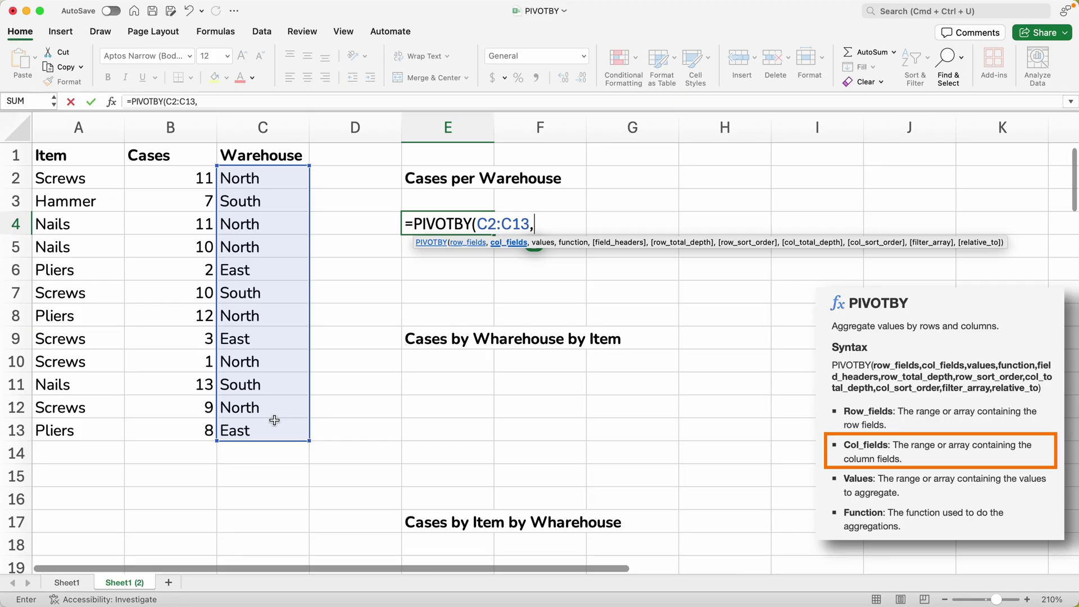
type(",")
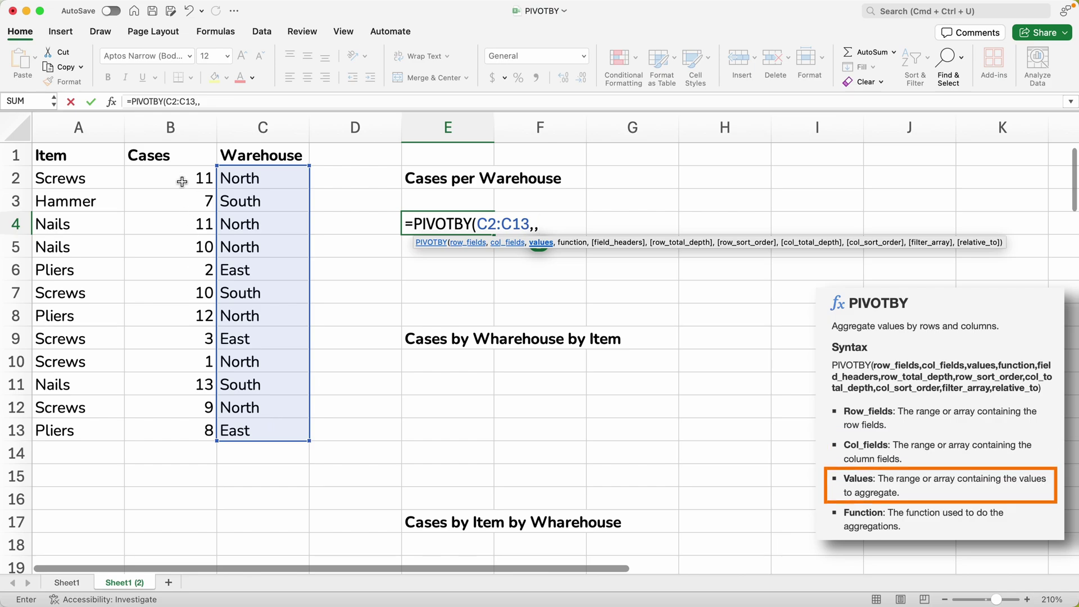
left_click_drag(181, 182, 186, 427)
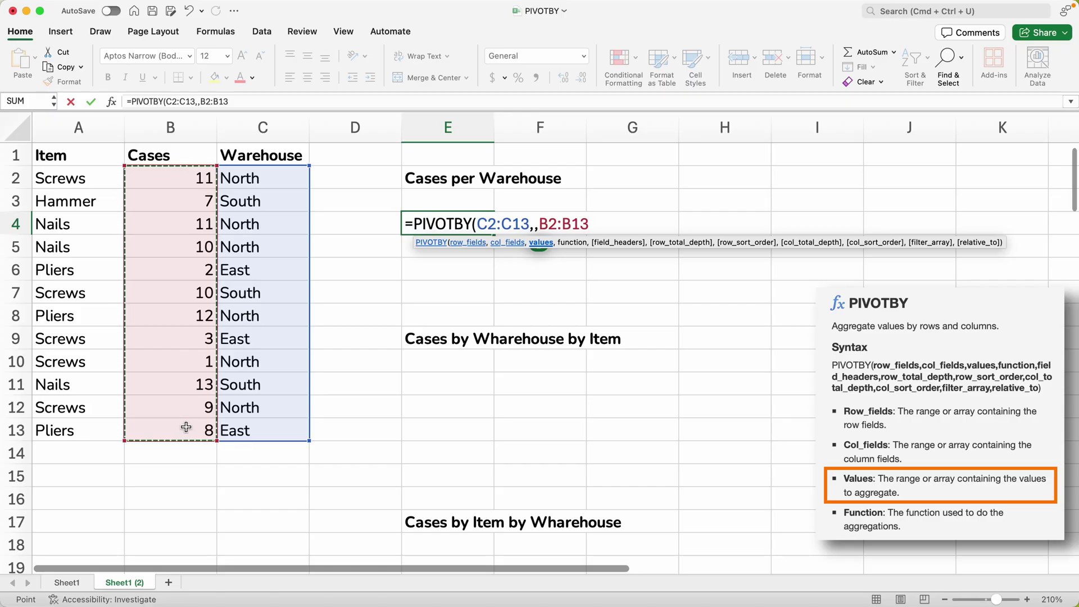
type(",")
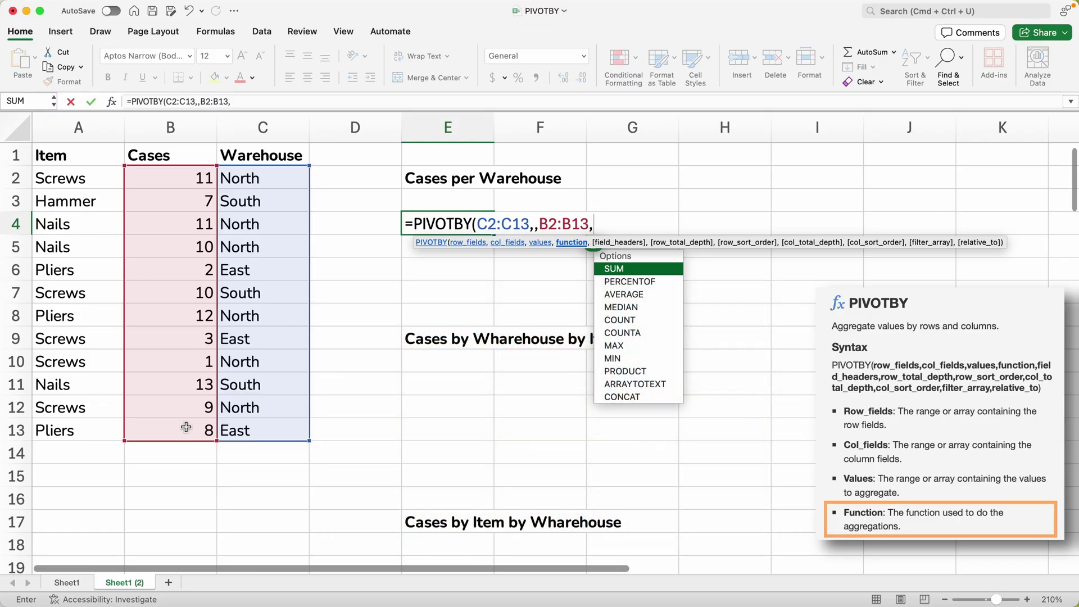
type("SUM")
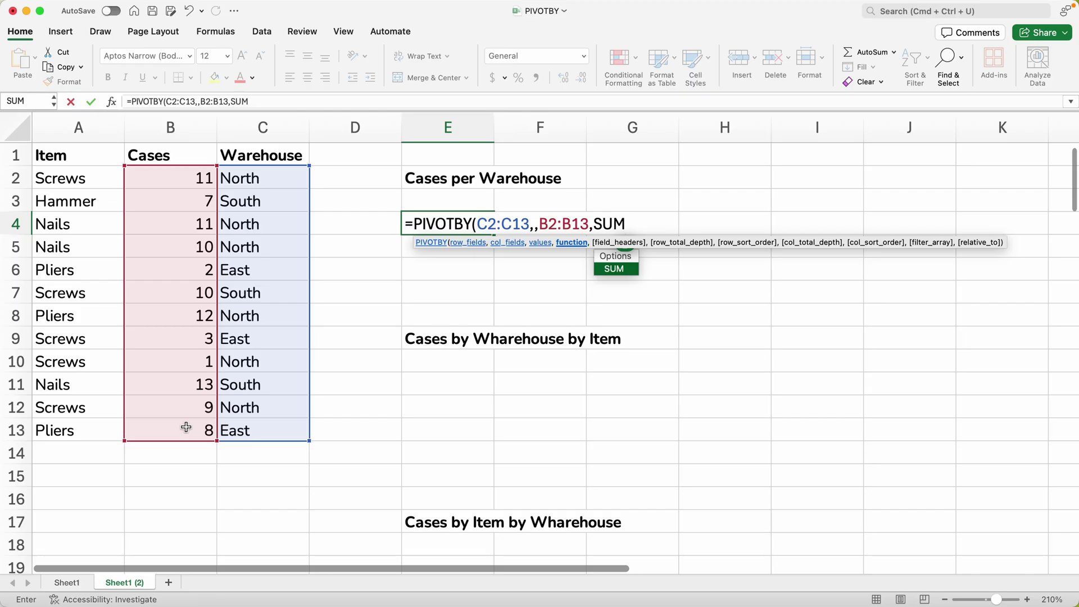
type(")")
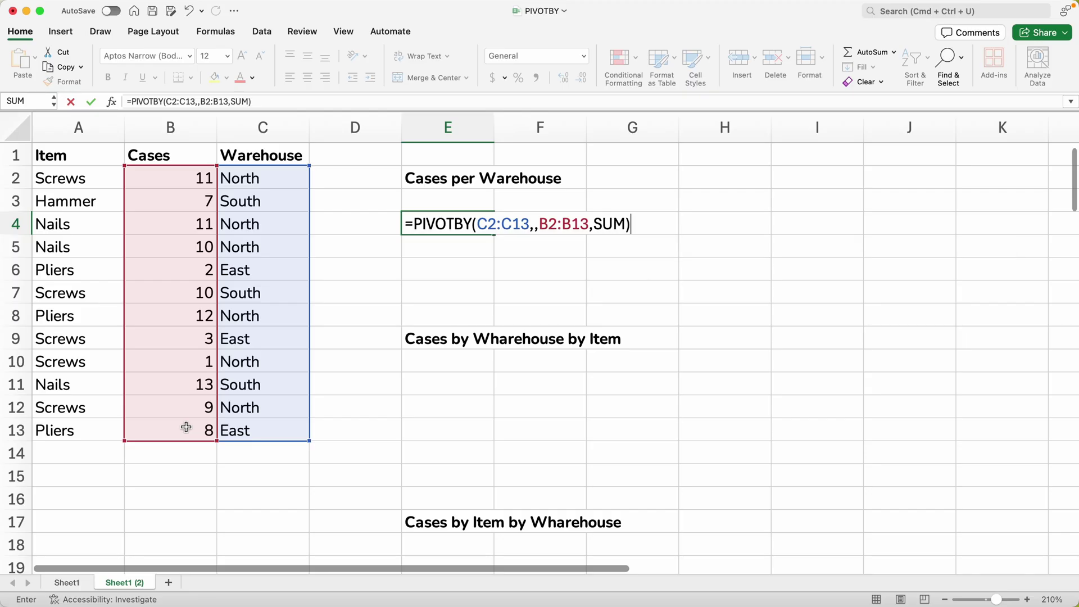
key("Return")
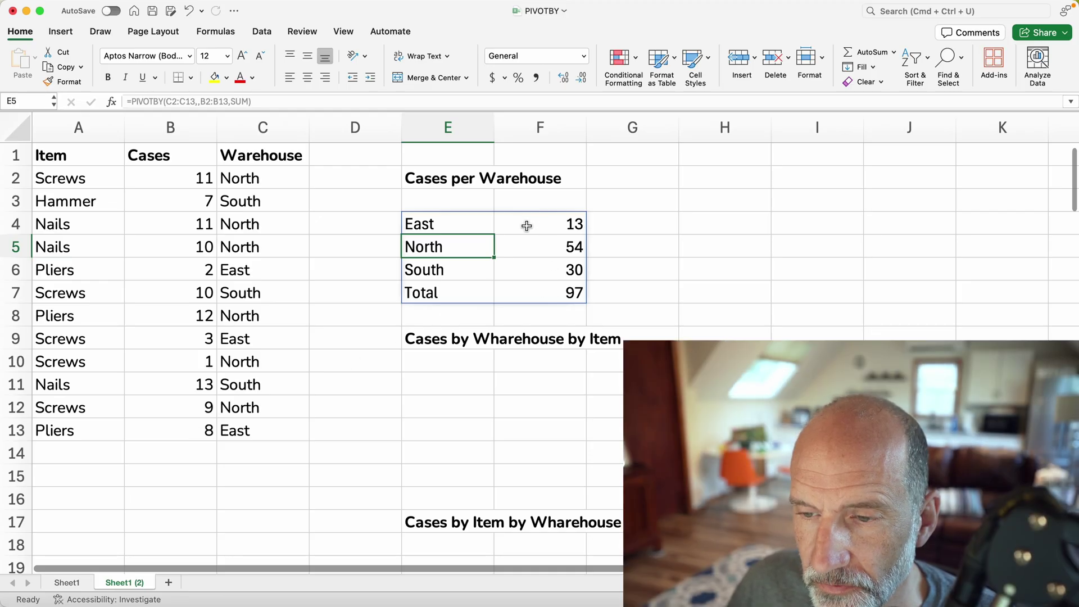
left_click(458, 226)
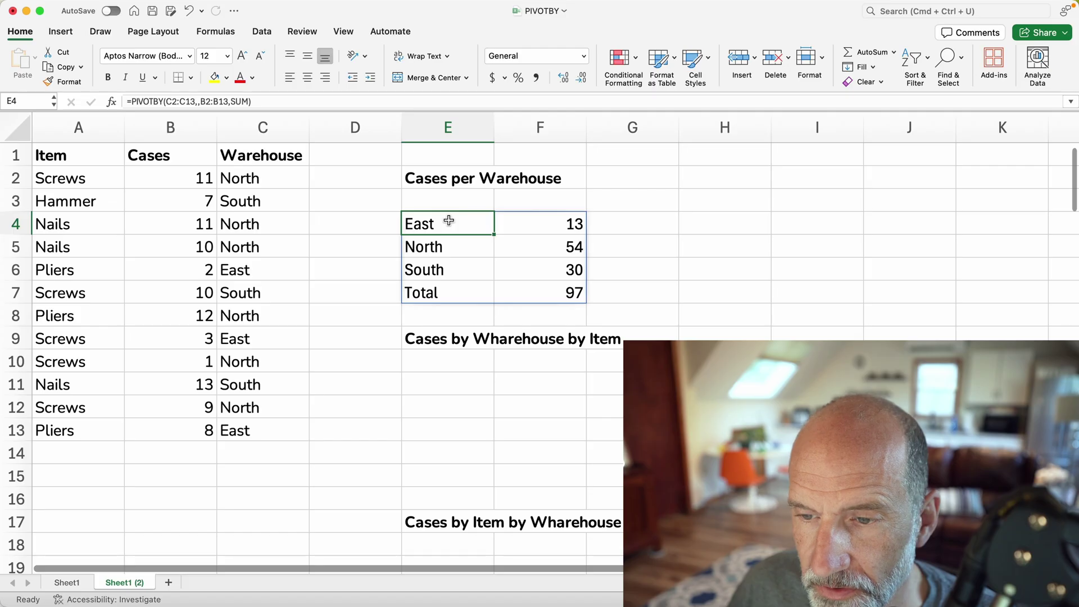
double_click(449, 221)
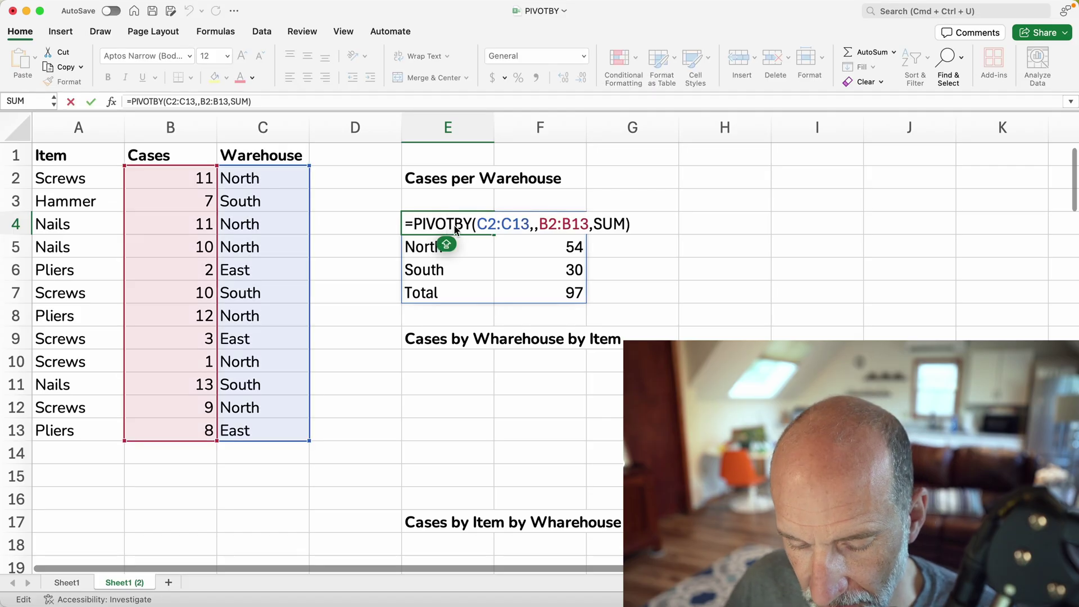
key("Escape")
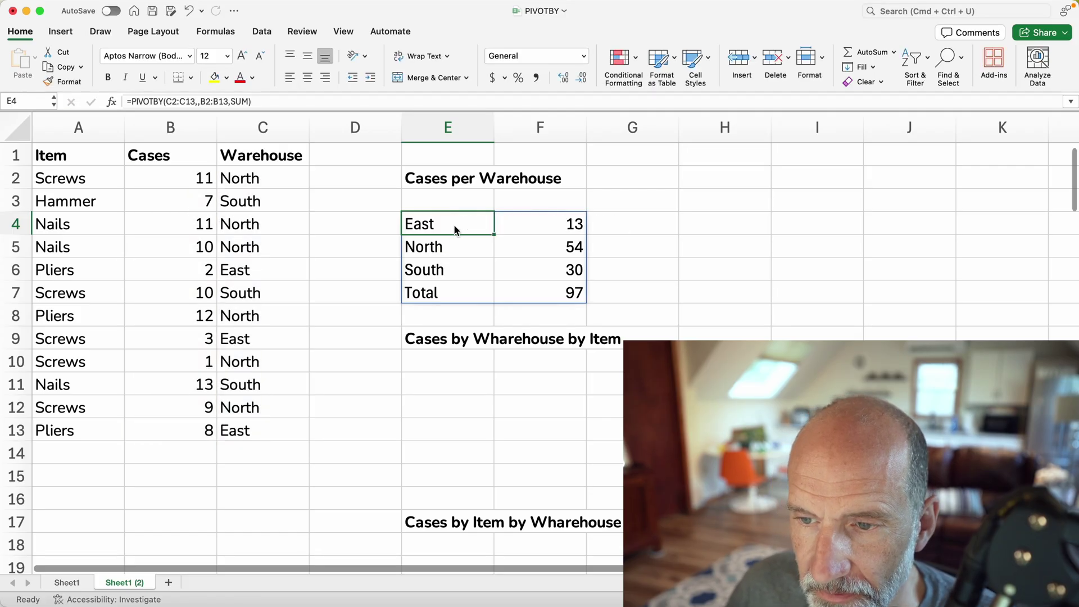
mouse_move(456, 229)
left_mouse_down()
mouse_move(472, 229)
mouse_move(538, 293)
left_mouse_up()
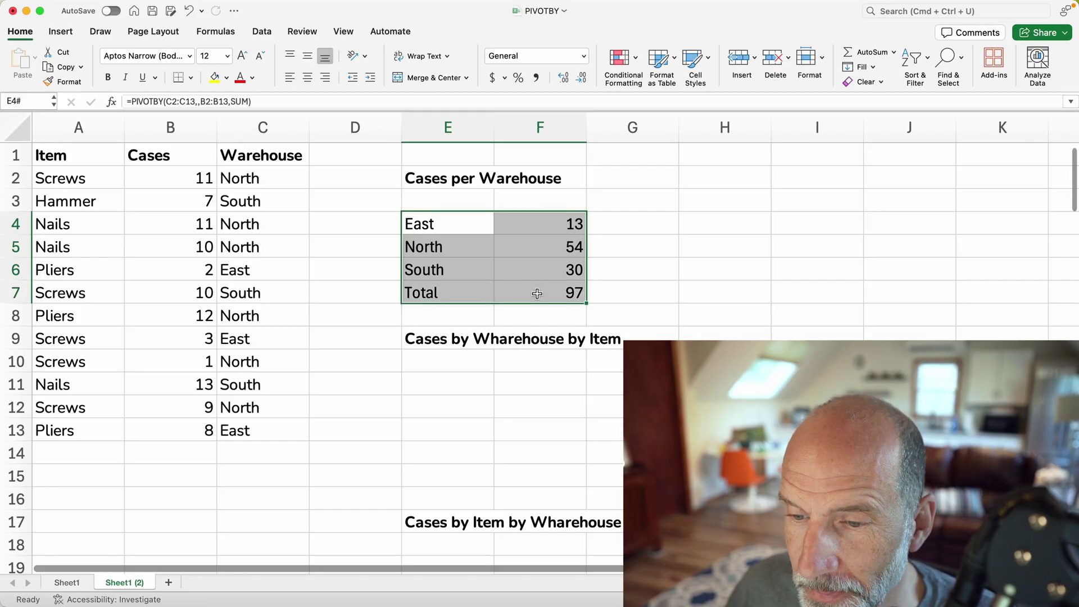
left_click(445, 274)
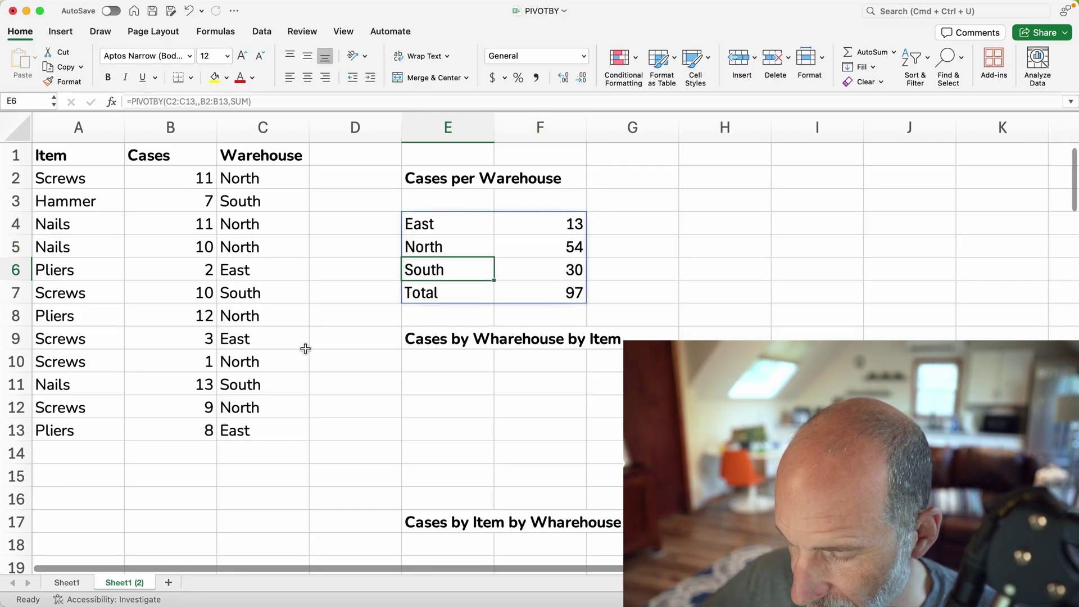
type("5")
key("Return")
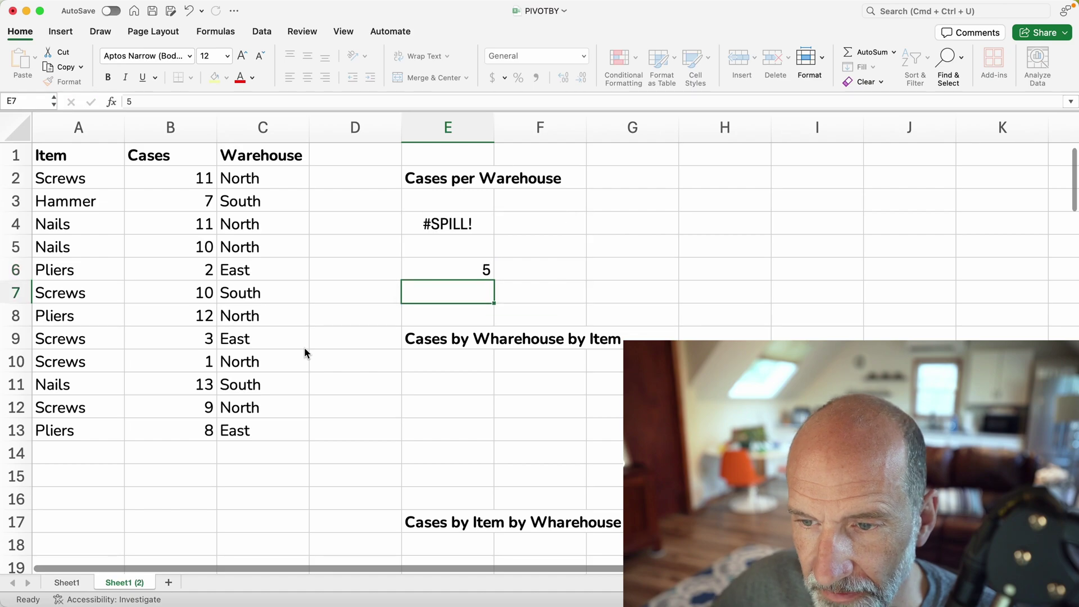
left_click(487, 227)
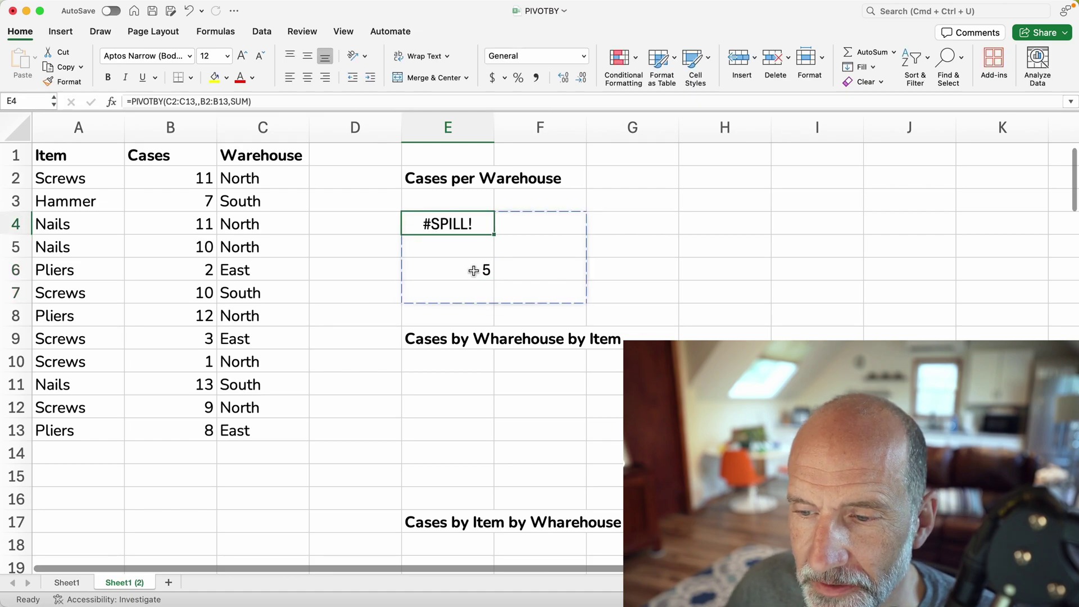
left_click(473, 270)
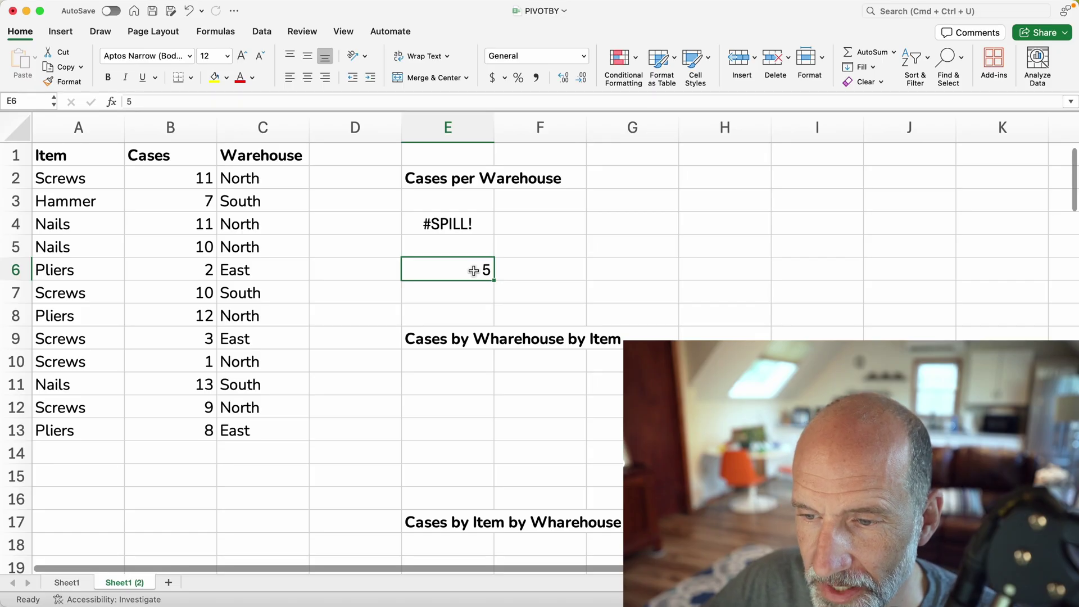
key("Delete")
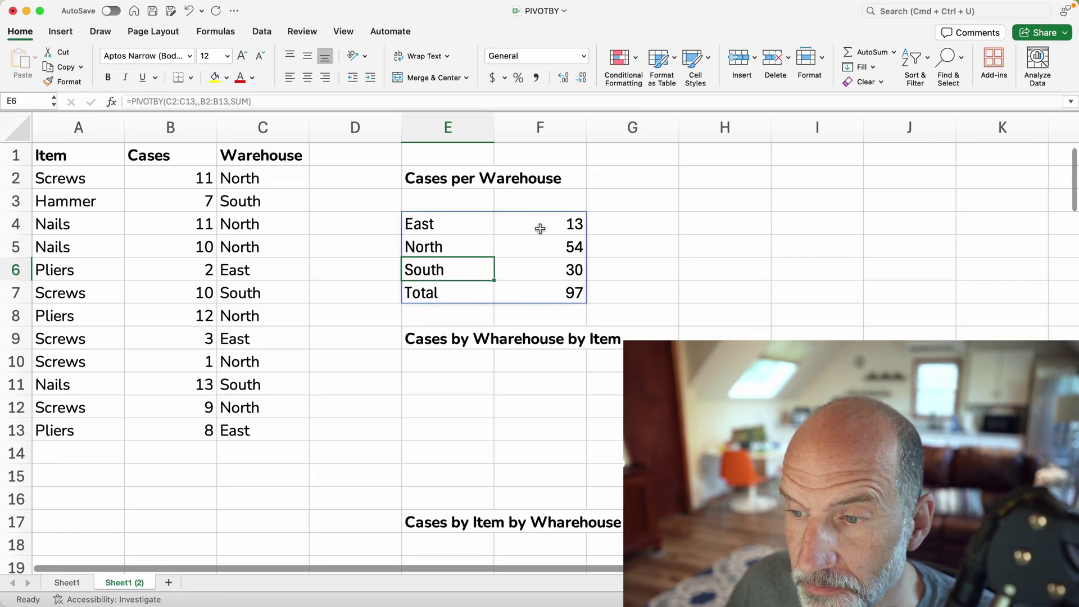
left_click(448, 226)
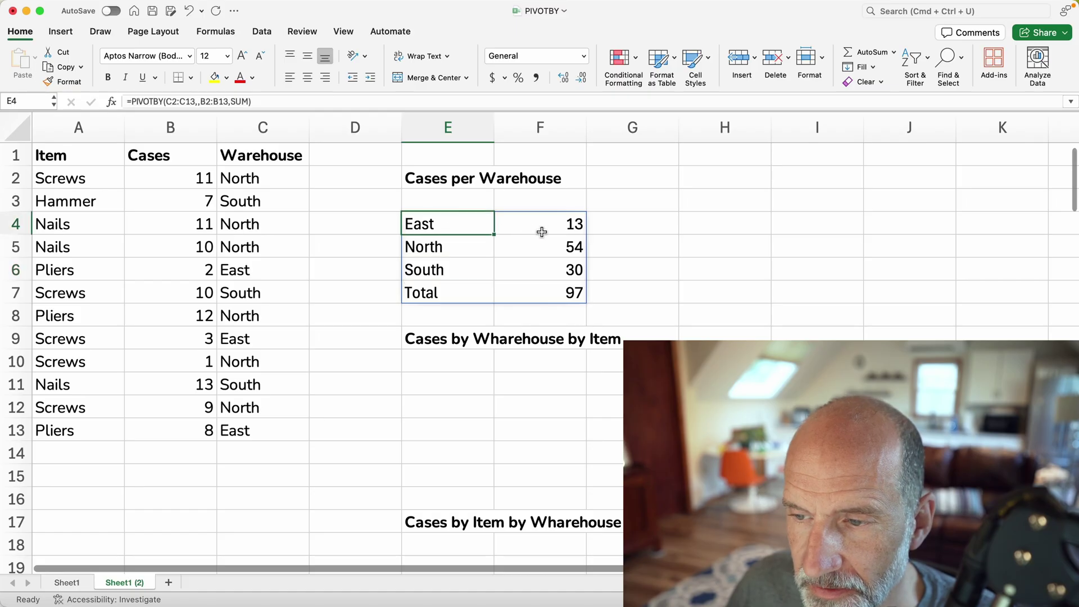
left_click(560, 223)
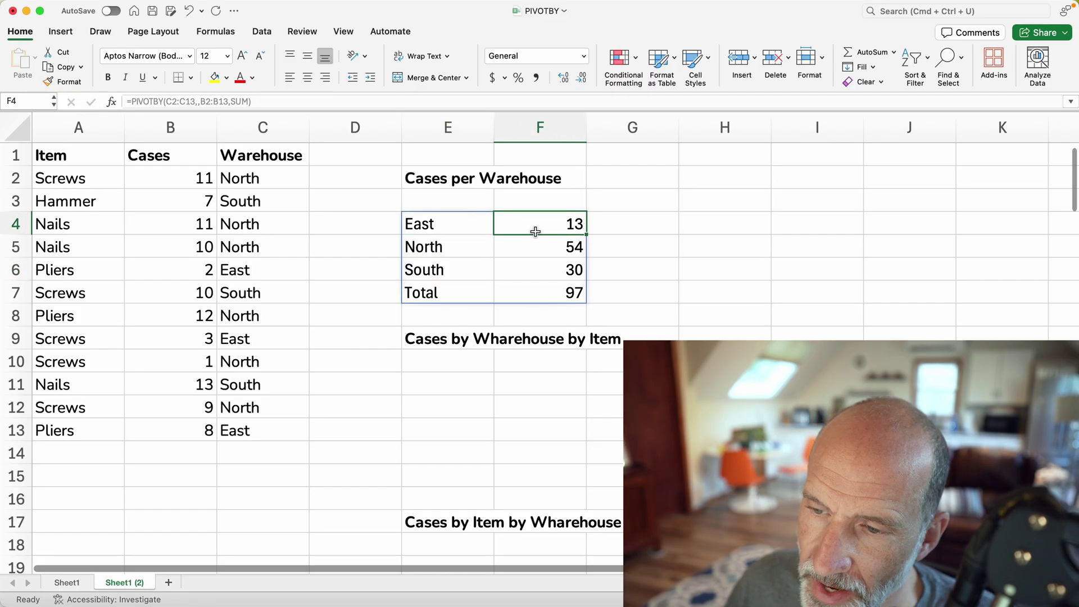
left_click_drag(534, 233, 535, 260)
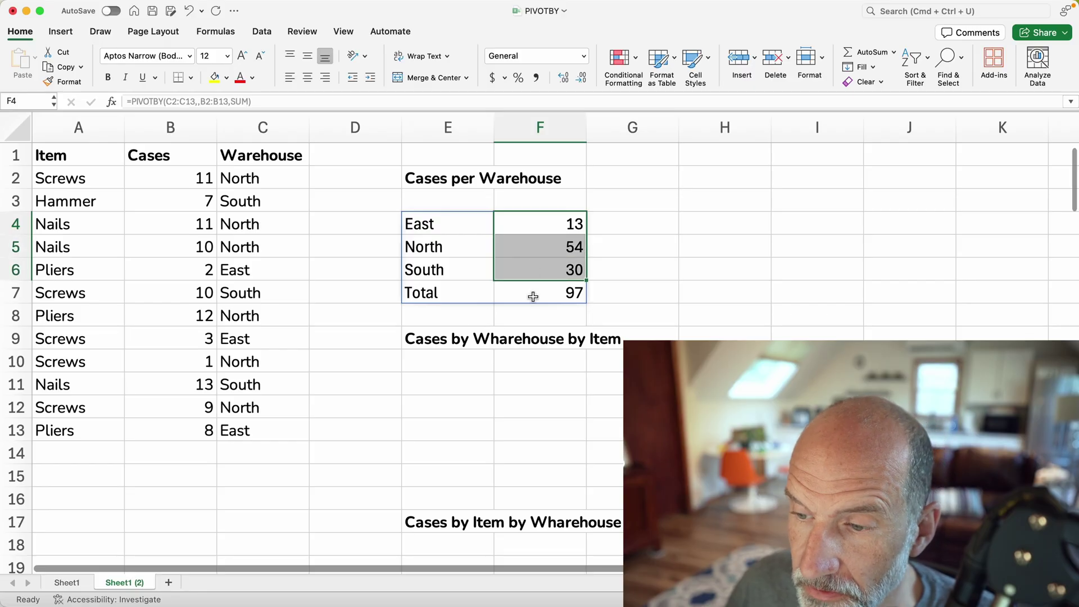
left_click(533, 295)
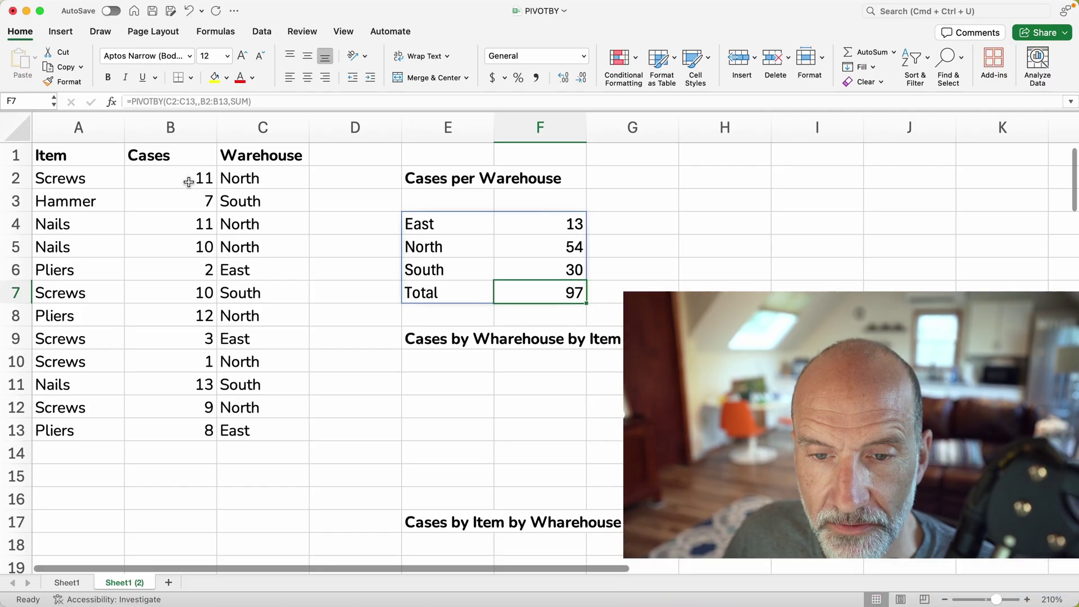
left_click_drag(187, 179, 186, 431)
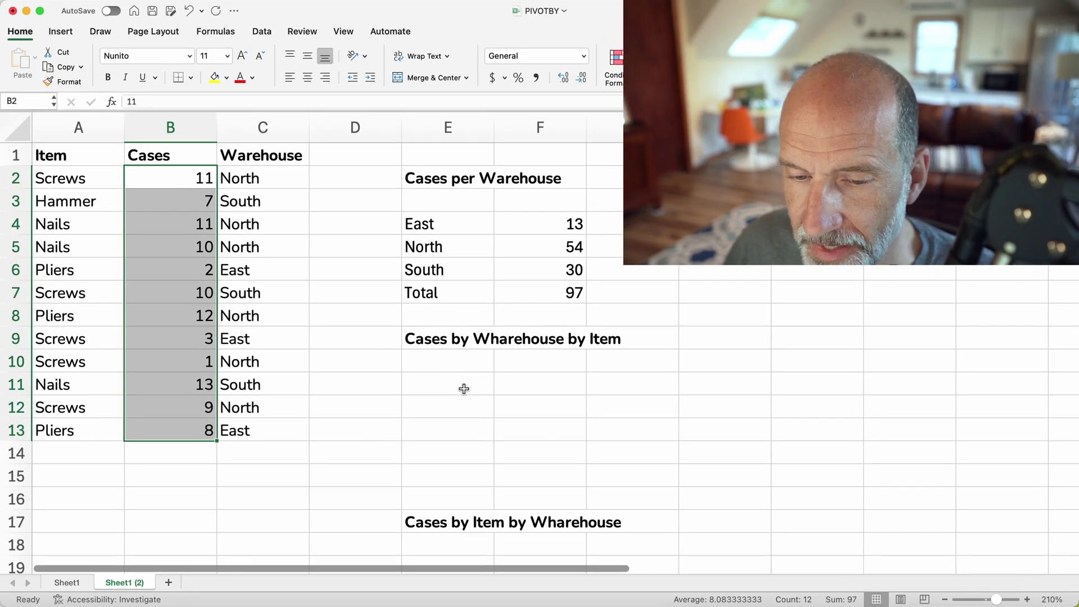
left_click(464, 389)
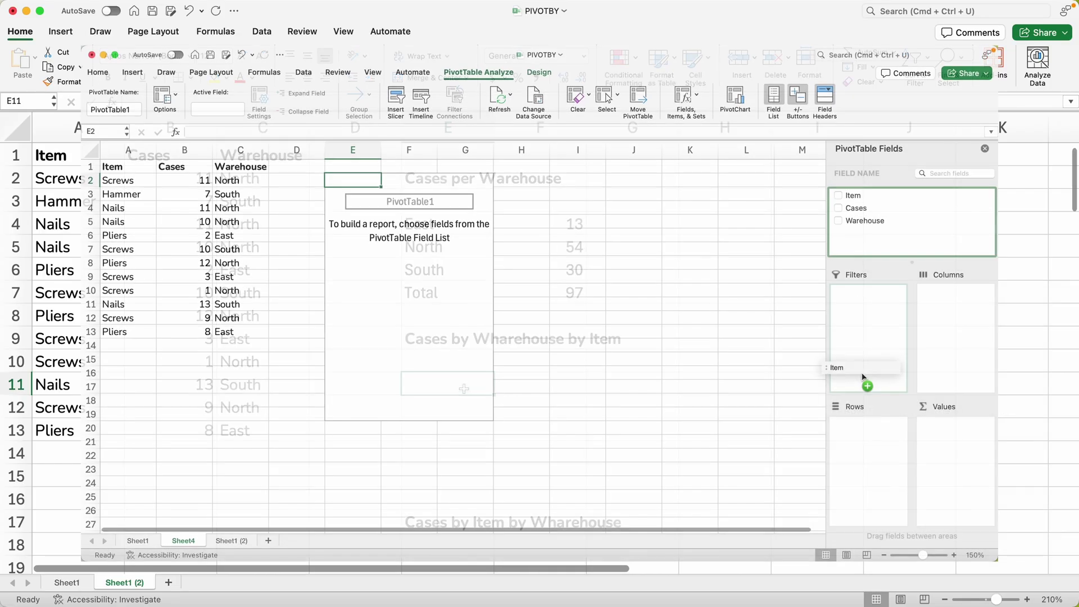
Put Item in the pivot rows, Warehouse in the columns and Sum of Cases in the values.
left_click_drag(860, 377, 867, 432)
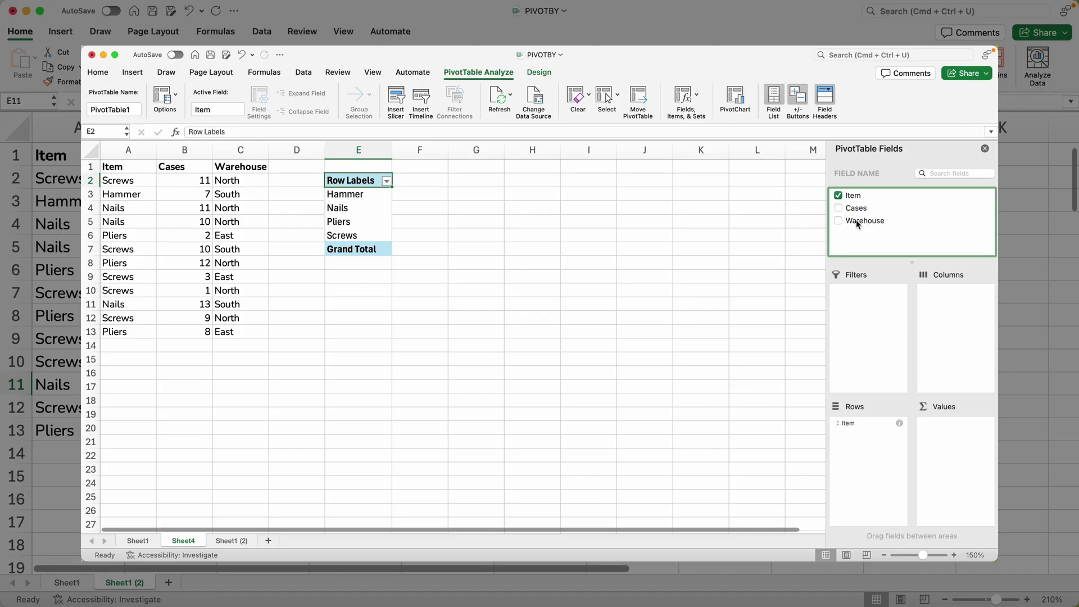
left_click_drag(858, 224, 950, 310)
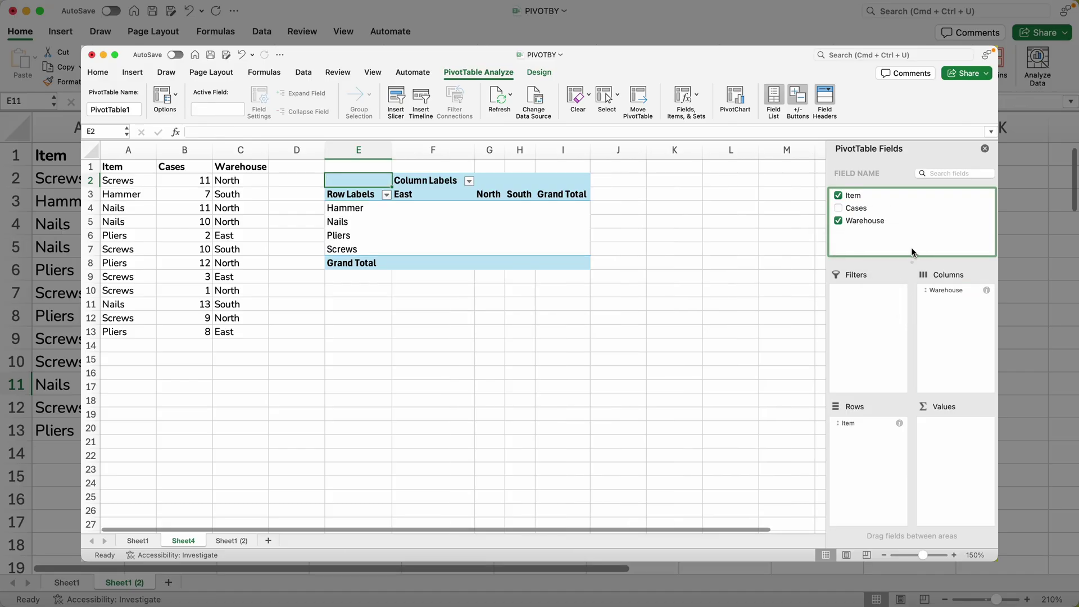
left_click_drag(855, 210, 939, 423)
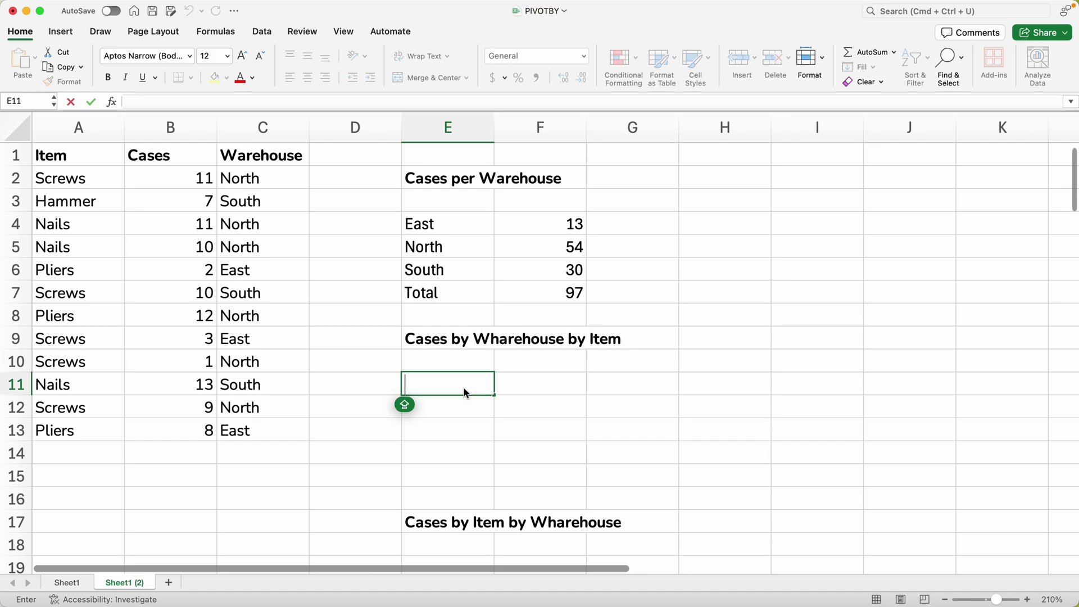
Enter =PIVOTBY(C2:C13,A2:A13,B2:B13,SUM) in E11 to spill the warehouse-by-item cross-tab totalling 97.
type("=PIVOTB")
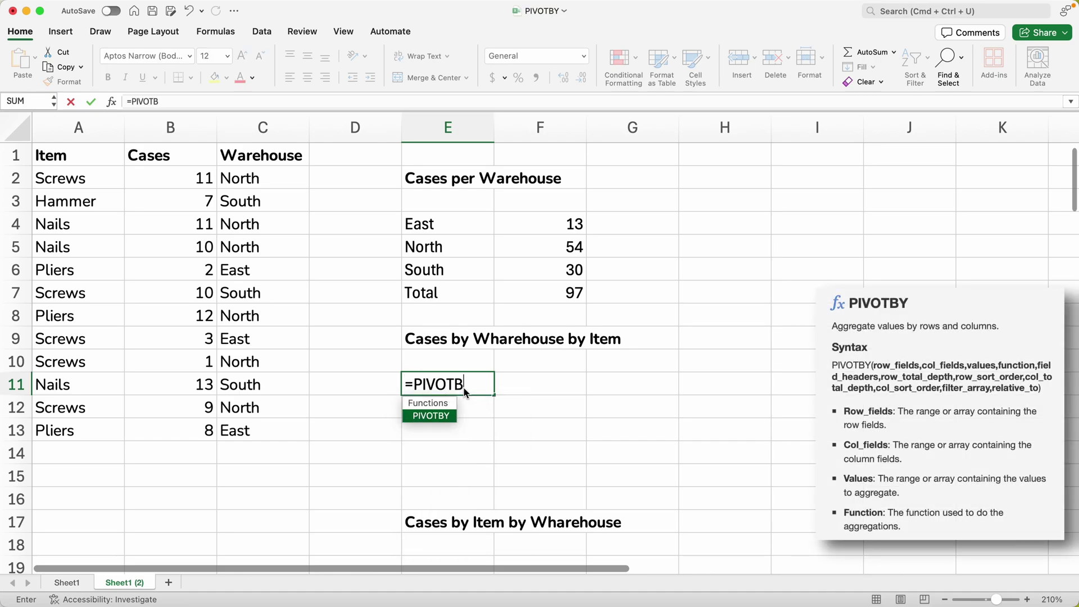
type("Y(")
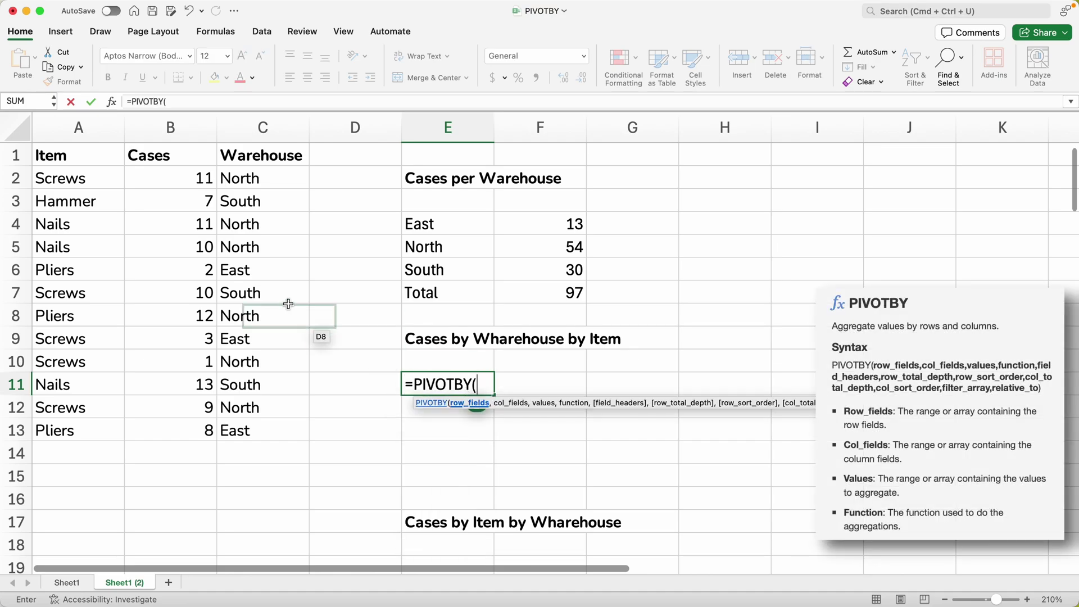
left_click_drag(247, 177, 265, 429)
type(",")
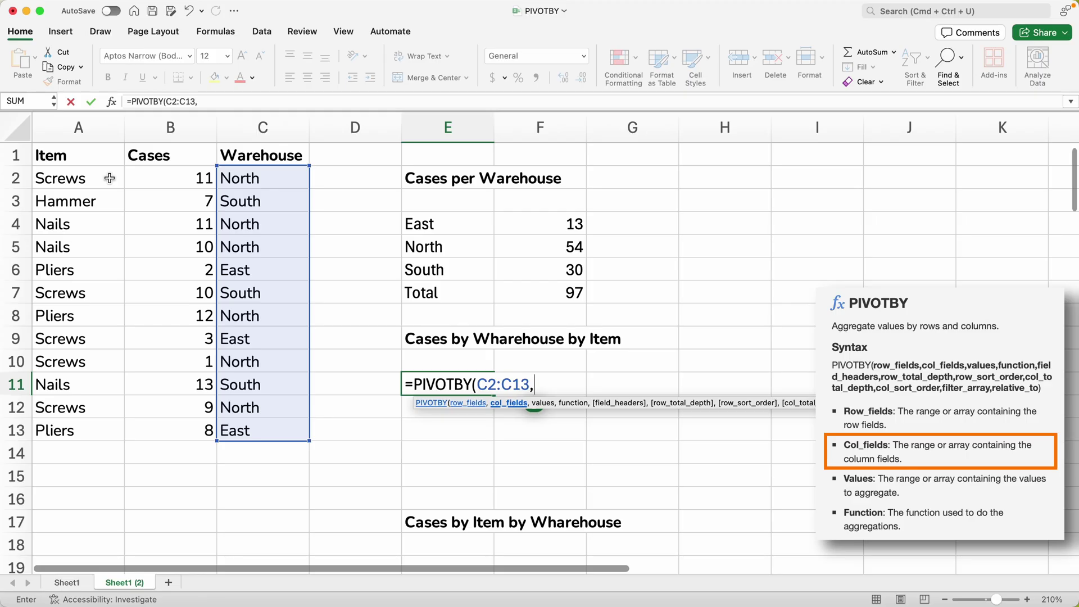
left_click_drag(110, 178, 105, 424)
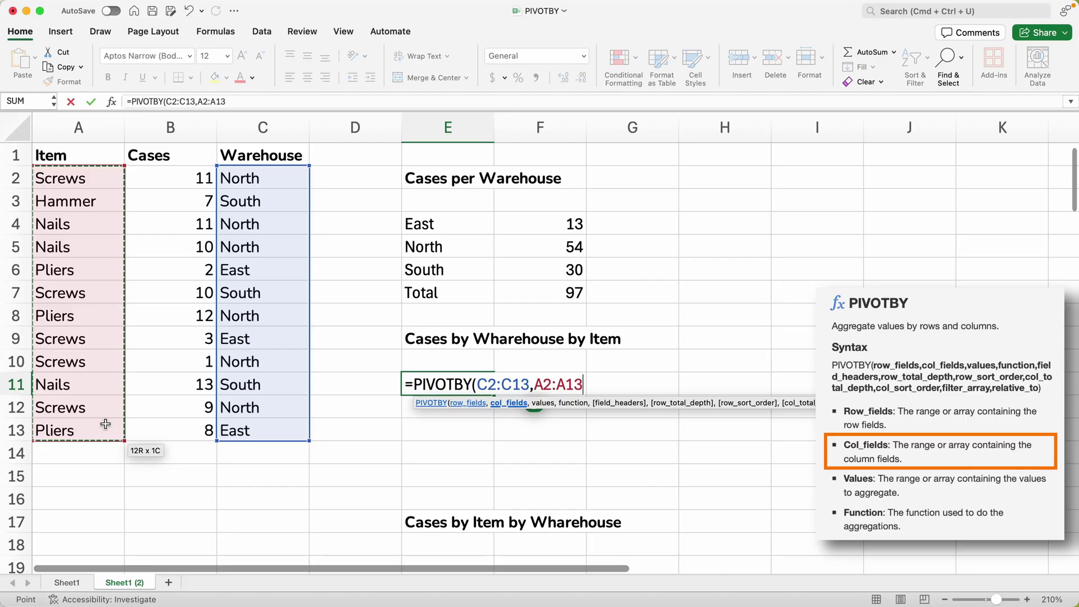
type(",")
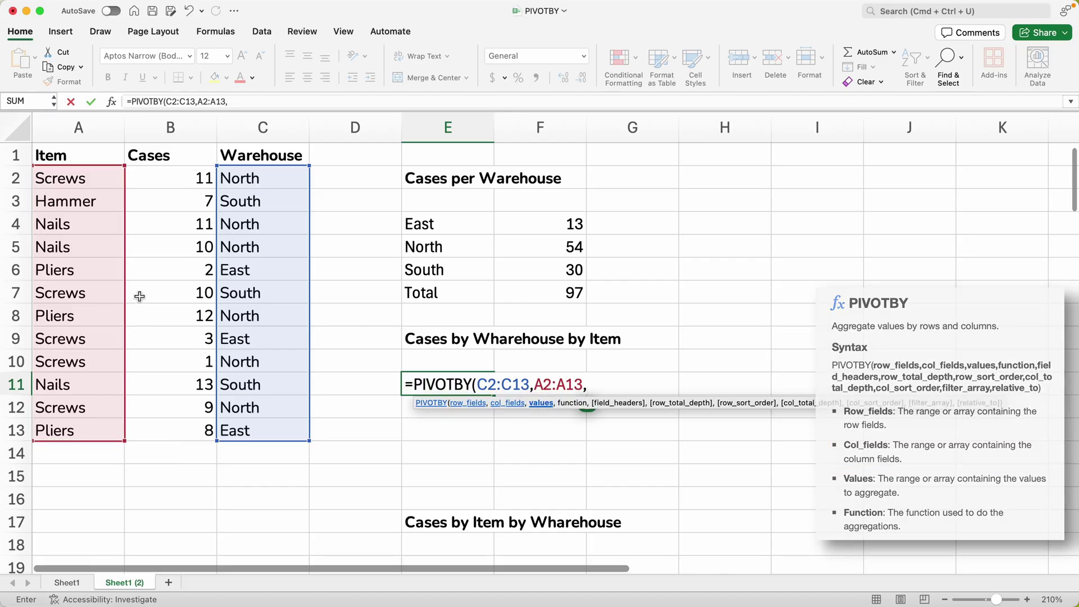
left_click_drag(171, 178, 177, 422)
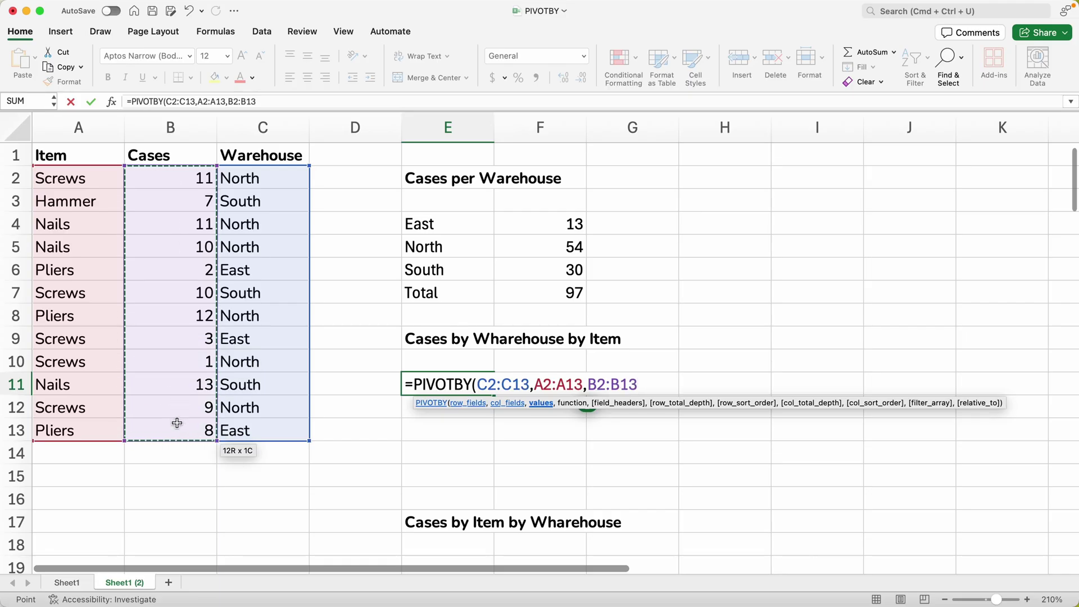
type(",SUM)")
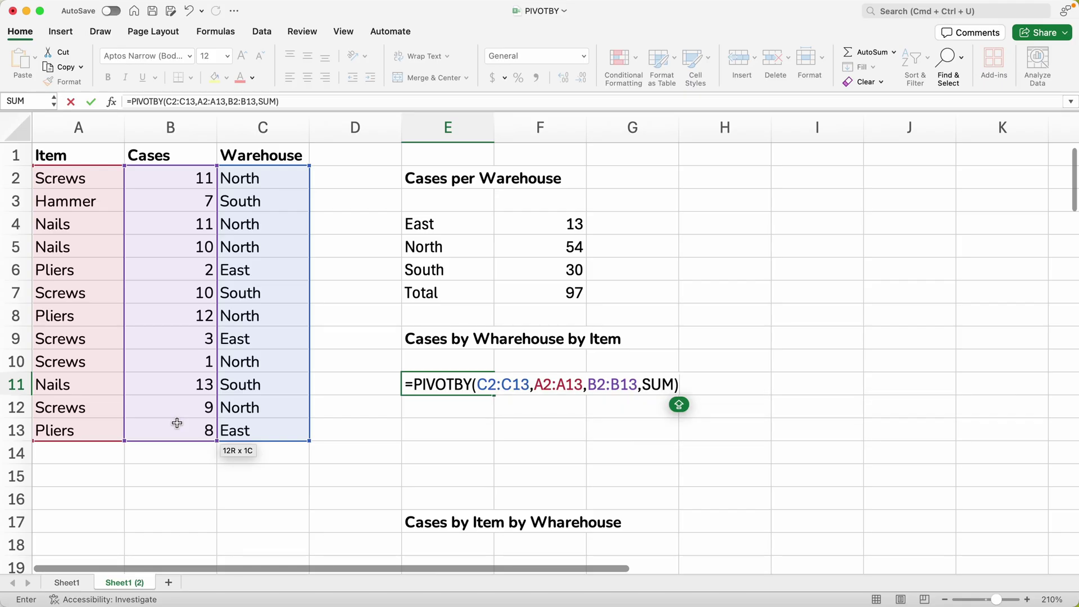
key("Return")
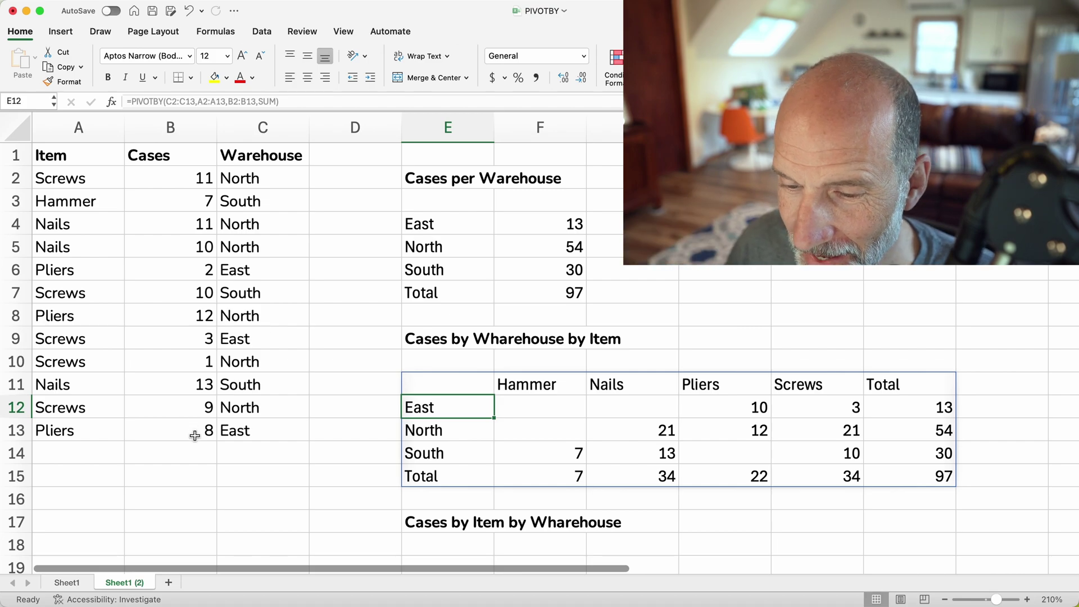
left_click(478, 428)
left_click(481, 410)
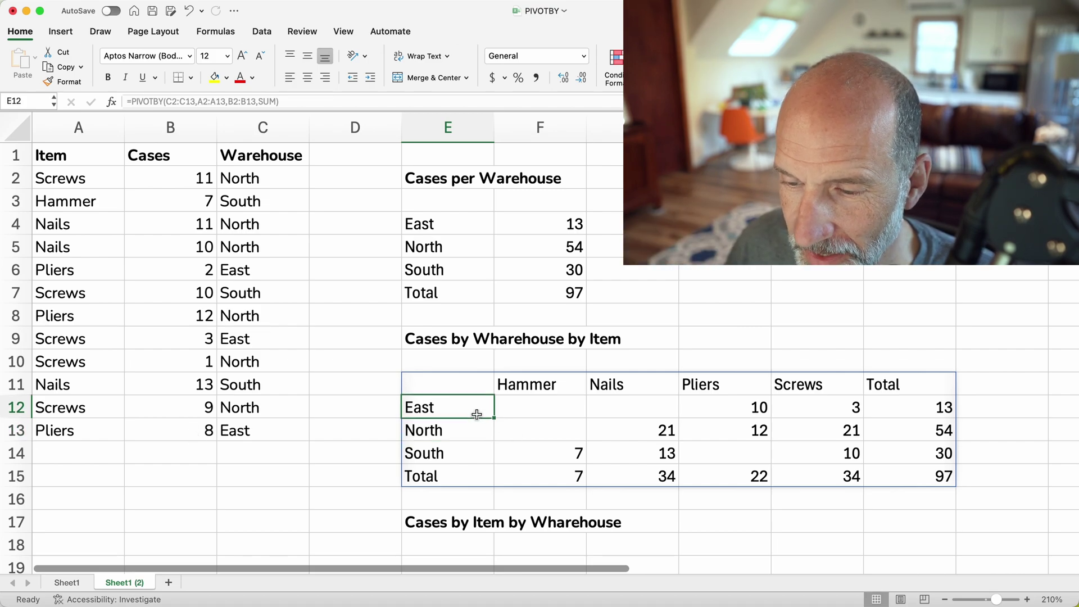
left_click(555, 386)
left_click(602, 385)
left_click(754, 385)
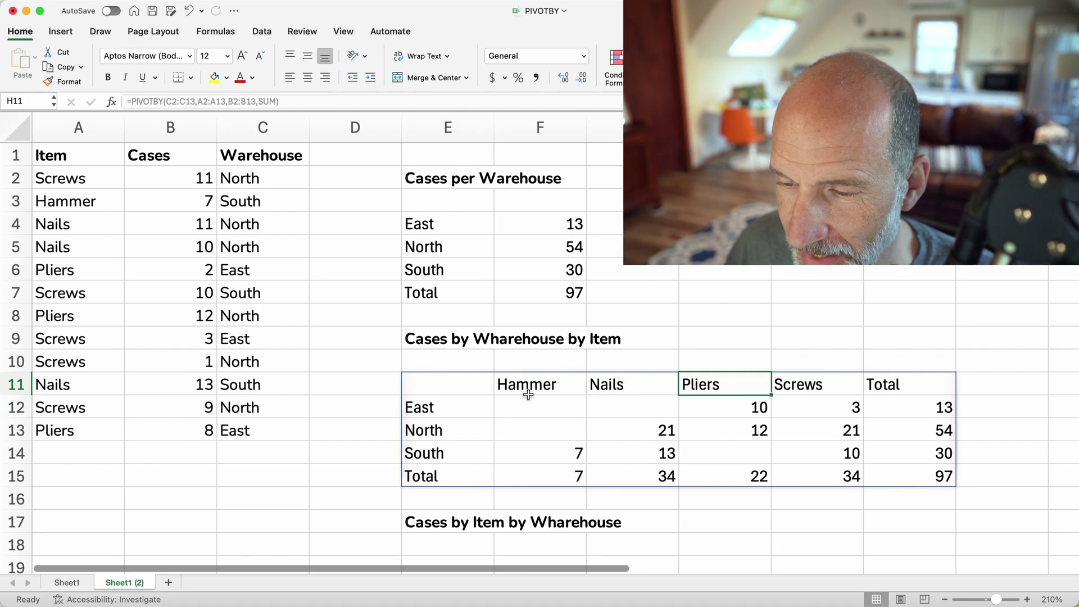
scroll(495, 401, "down", 1)
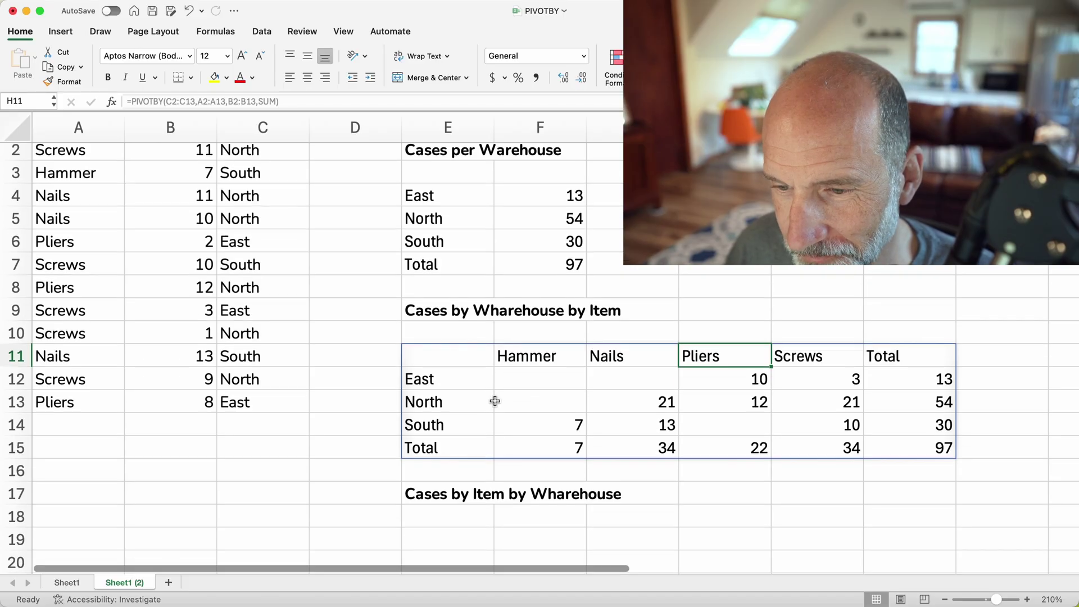
scroll(495, 401, "up", 1)
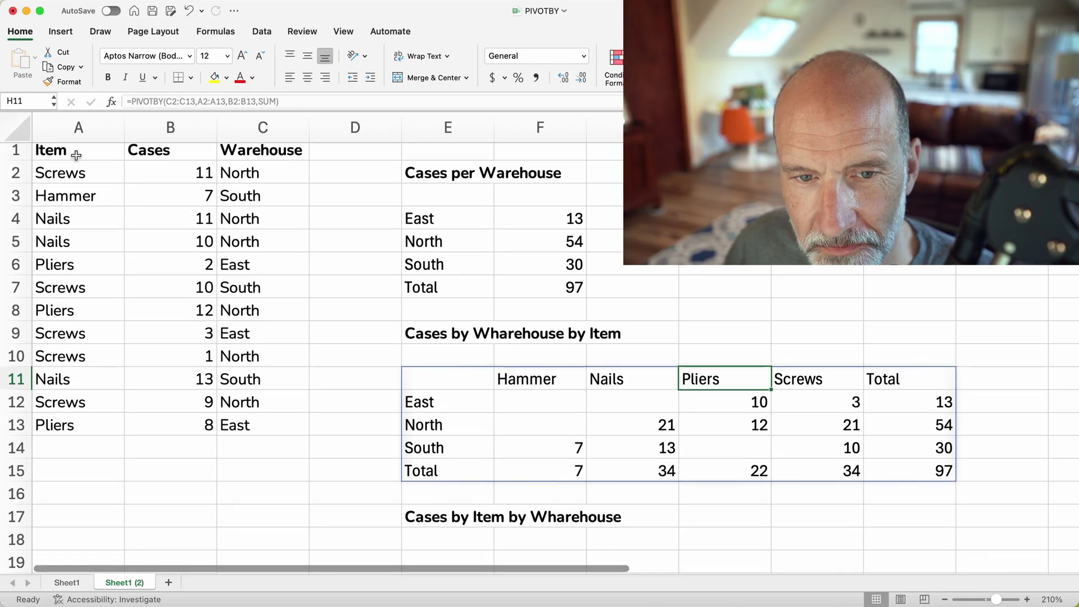
left_click_drag(77, 155, 284, 429)
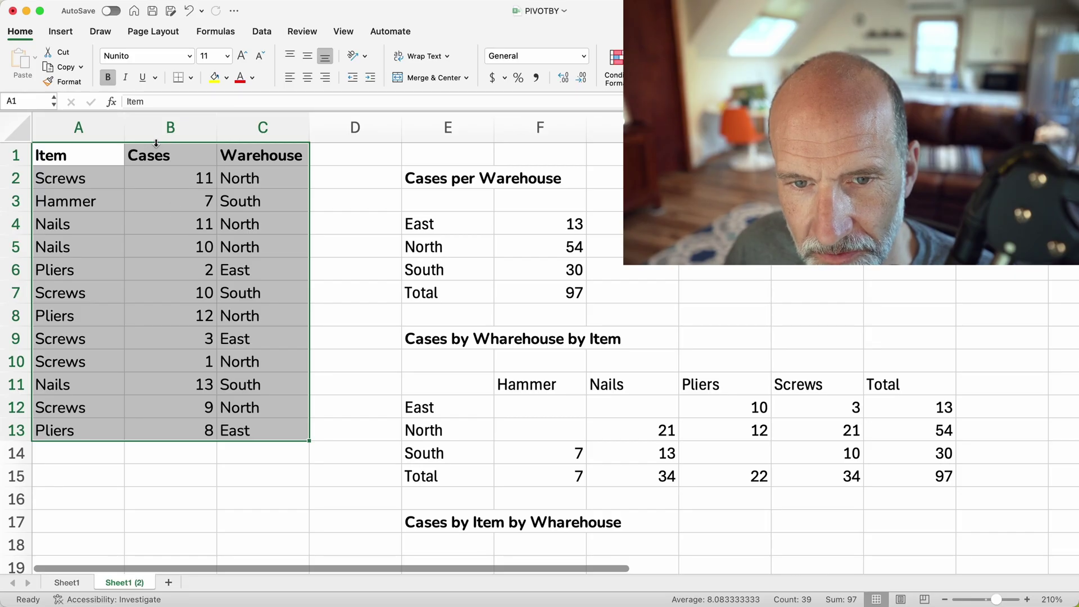
Move the Item, Cases and Warehouse data from A1:C13 down to A17:C29.
left_click_drag(167, 145, 148, 515)
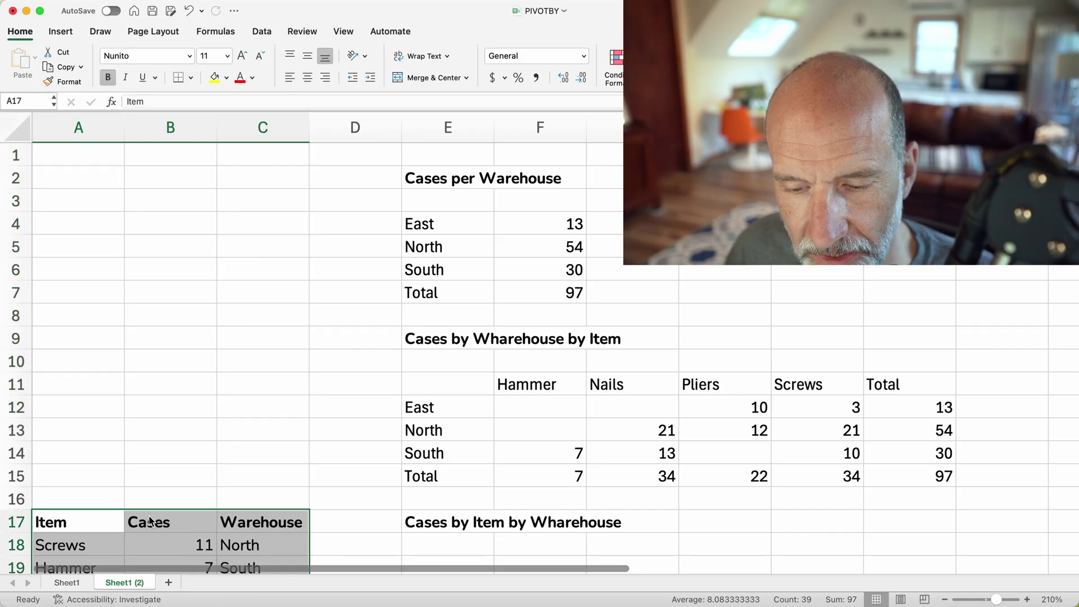
scroll(149, 515, "down", 10)
scroll(148, 515, "down", 4)
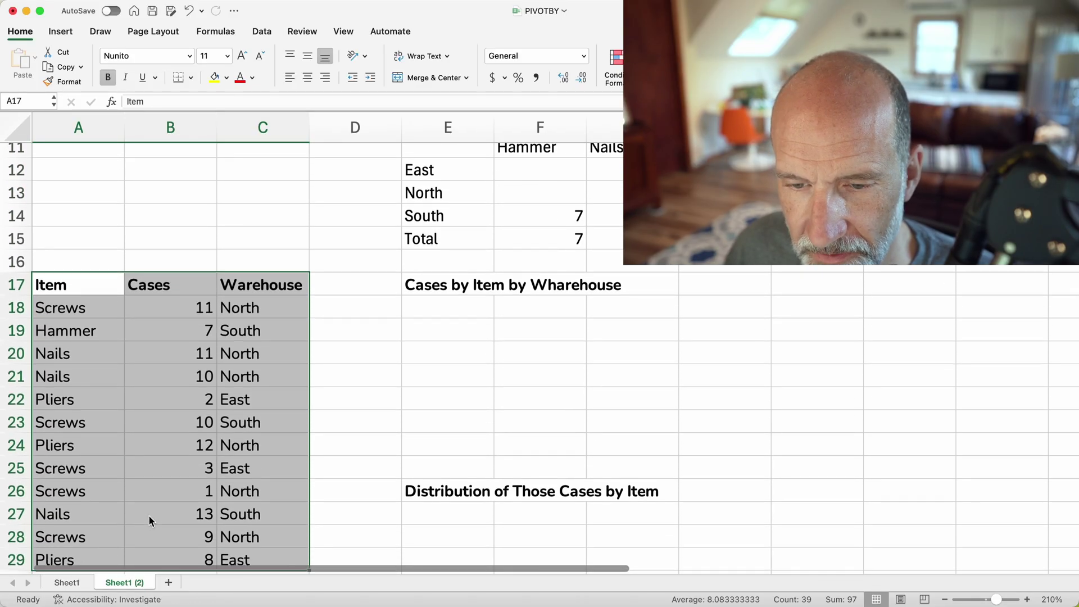
scroll(148, 515, "up", 1)
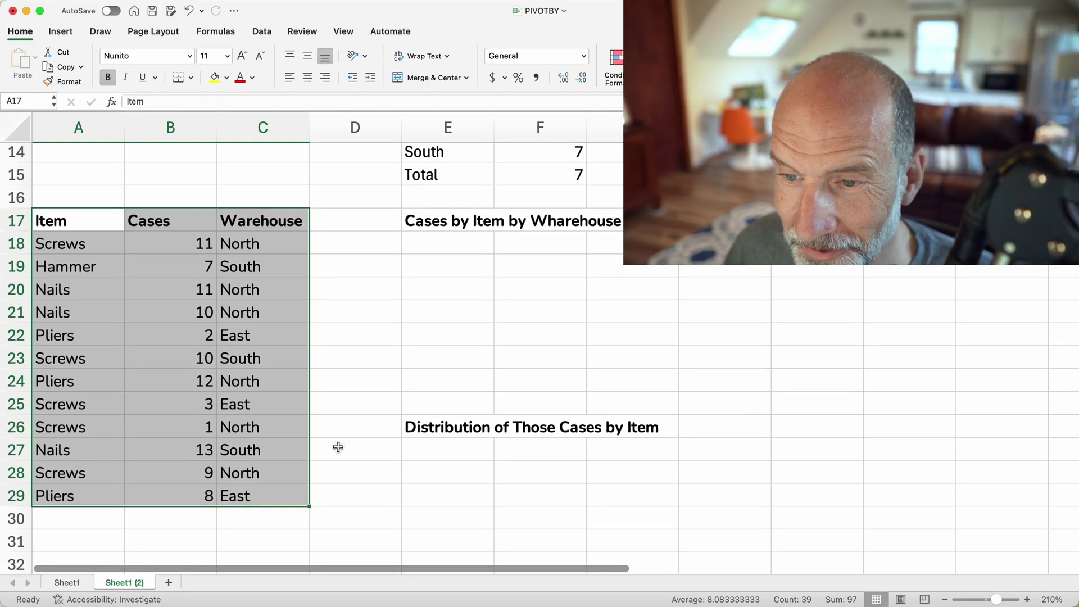
scroll(531, 287, "up", 6)
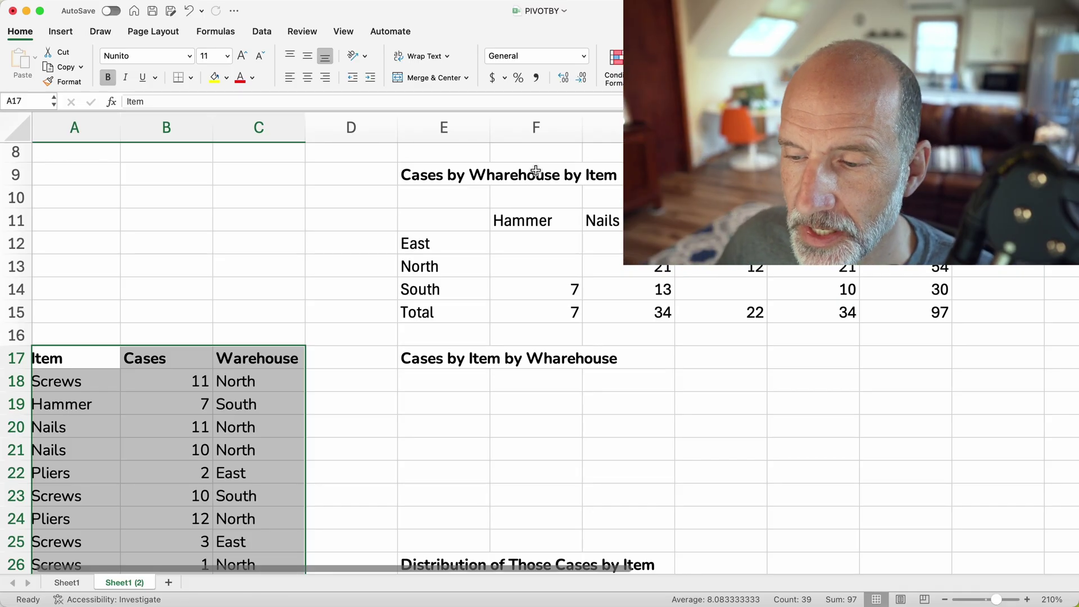
scroll(536, 170, "down", 3)
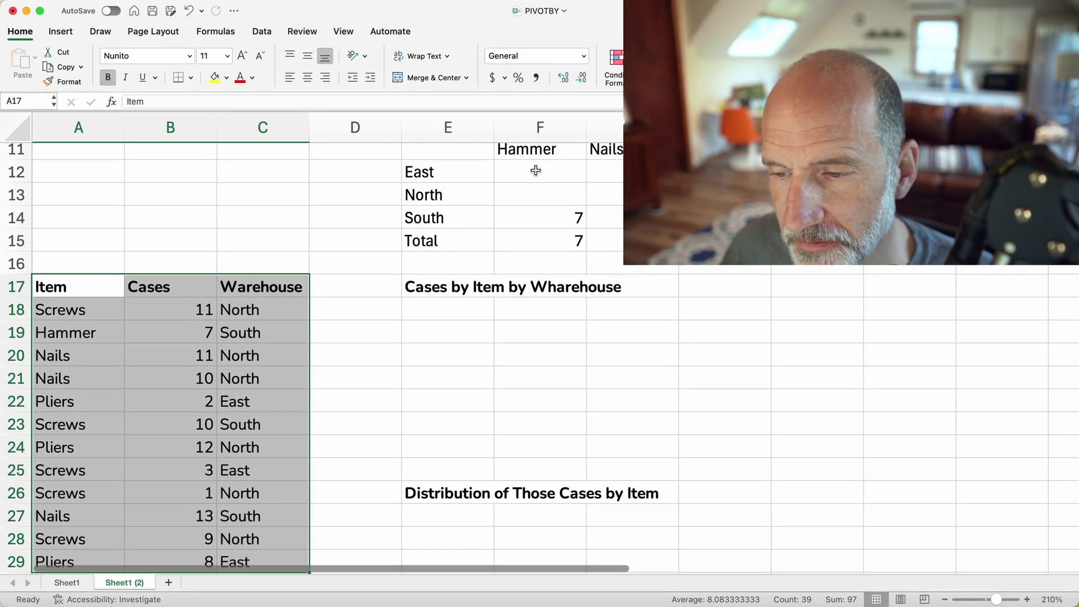
scroll(536, 171, "up", 3)
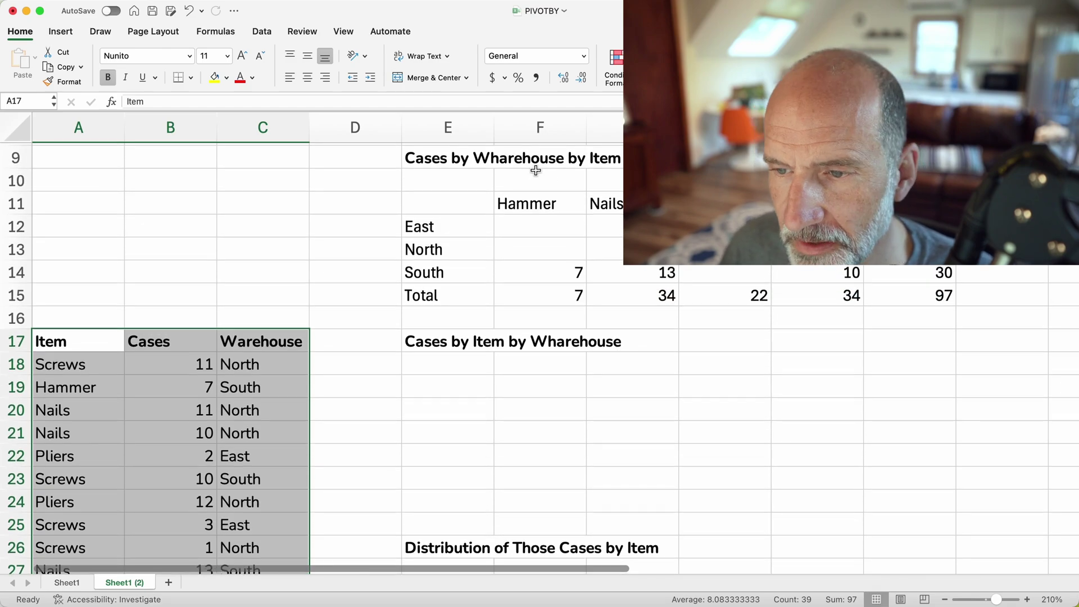
Select the full PIVOTBY formula text in E11 without changing it.
left_click(452, 225)
key("Up")
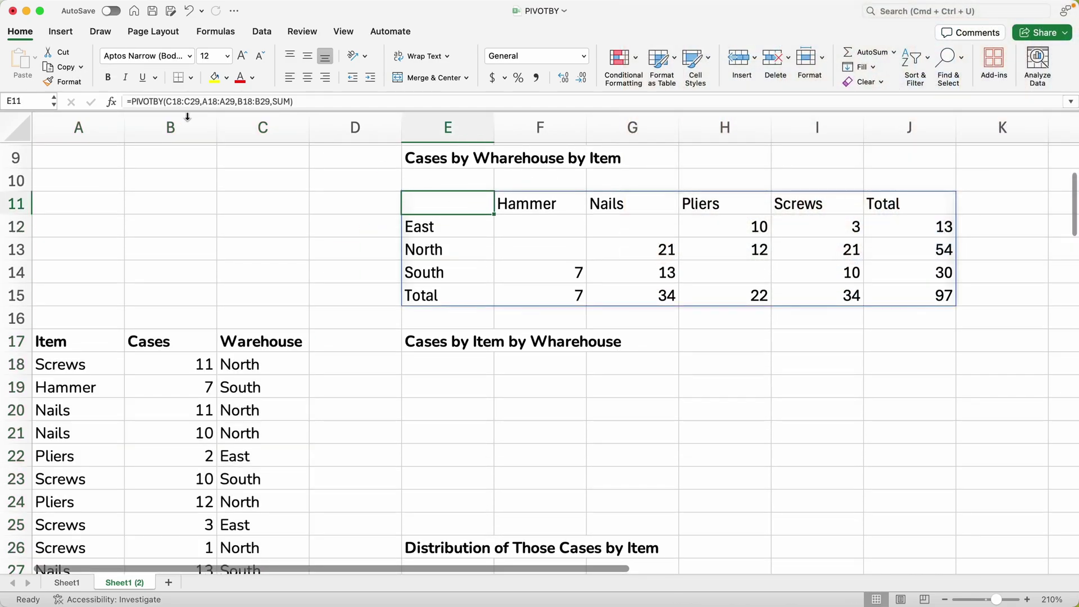
left_click(221, 101)
key("super+a")
key("super+c")
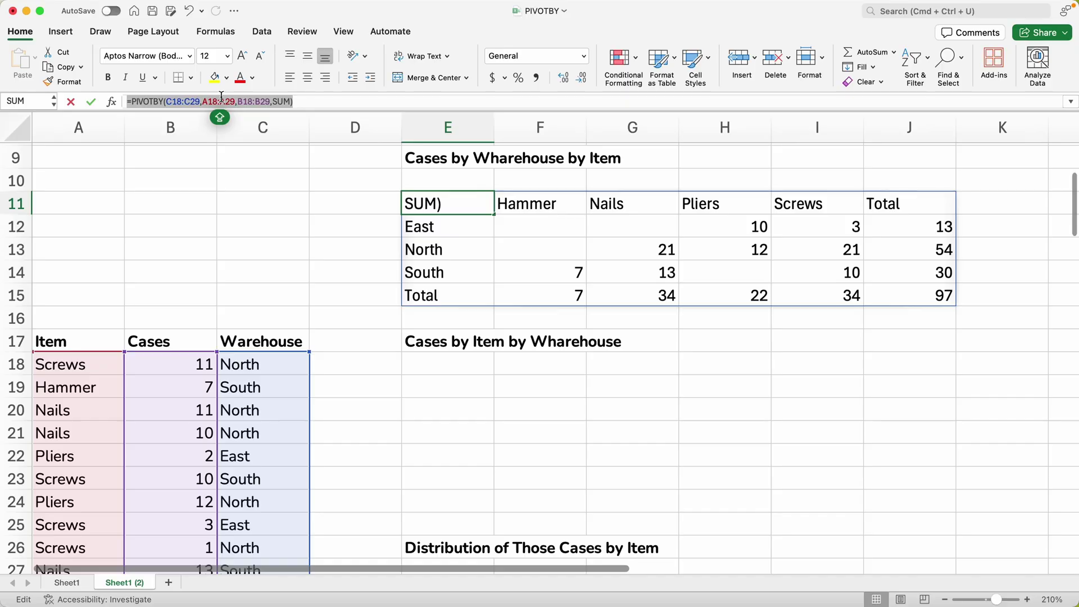
key("Escape")
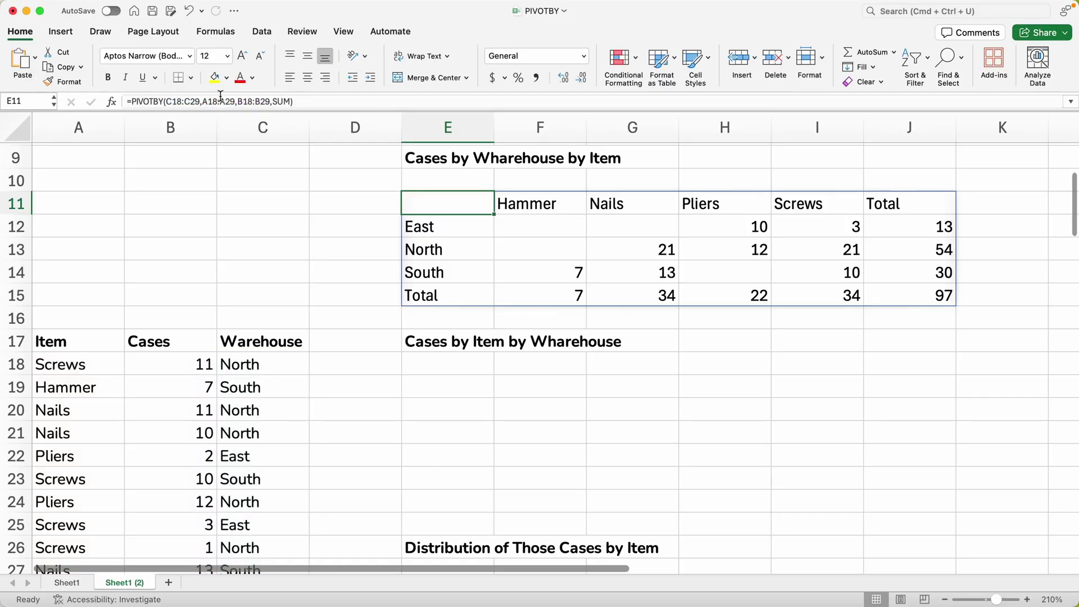
scroll(313, 246, "down", 3)
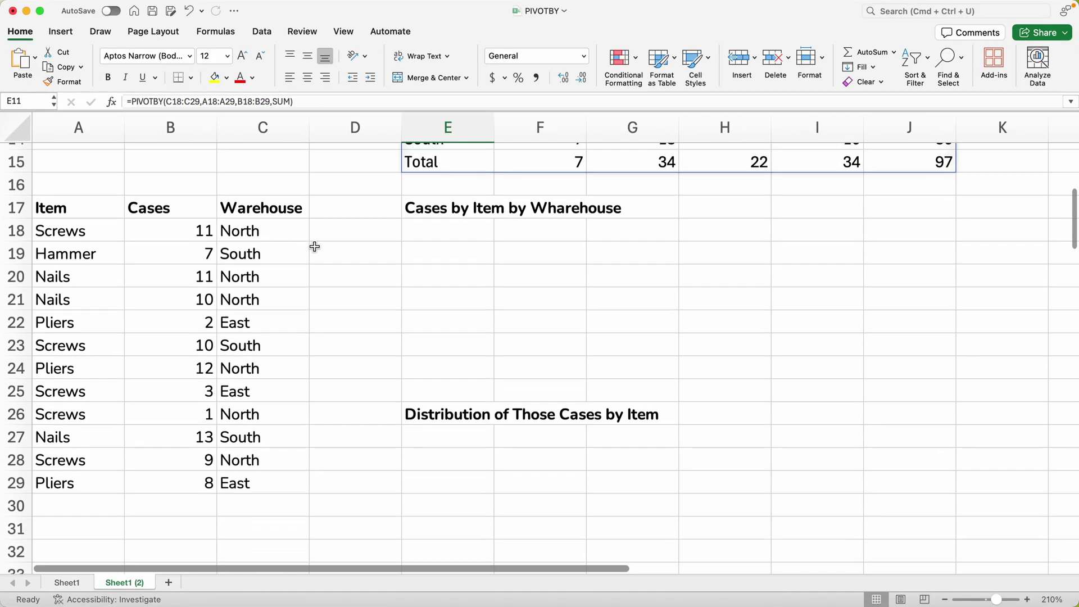
Paste the PIVOTBY formula into E19 under the Cases by Item by Wharehouse heading.
left_click(449, 233)
left_click(449, 249)
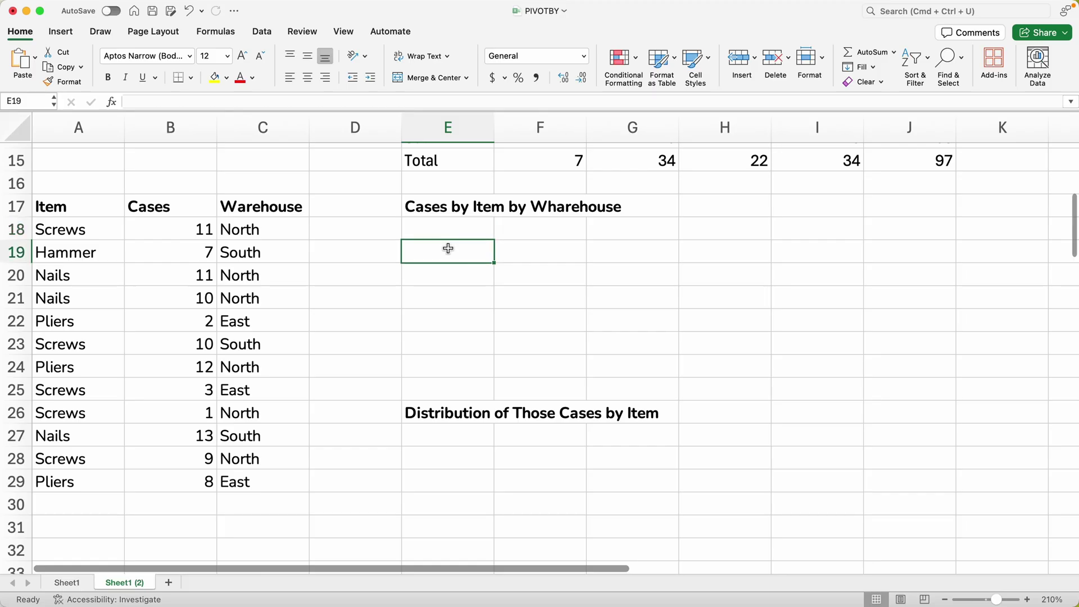
key("super+v")
double_click(448, 247)
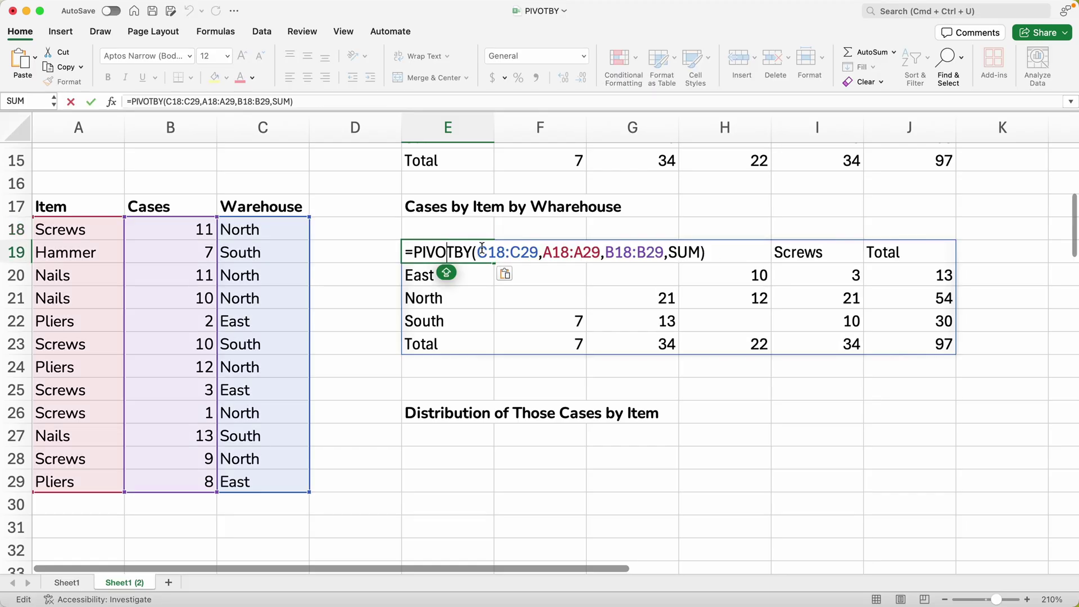
Swap the row and column ranges so E19 reads =PIVOTBY(A18:A29,C18:C29,B18:B29,SUM).
left_click_drag(479, 252, 536, 253)
key("super+c")
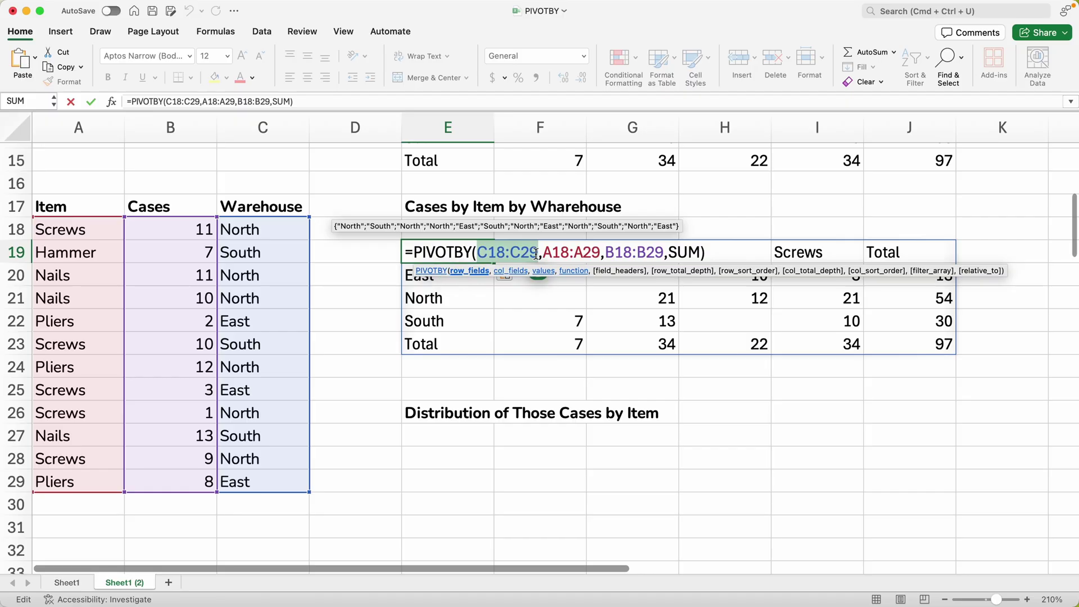
key("BackSpace")
key("Right")
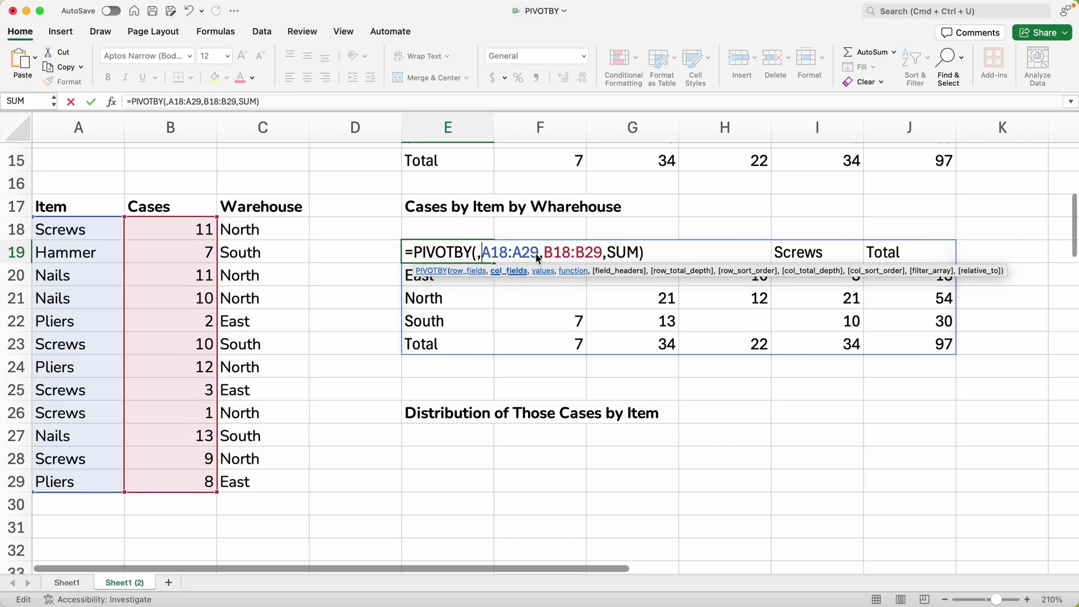
key("super+v")
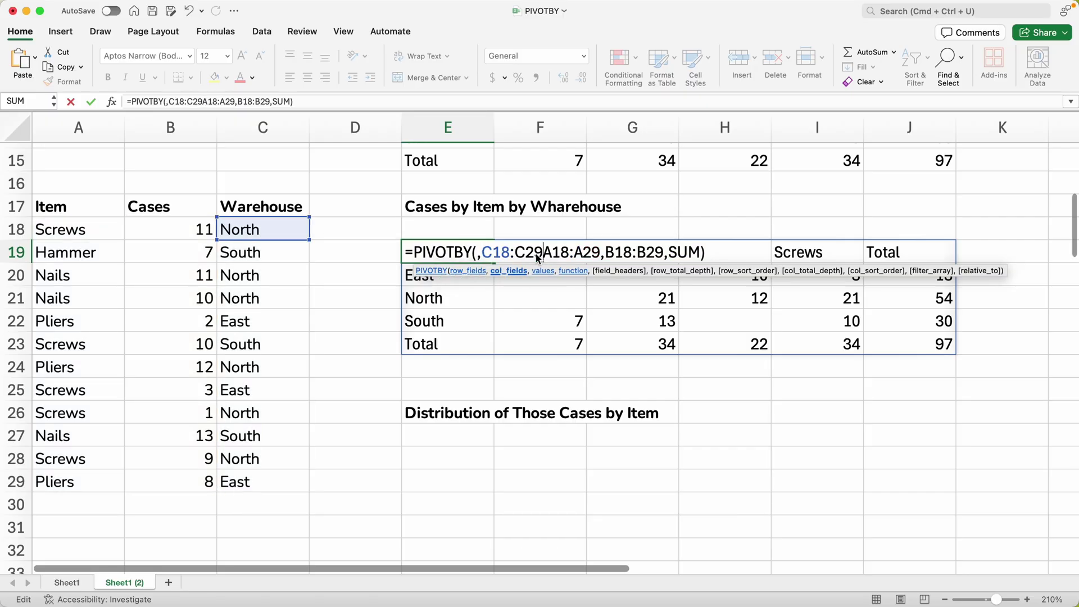
key("shift+Right")
key("shift+Right")
key("shift+Right")
key("shift+Right")
key("super+c")
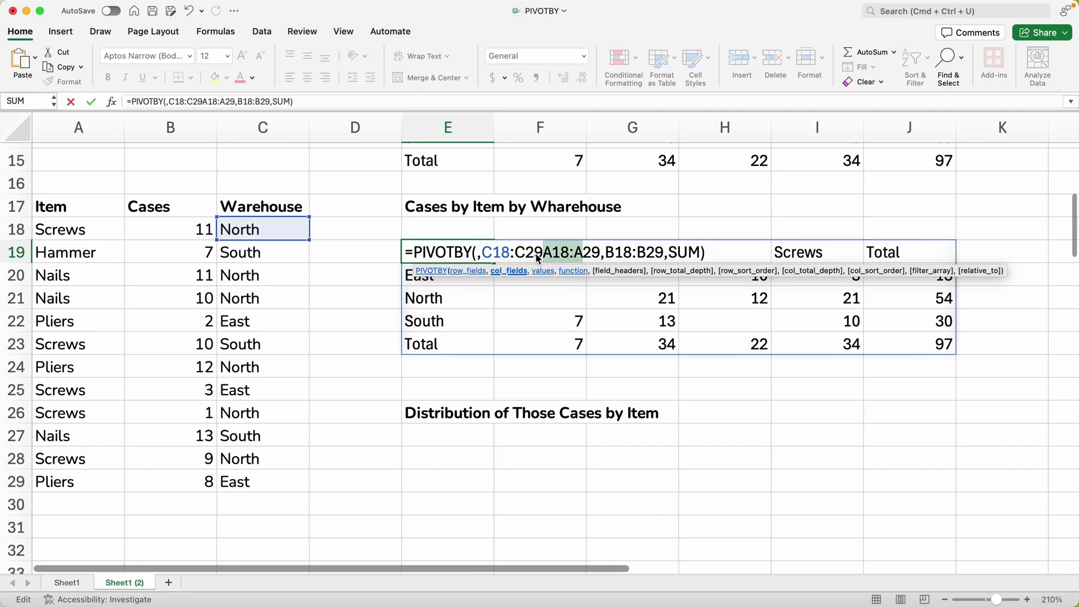
key("BackSpace")
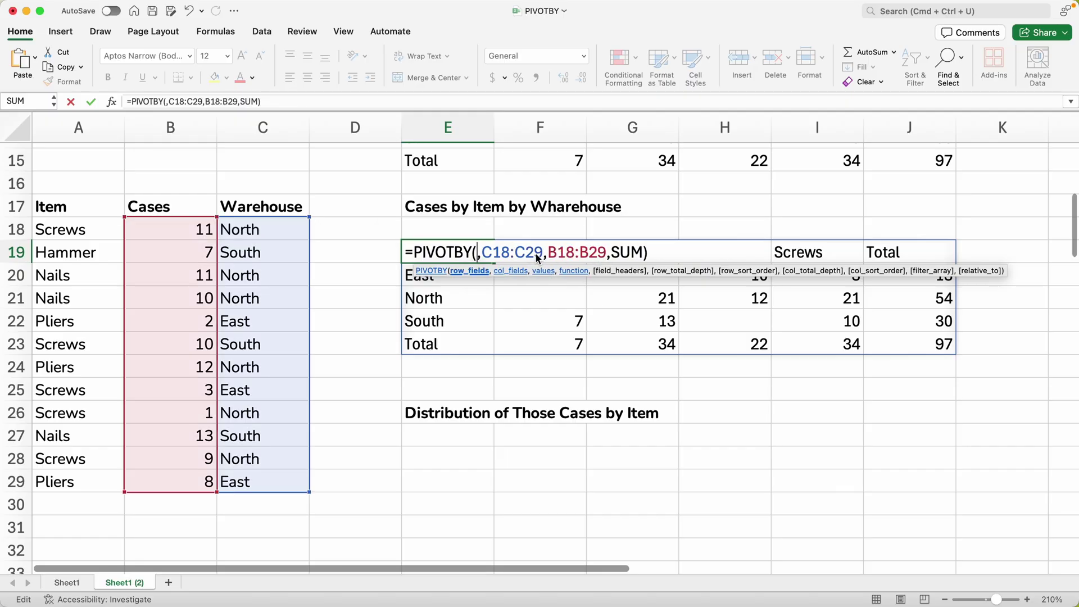
key("super+v")
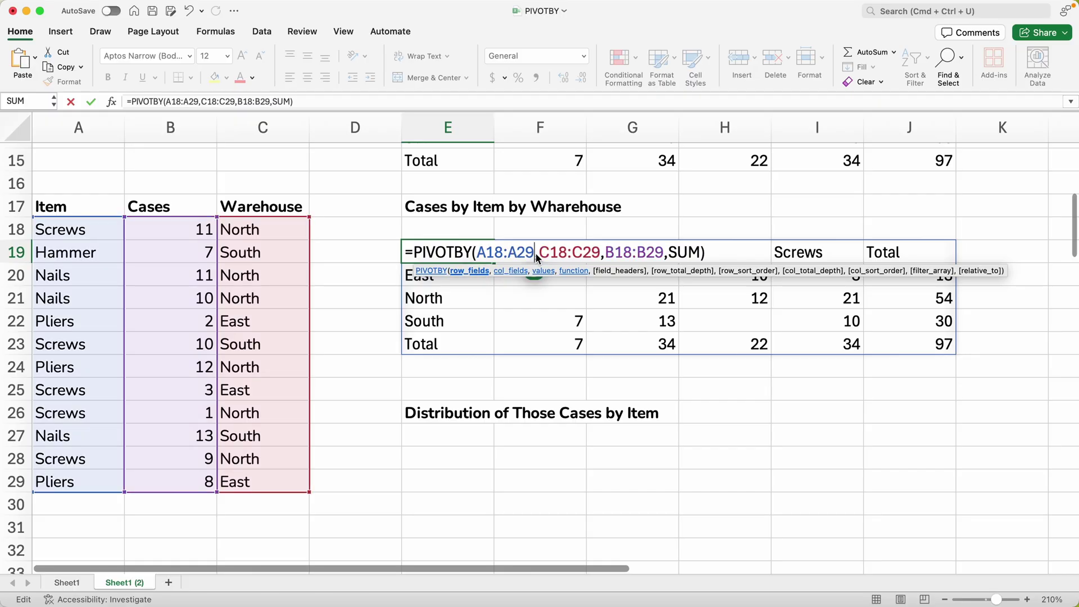
key("Return")
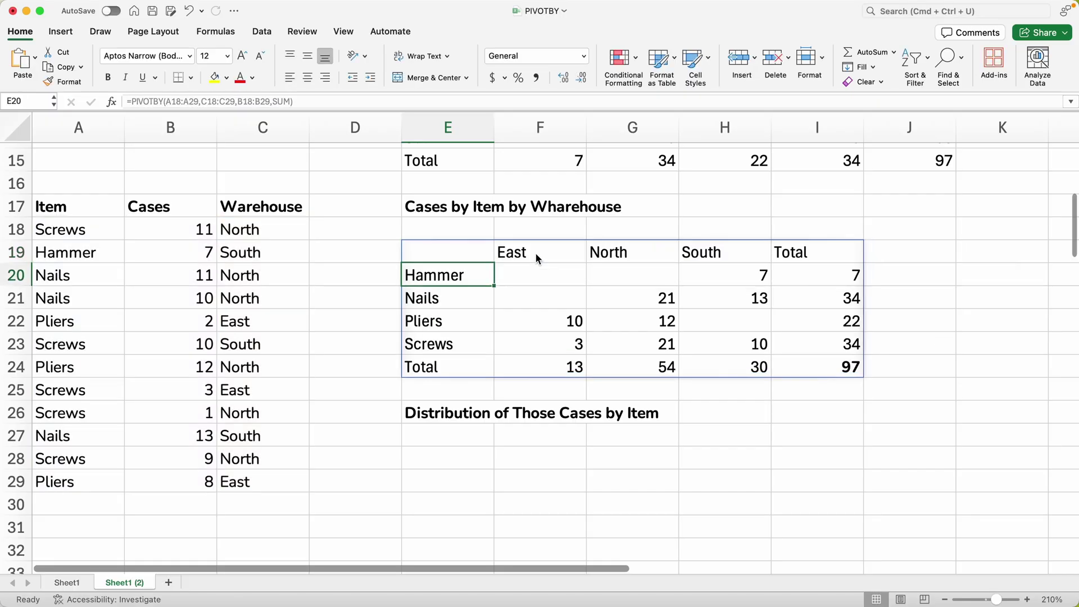
scroll(536, 252, "up", 4)
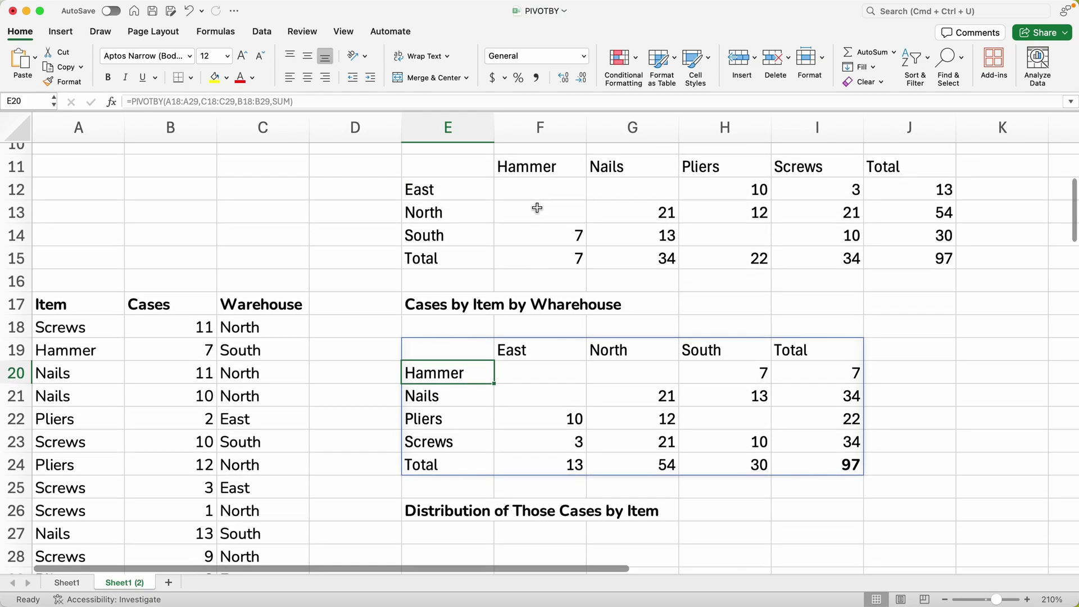
left_click_drag(528, 168, 848, 170)
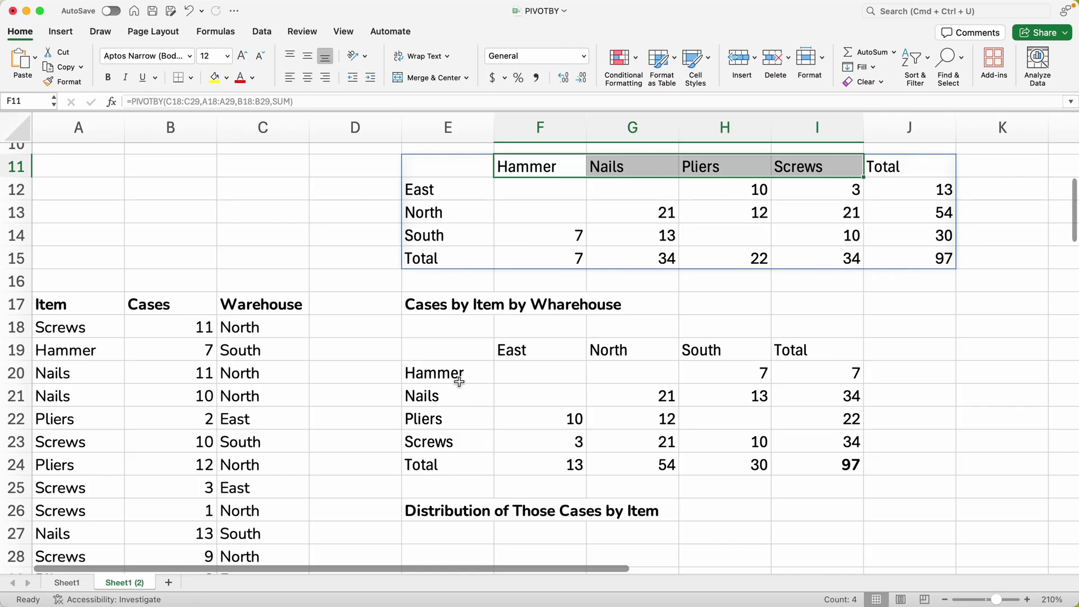
left_click_drag(453, 379, 458, 444)
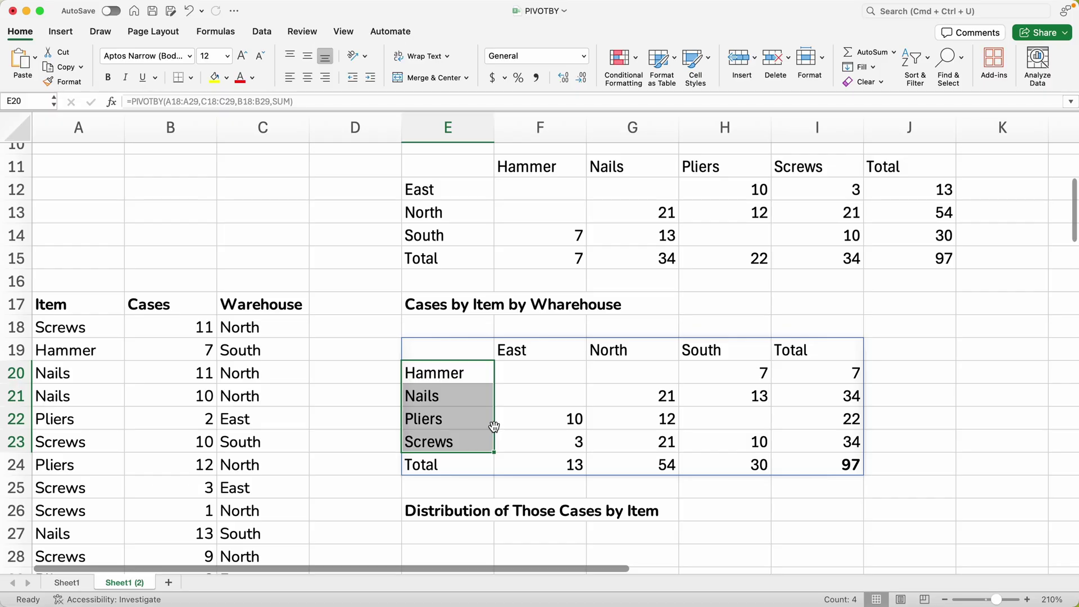
scroll(494, 427, "down", 4)
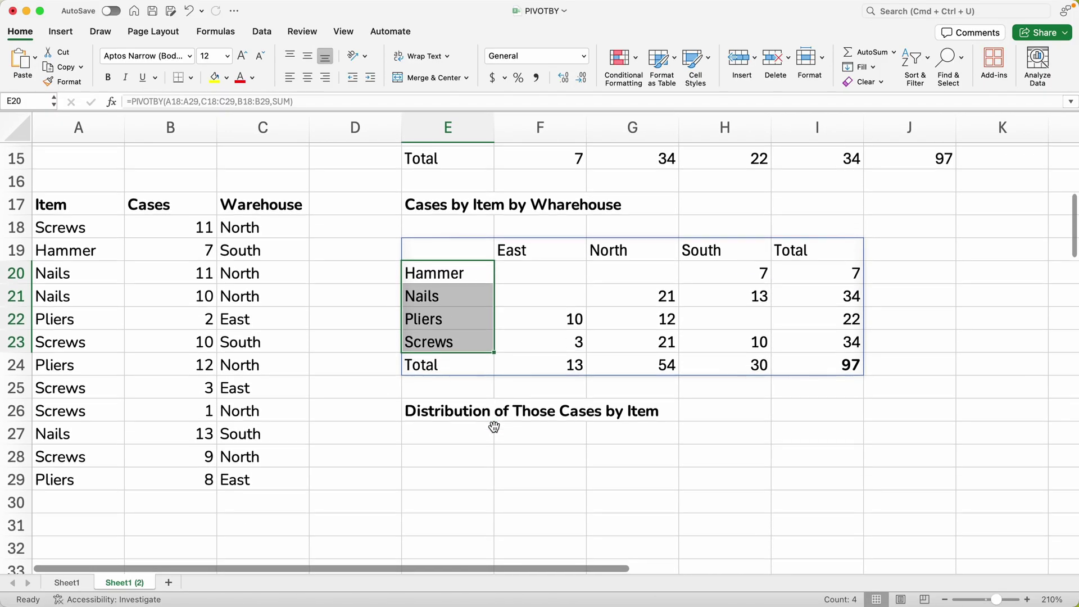
left_click(474, 436)
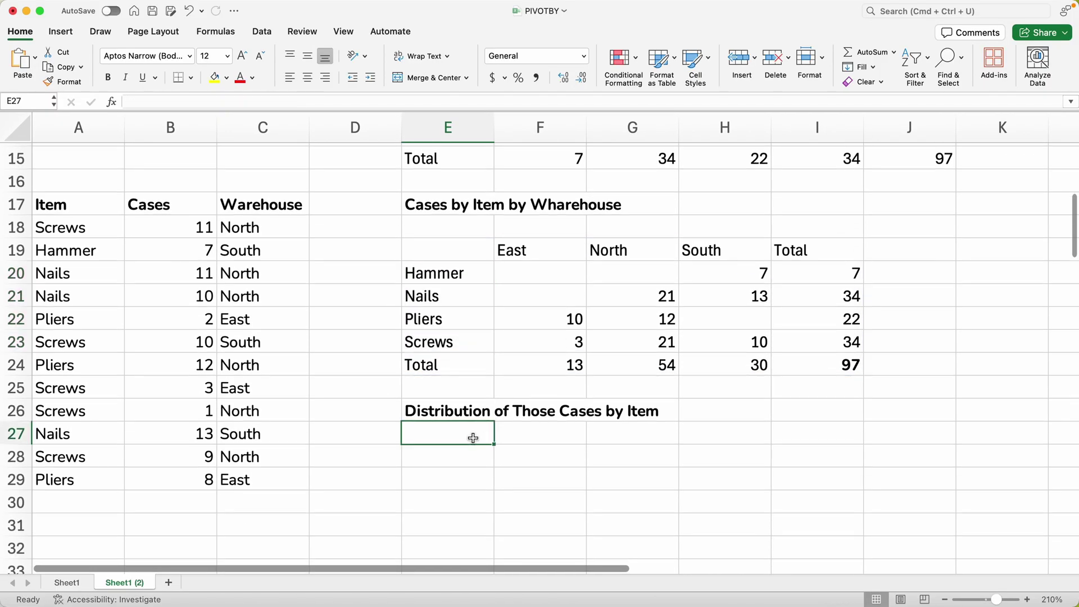
left_click(528, 320)
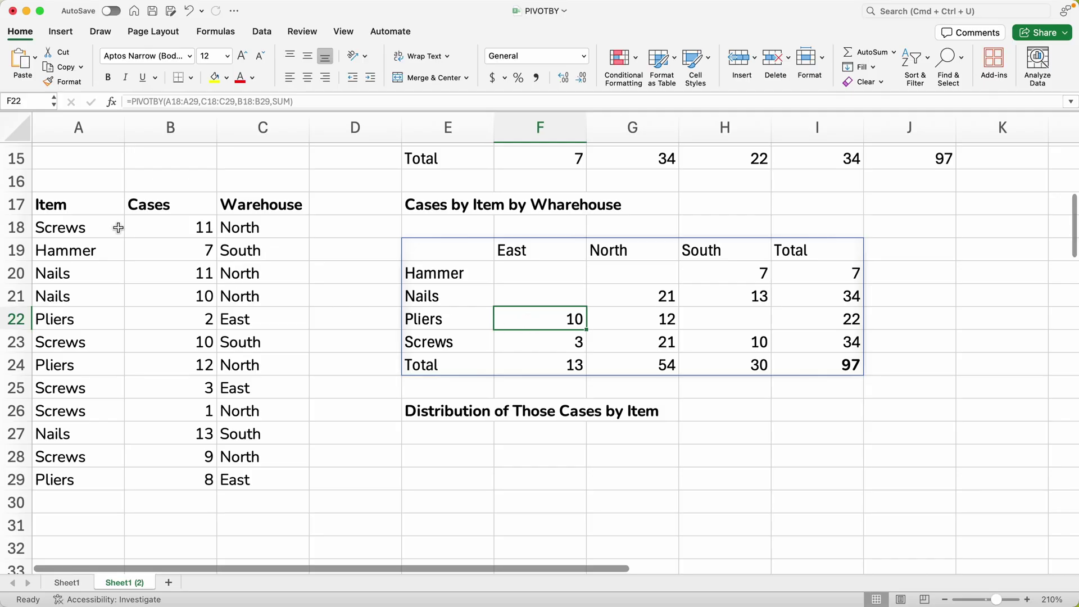
left_click(467, 457)
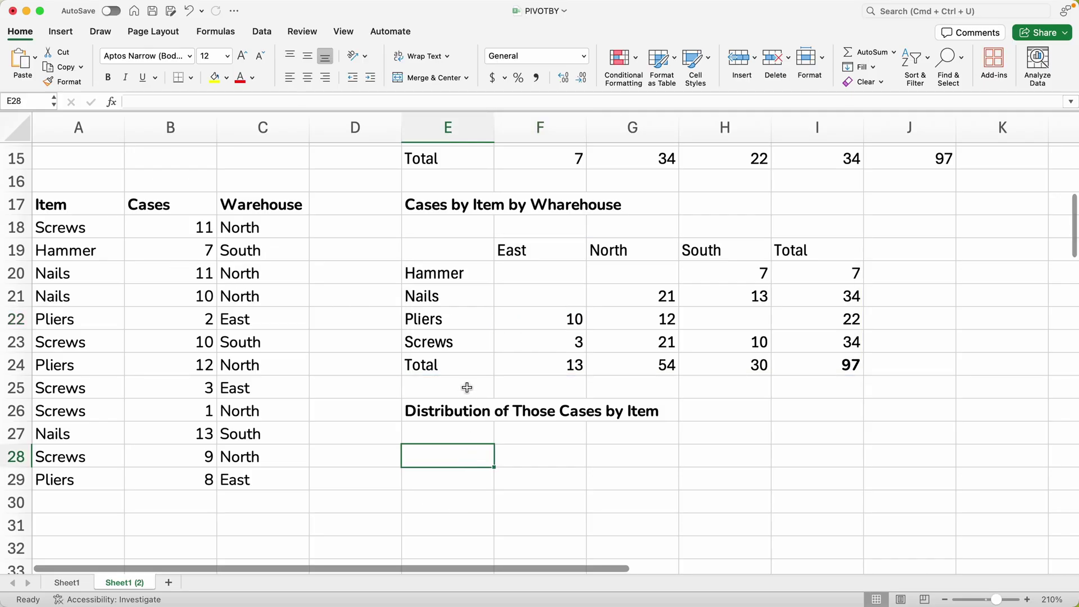
Copy the E19 PIVOTBY formula text and paste it into E28 below the distribution heading.
left_click(467, 254)
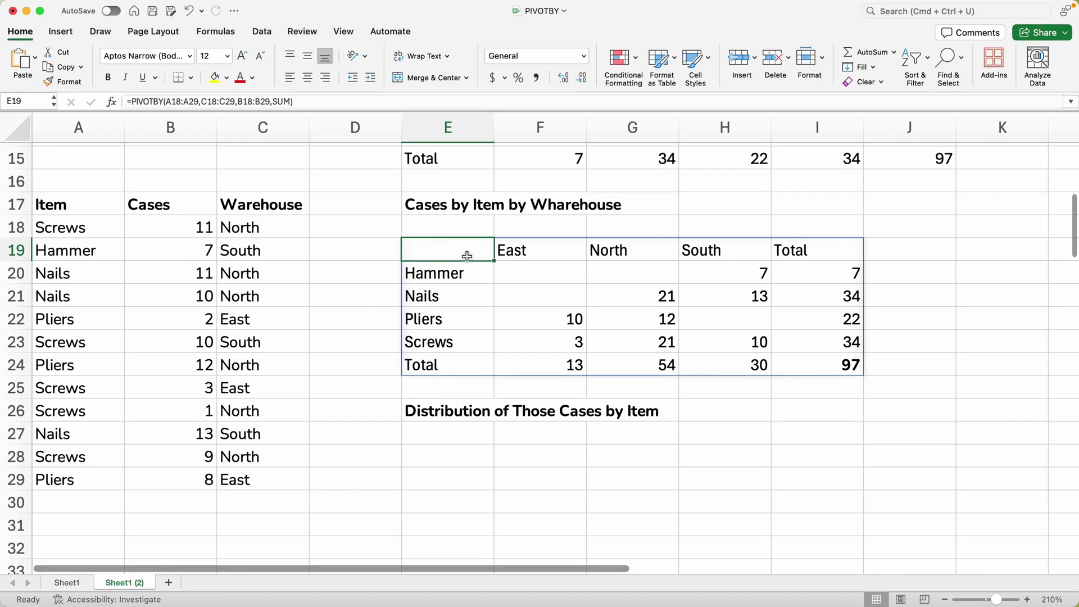
left_click_drag(303, 102, 125, 96)
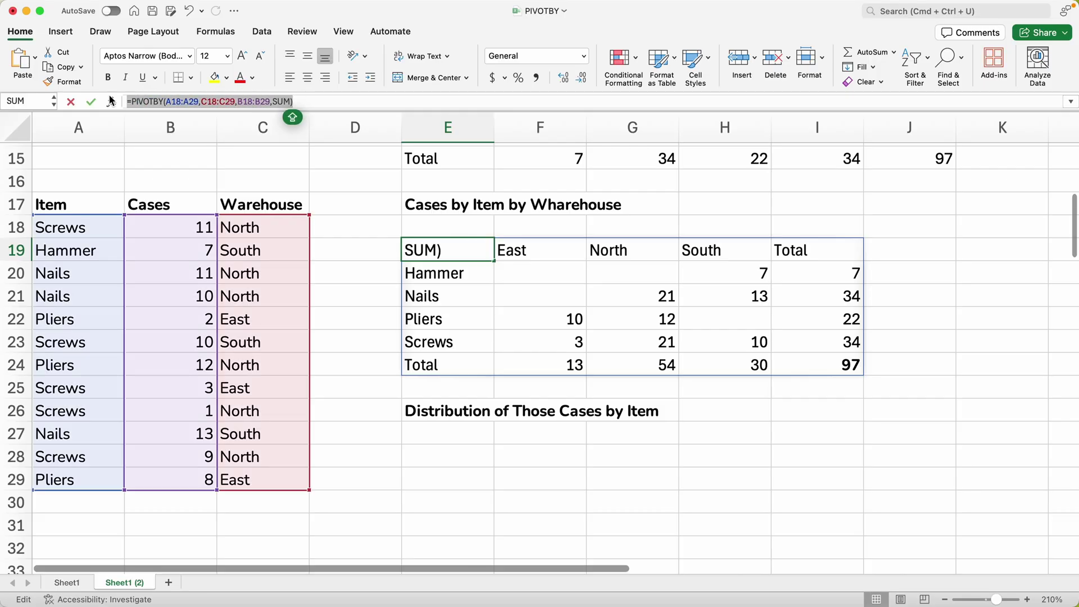
key("F9")
key("Escape")
key("Down")
key("Down")
key("Down")
key("Down")
key("Down")
key("Down")
key("Down")
key("Down")
key("Down")
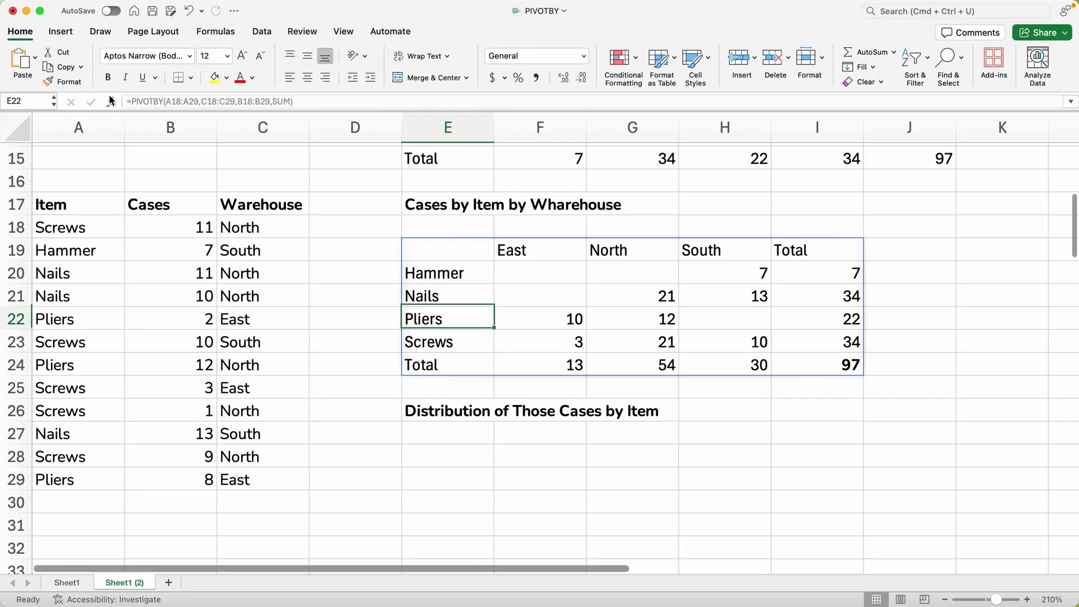
key("super+v")
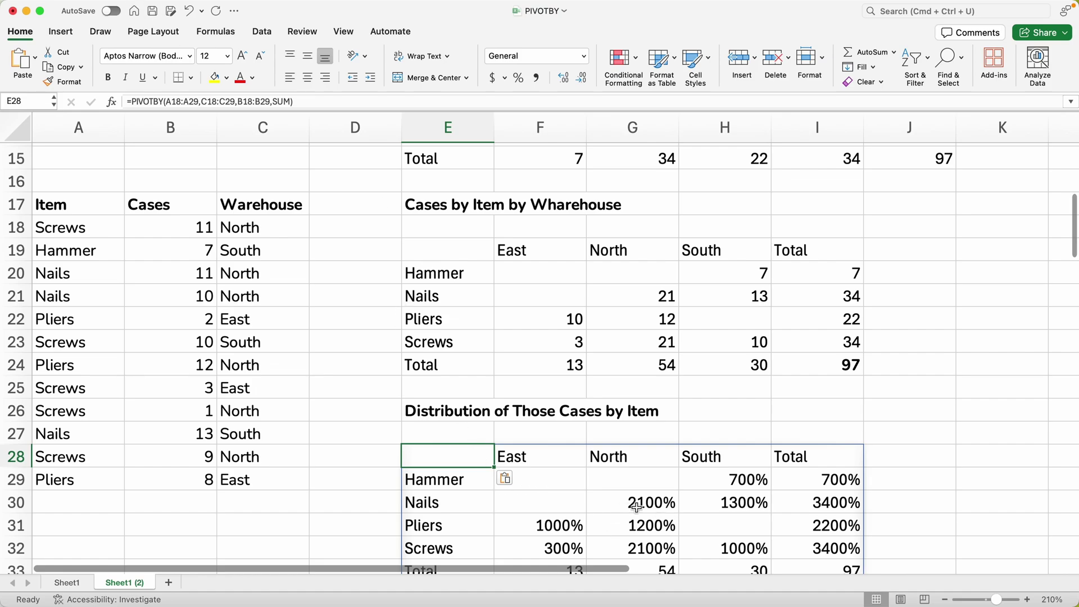
Replace SUM with PERCENTOF in the E28 formula.
double_click(464, 445)
left_click_drag(670, 457, 699, 466)
type("P")
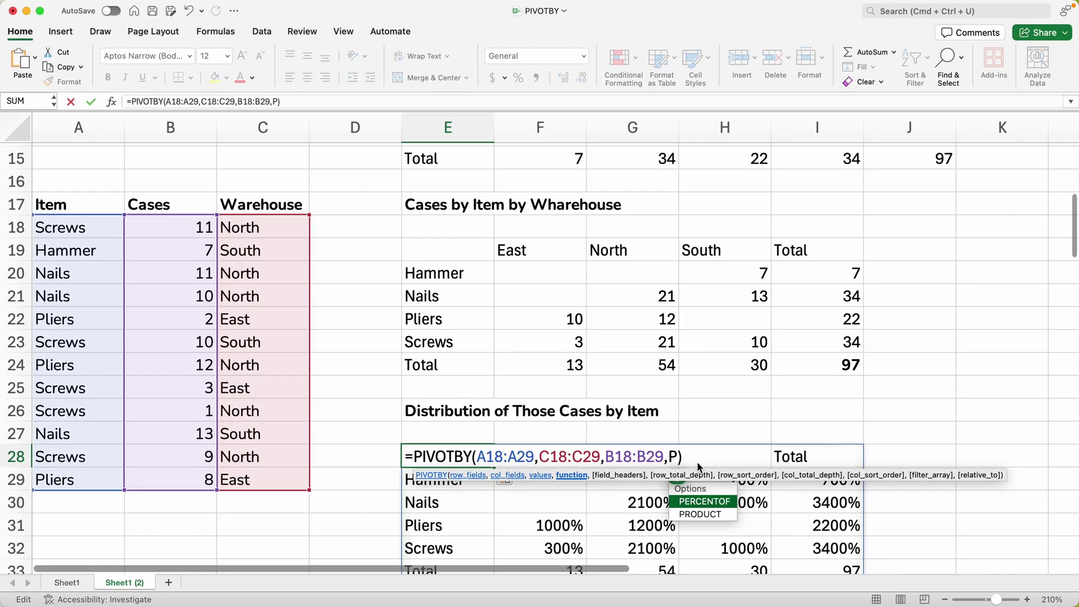
double_click(695, 506)
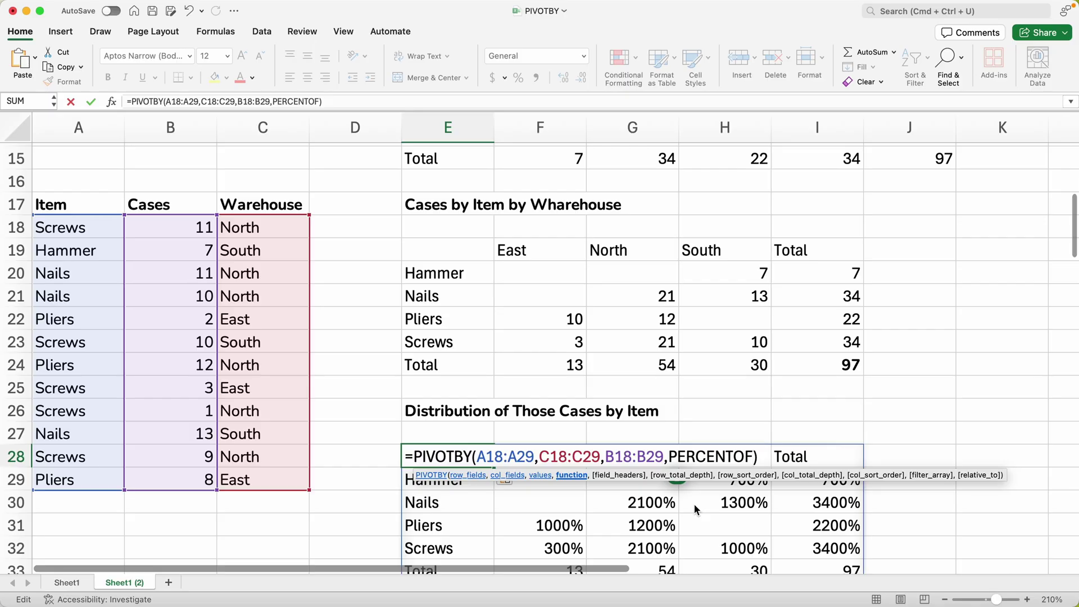
Enter the PERCENTOF formula and check shares like Screws East 23% and Nails South 43%.
key("Return")
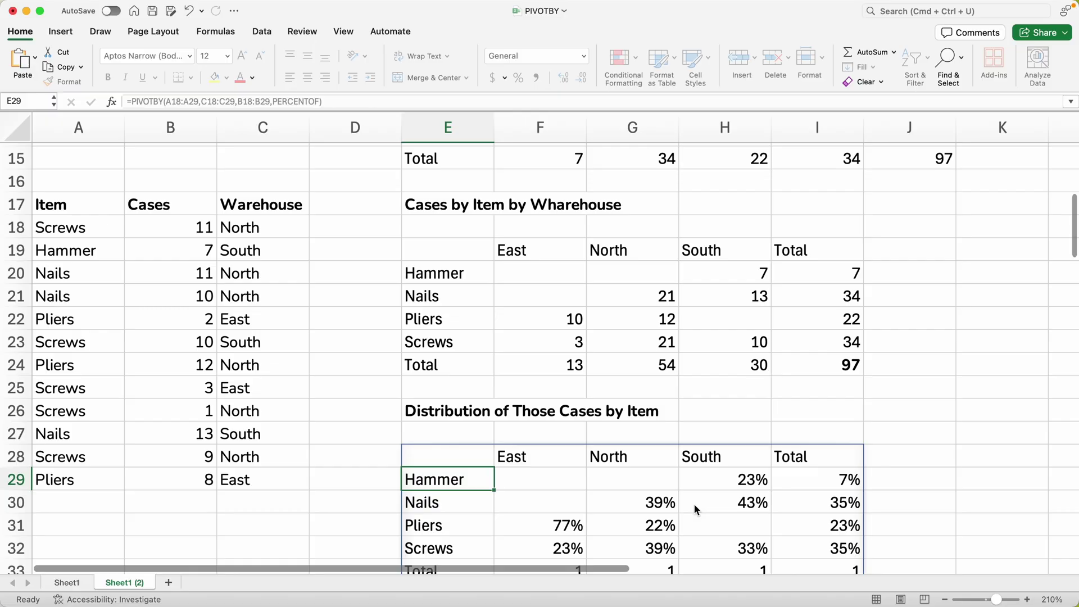
scroll(694, 504, "down", 3)
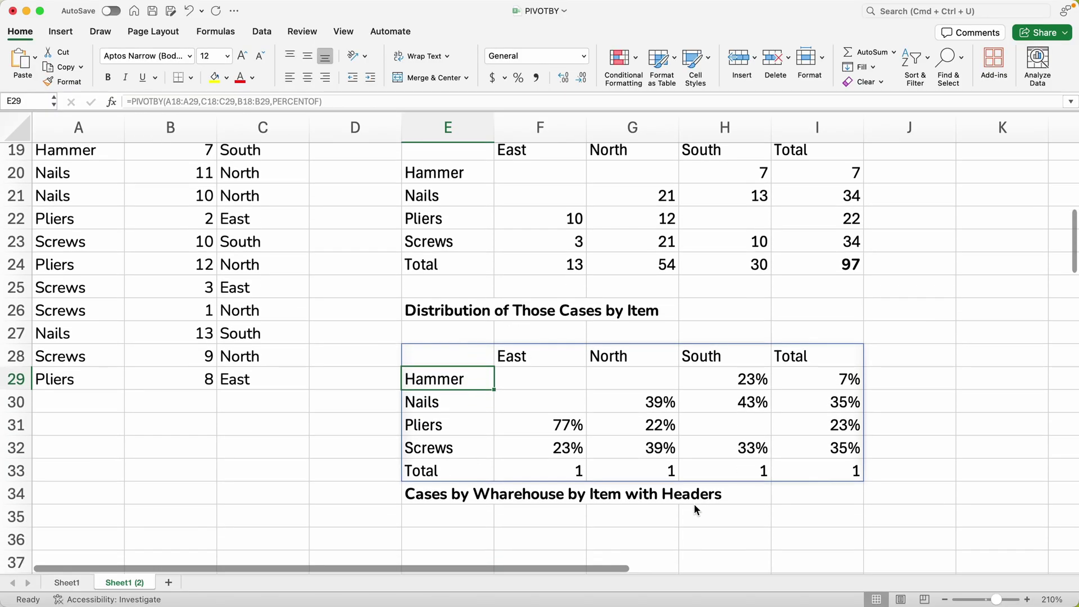
left_click(555, 448)
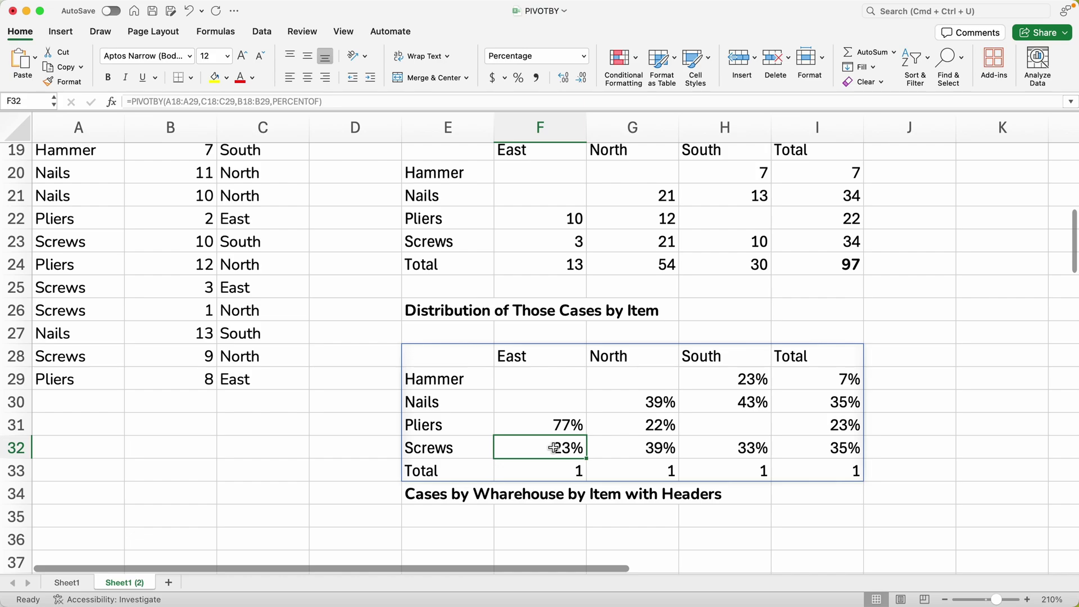
left_click(641, 383)
left_click(655, 404)
left_click(727, 402)
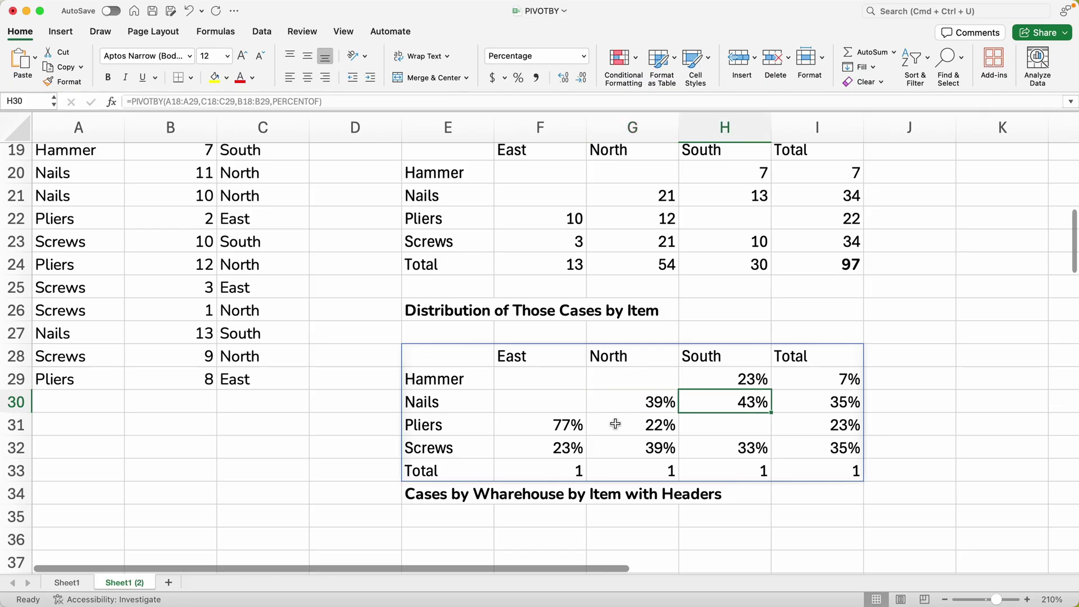
Copy the percentage format onto the Total row with Format Painter so totals read 100%.
left_click_drag(548, 473, 725, 472)
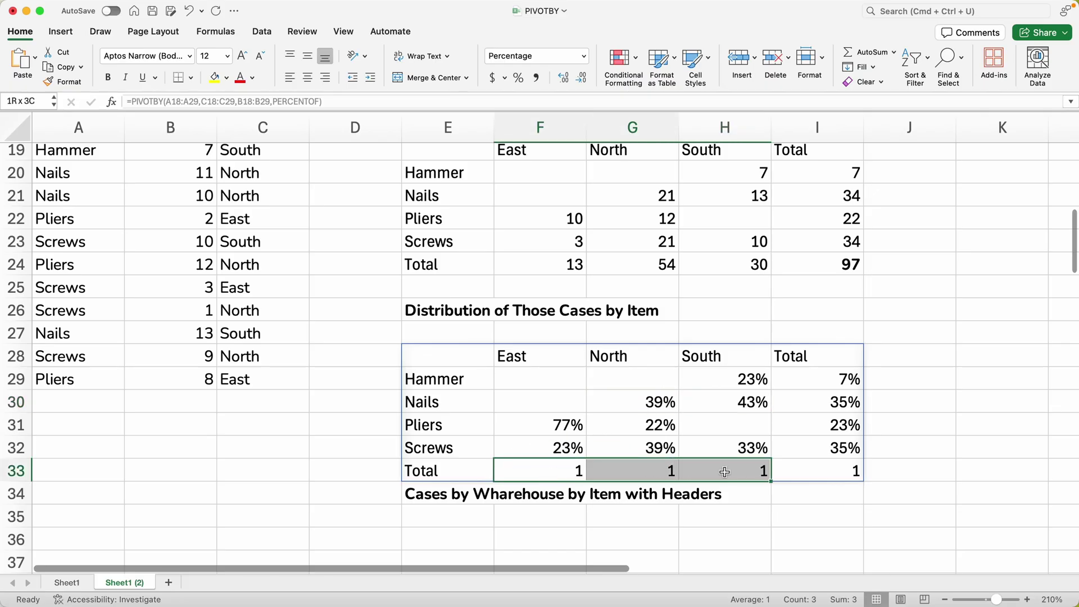
left_click(554, 447)
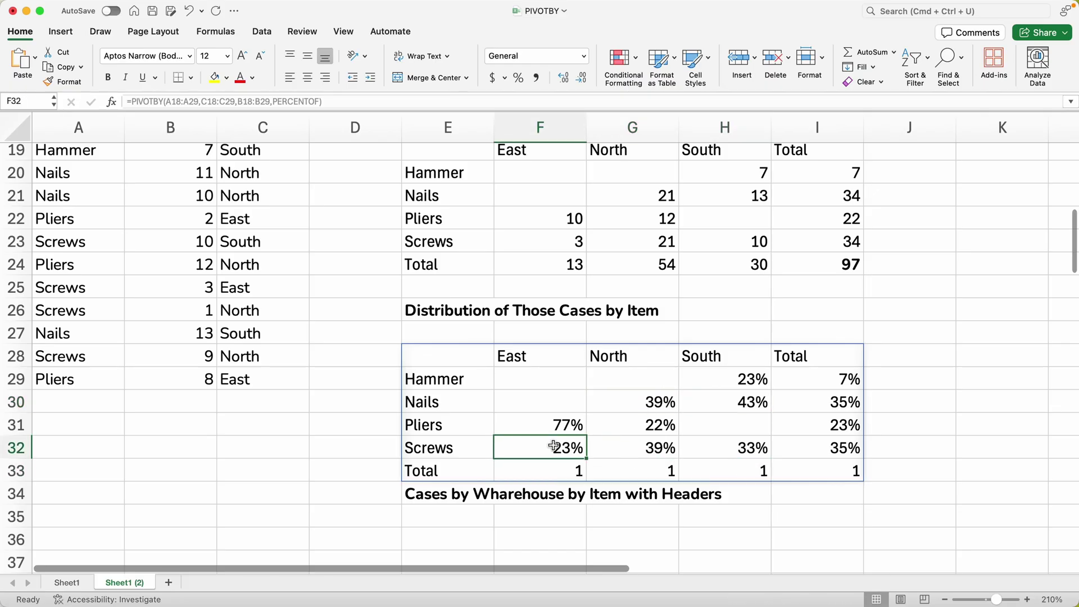
left_click(56, 83)
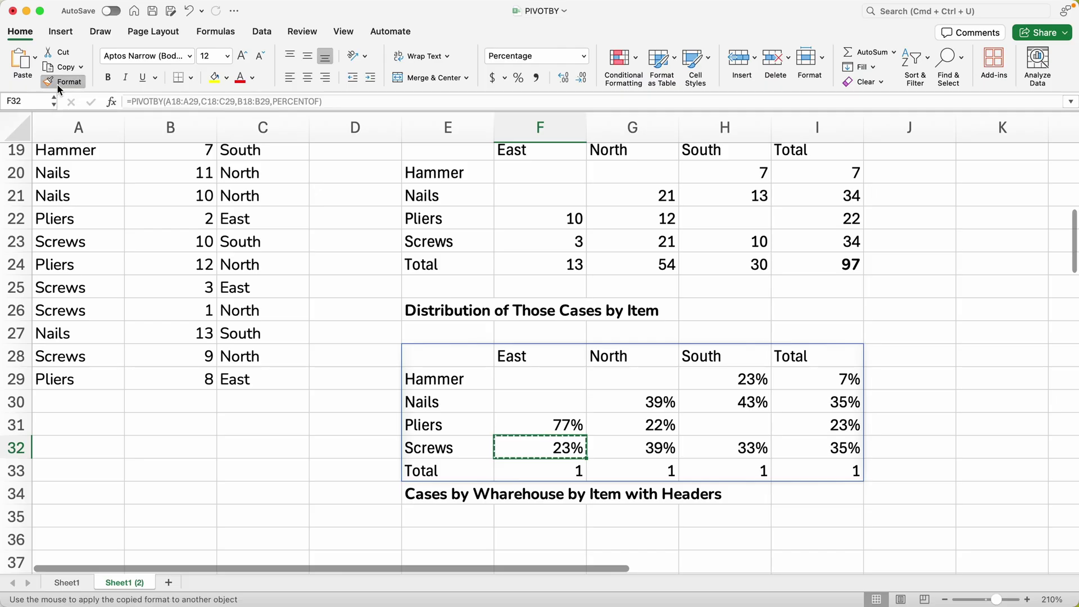
mouse_move(543, 472)
left_mouse_down()
mouse_move(698, 480)
mouse_move(782, 468)
left_mouse_up()
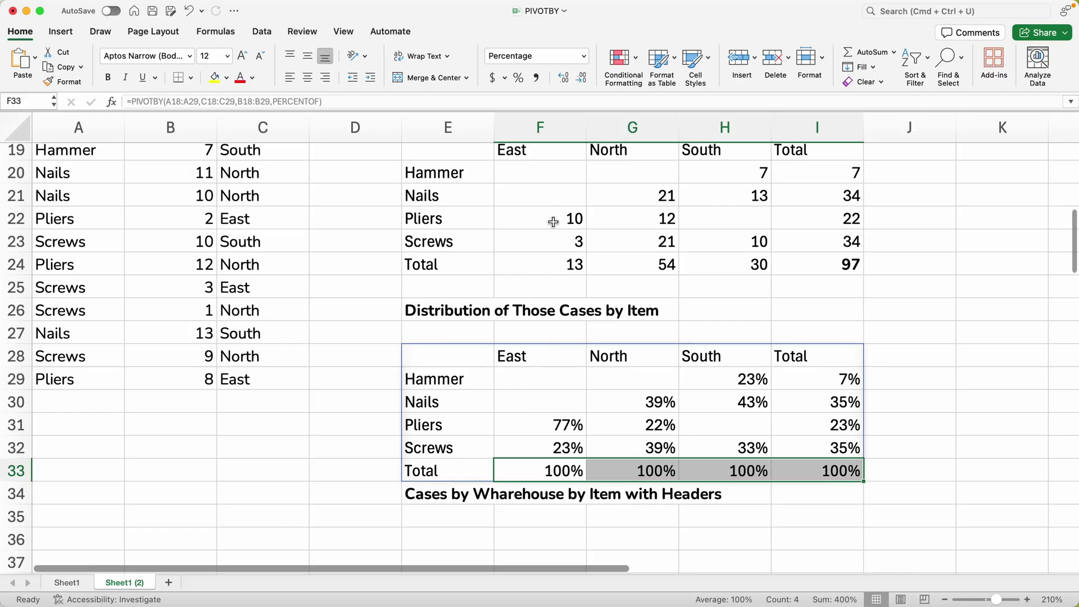
left_click(482, 316)
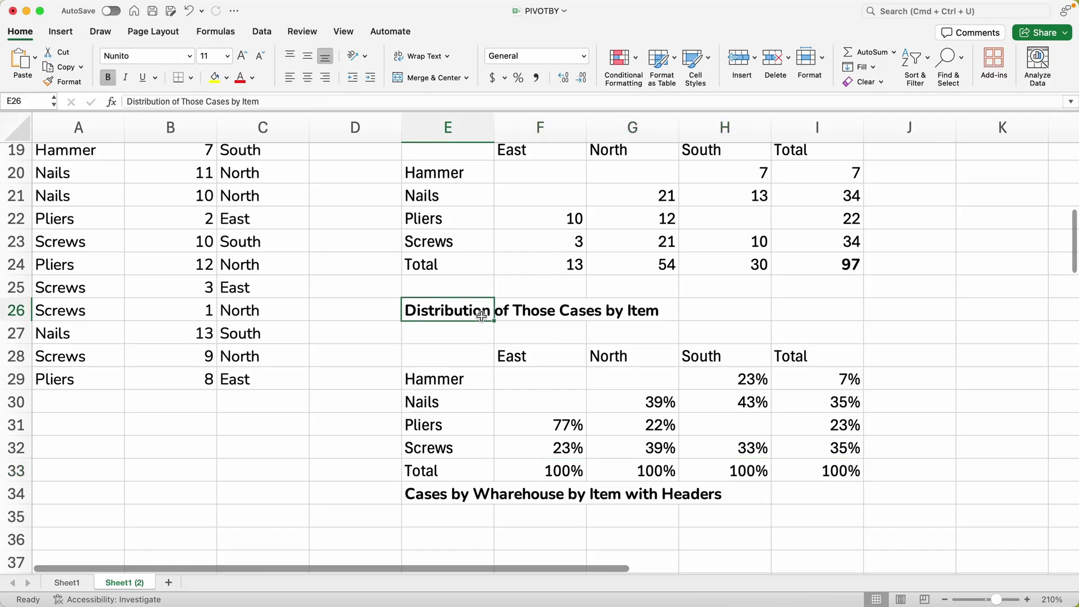
Verify Pliers East 77% (10 cases) and Screws East 23% (3 cases) sum to 100%.
left_click(554, 428)
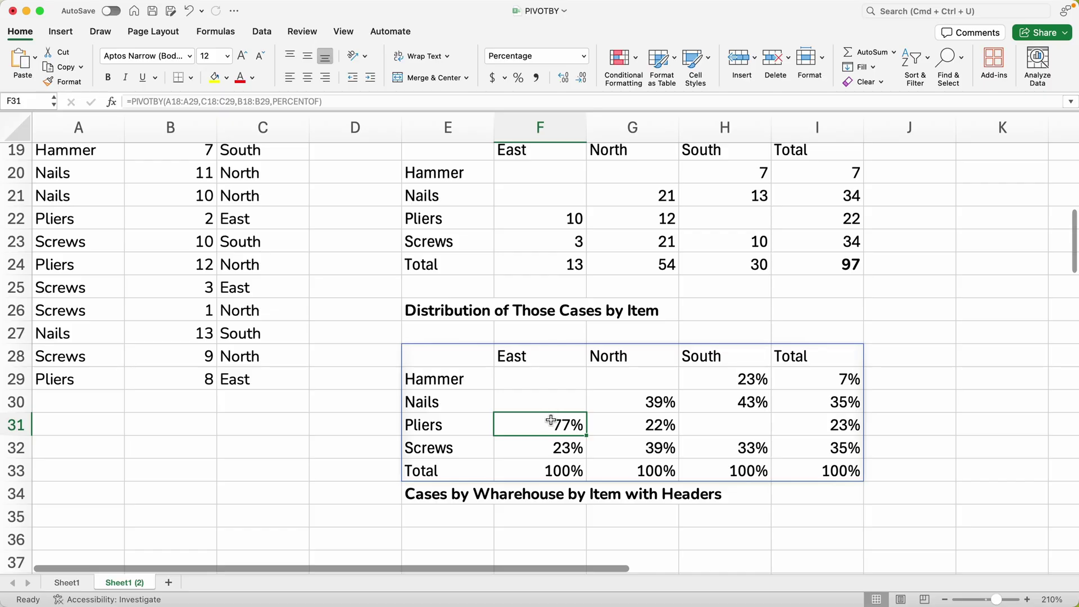
left_click(574, 224)
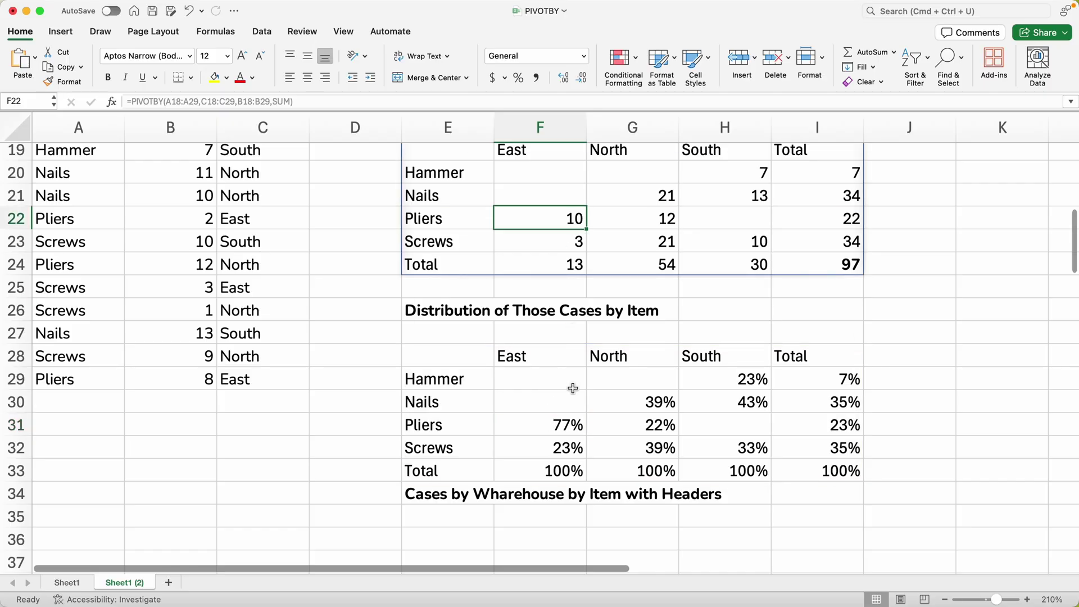
left_click(549, 425)
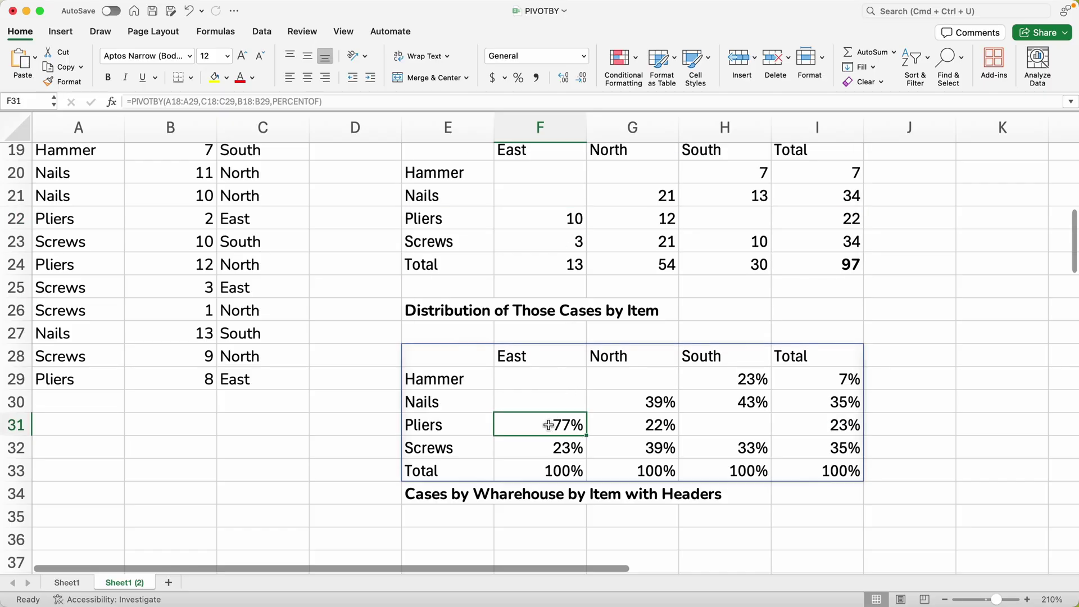
left_click(561, 243)
left_click(549, 455)
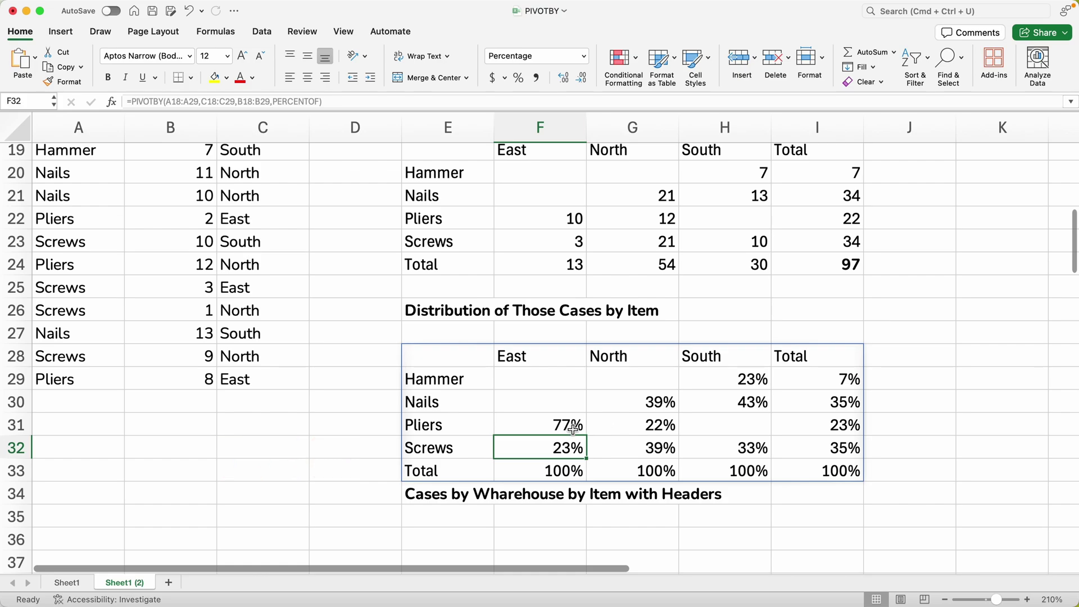
left_click_drag(547, 426, 547, 452)
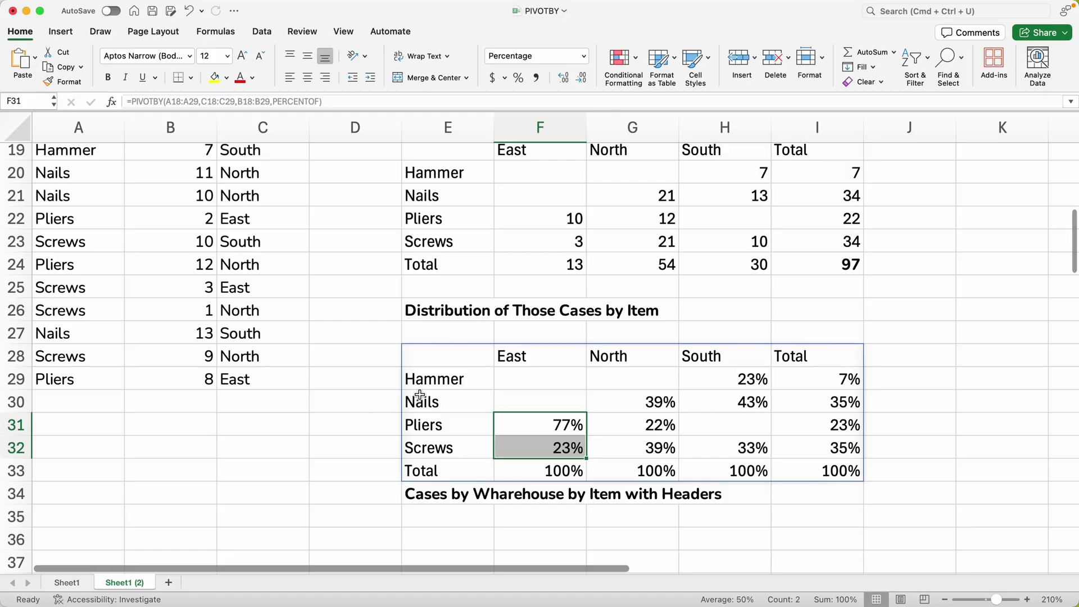
left_click(737, 375)
left_click(728, 405)
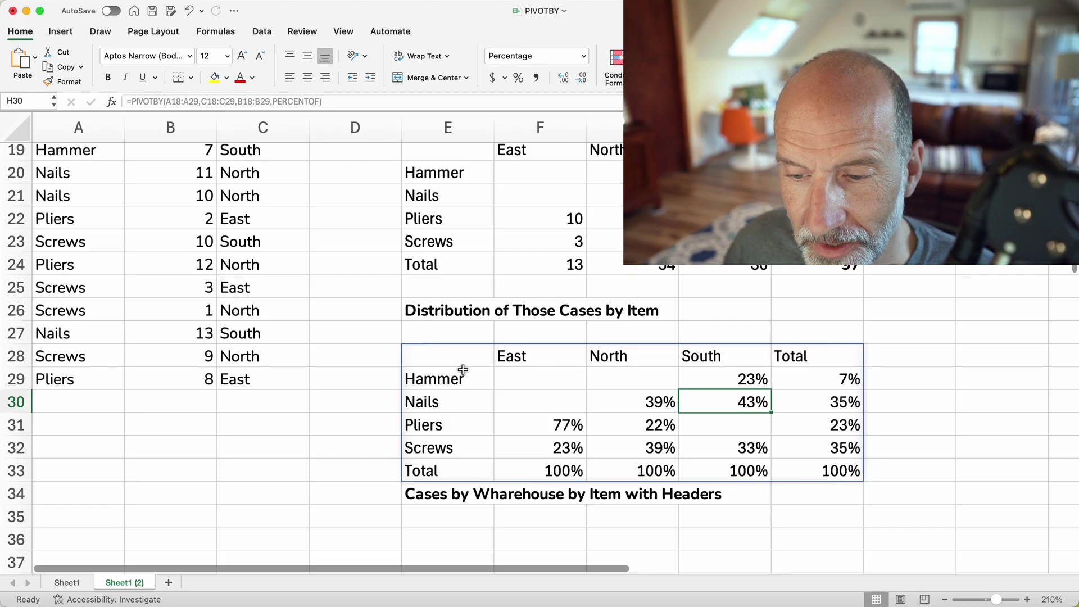
Copy the source data A17:C29 and paste it at A35.
scroll(463, 370, "up", 2)
left_click_drag(78, 161, 284, 438)
key("super+c")
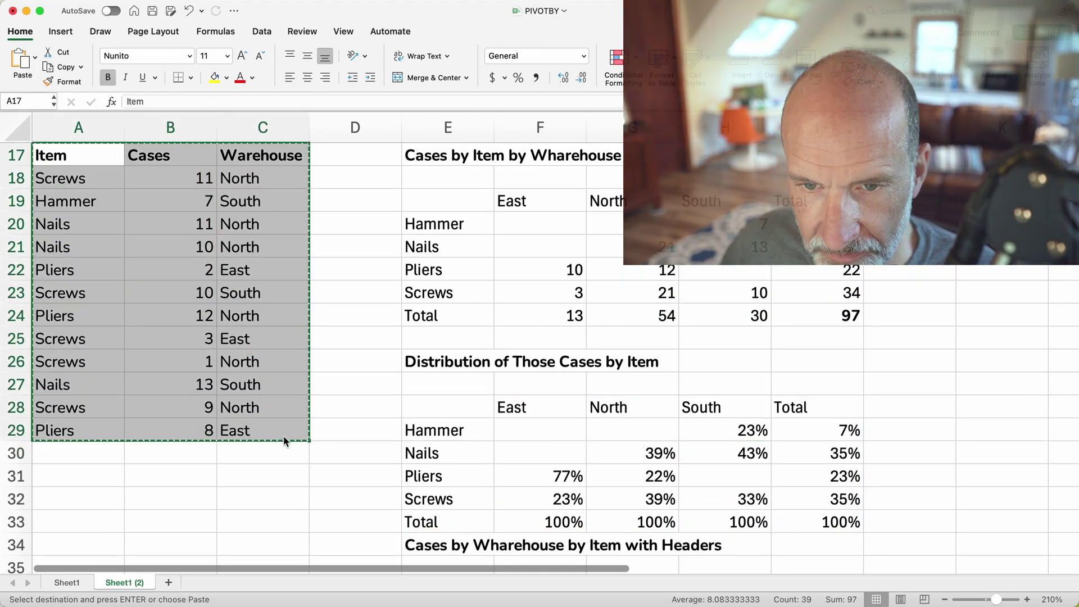
scroll(283, 437, "down", 6)
left_click(79, 271)
key("Return")
Check the copy's Item, Cases and Warehouse headers, then select the E28 PERCENTOF formula text.
left_click(465, 267)
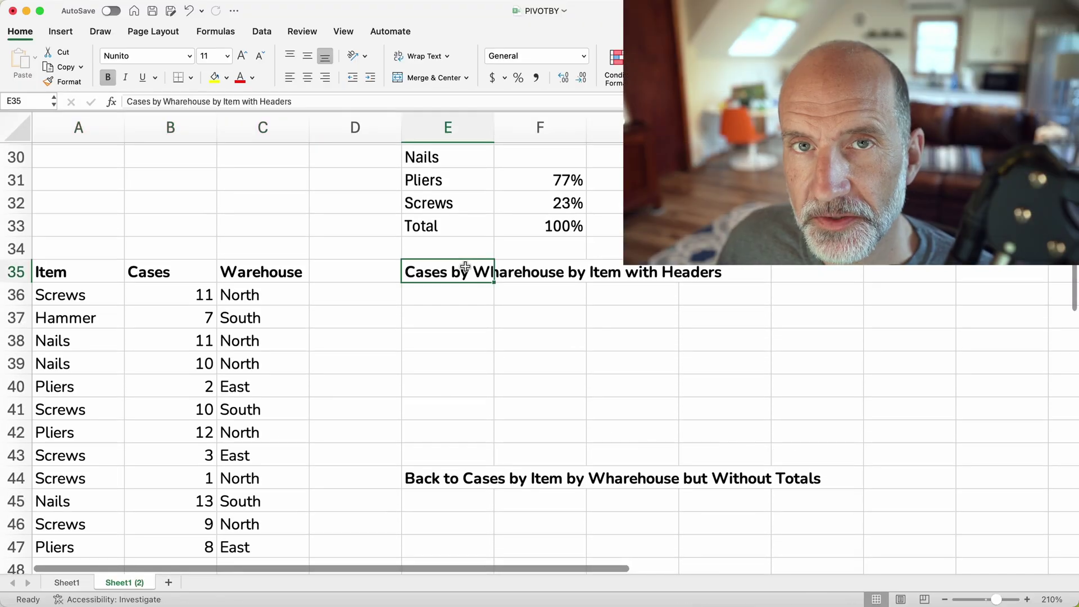
left_click(35, 280)
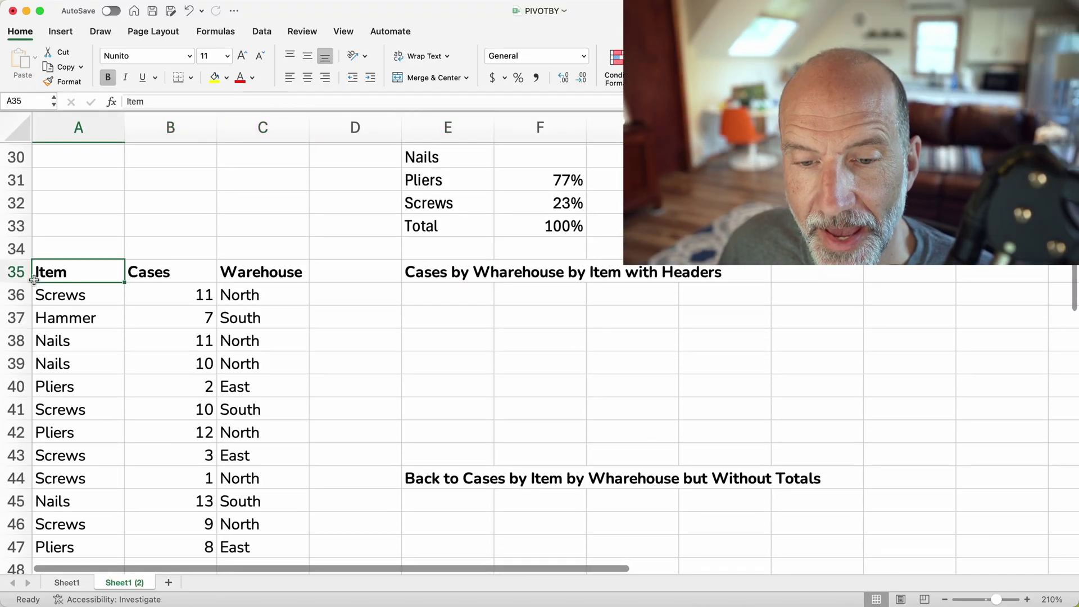
left_click(209, 278)
left_click(244, 277)
scroll(246, 278, "down", 1)
scroll(245, 277, "down", 1)
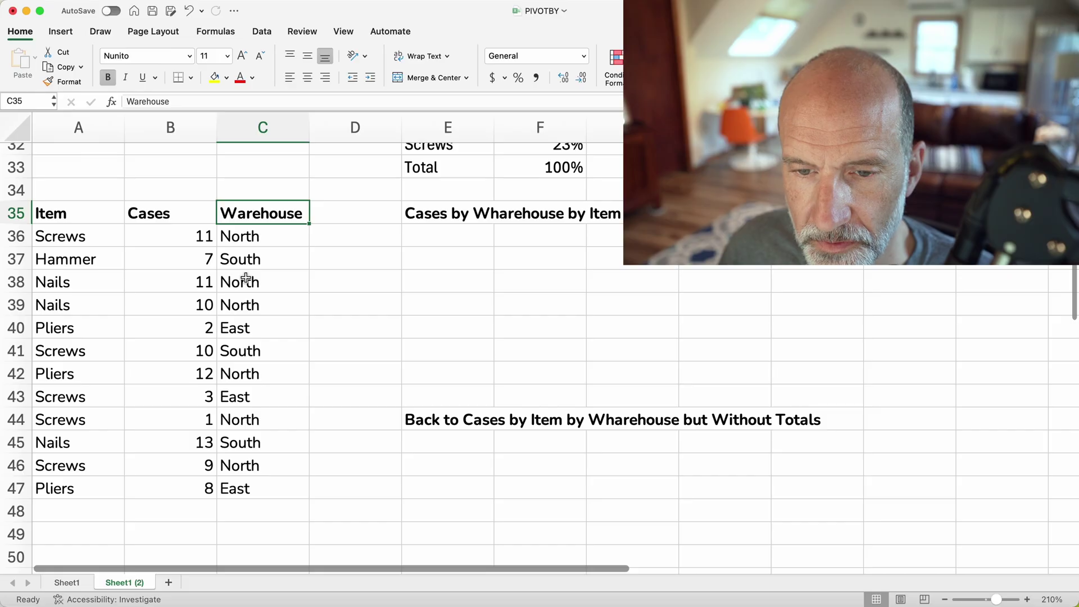
left_click(197, 219)
left_click(107, 218)
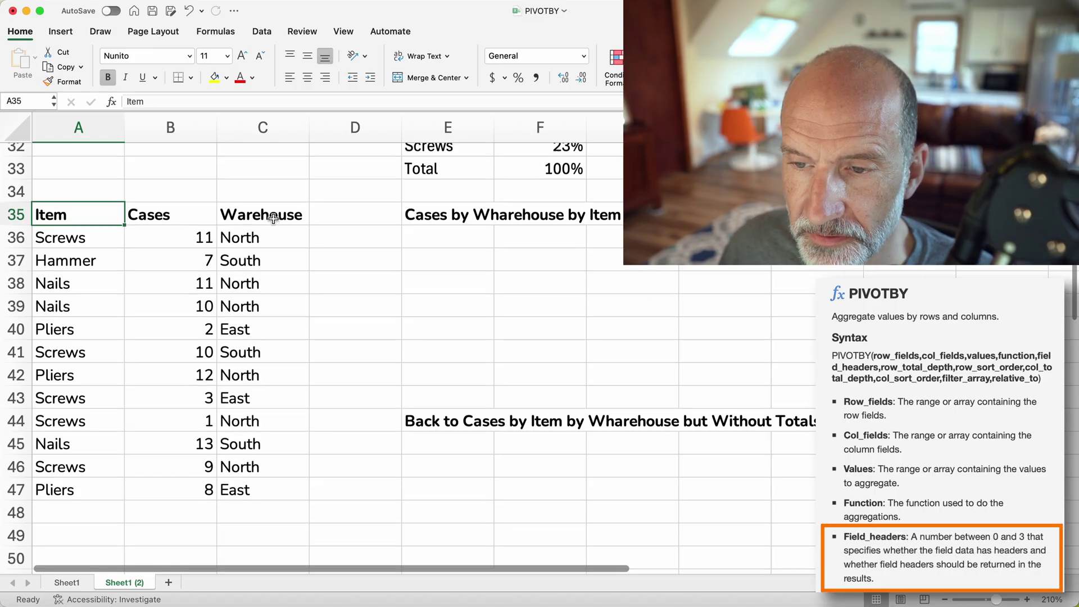
scroll(273, 218, "up", 5)
scroll(273, 218, "up", 1)
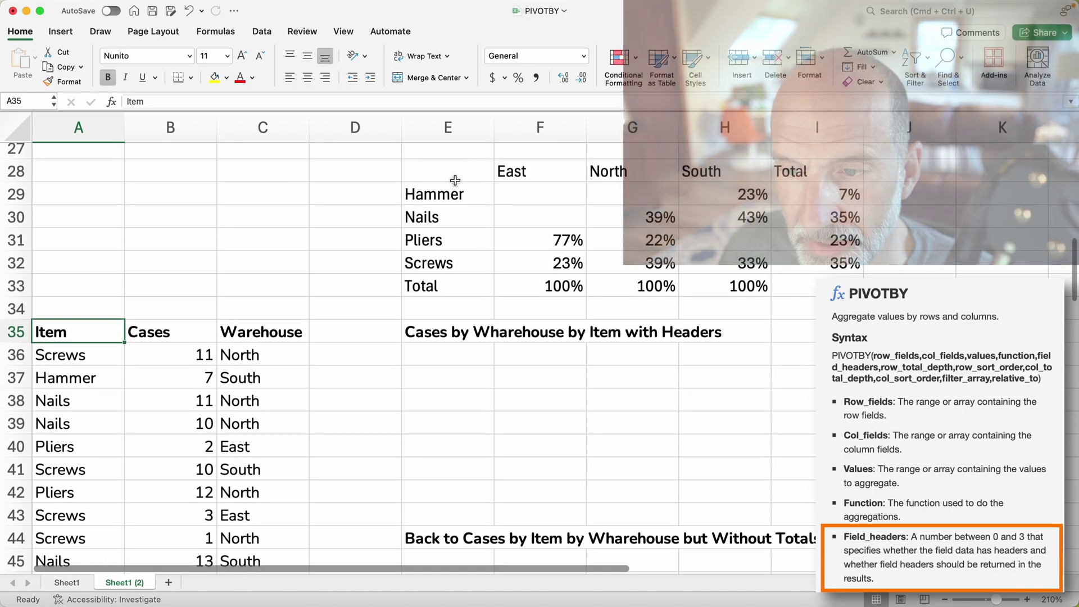
left_click(452, 175)
left_click_drag(322, 101, 132, 109)
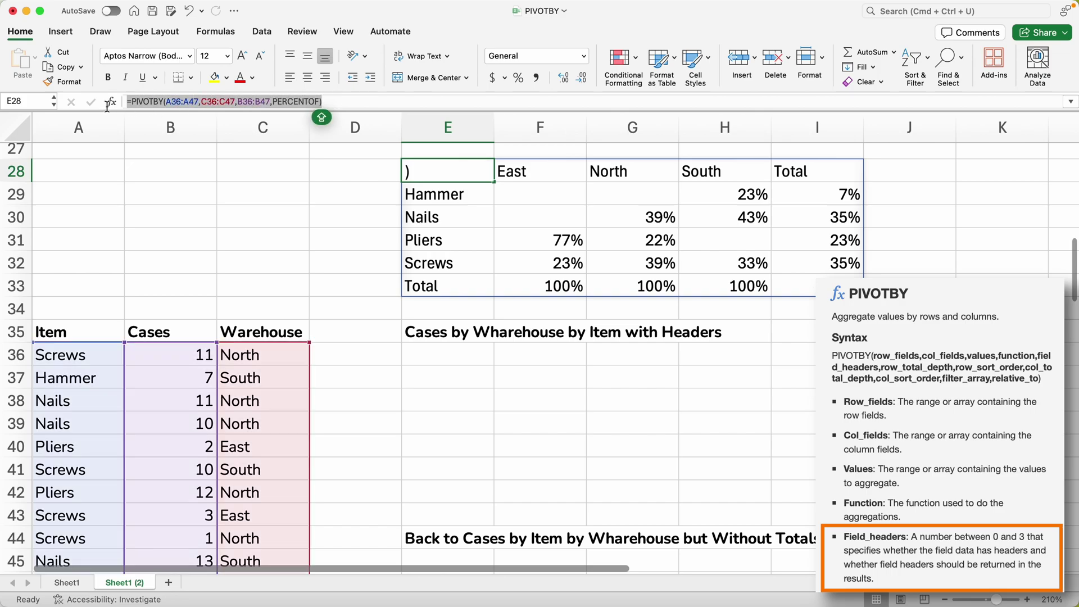
Paste the formula into E37 and change PERCENTOF to SUM.
key("Escape")
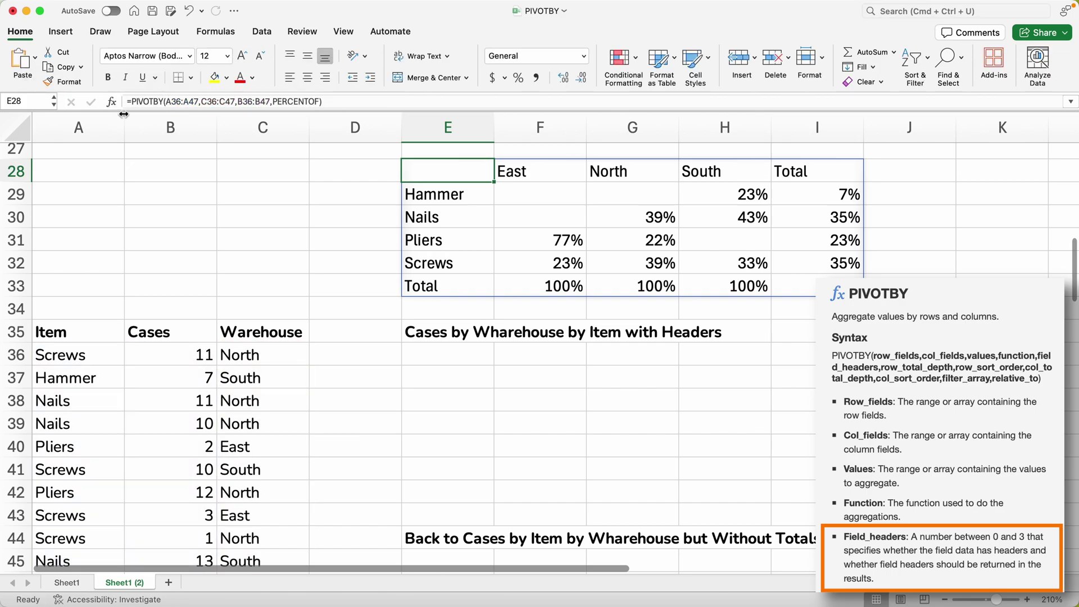
left_click(475, 379)
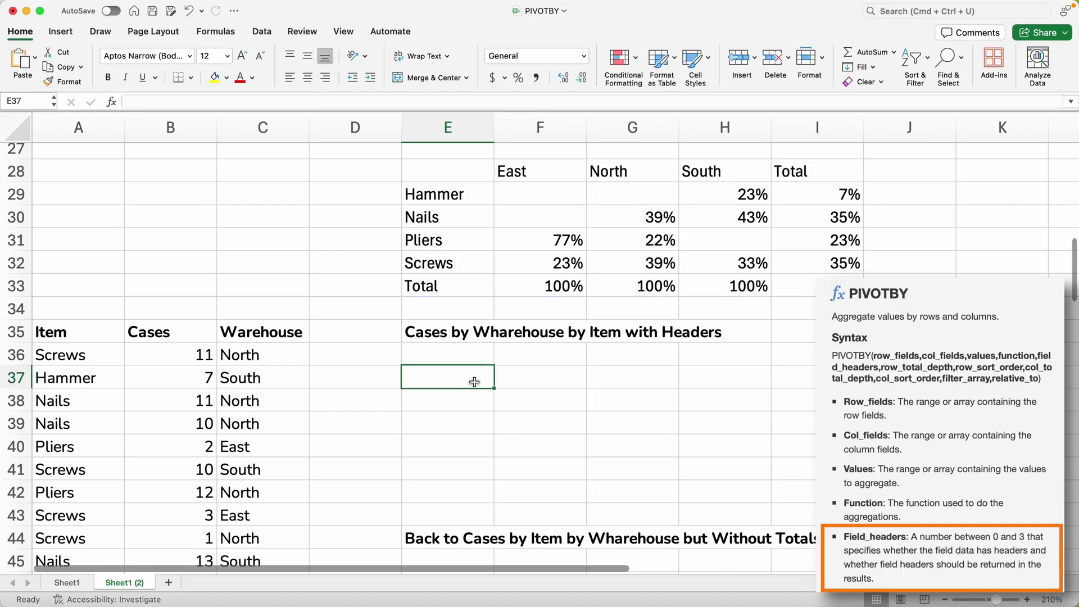
key("super+v")
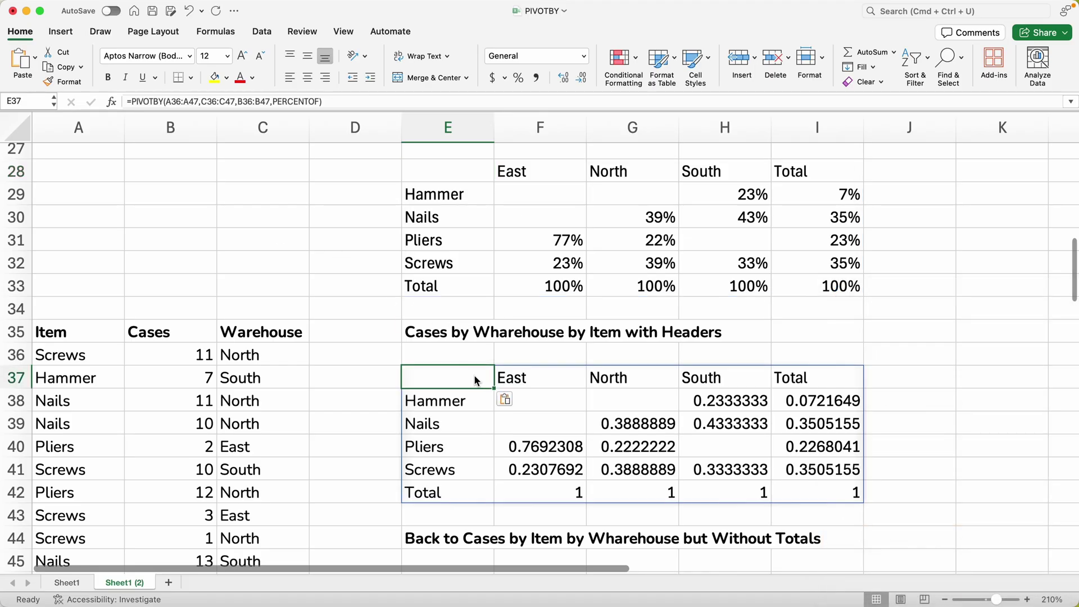
scroll(477, 377, "down", 3)
double_click(476, 241)
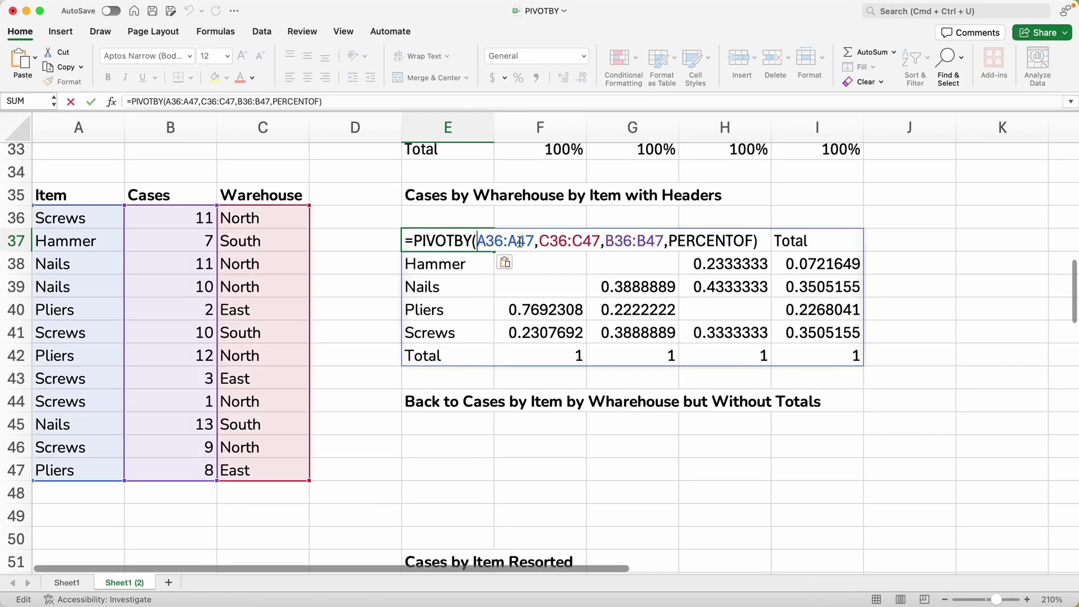
left_click_drag(665, 242, 747, 255)
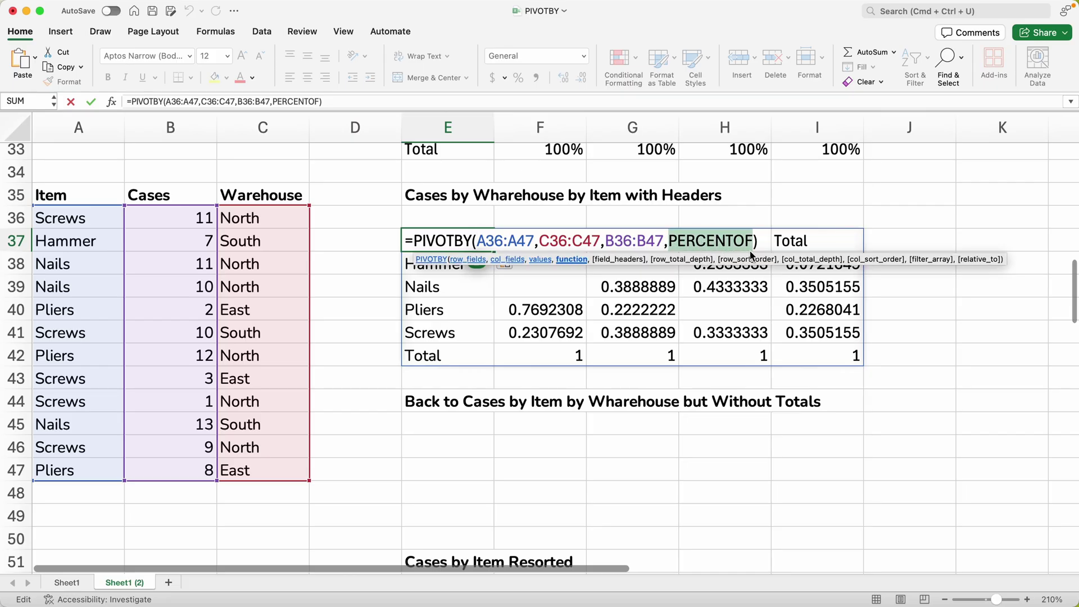
type("SUM")
key("Return")
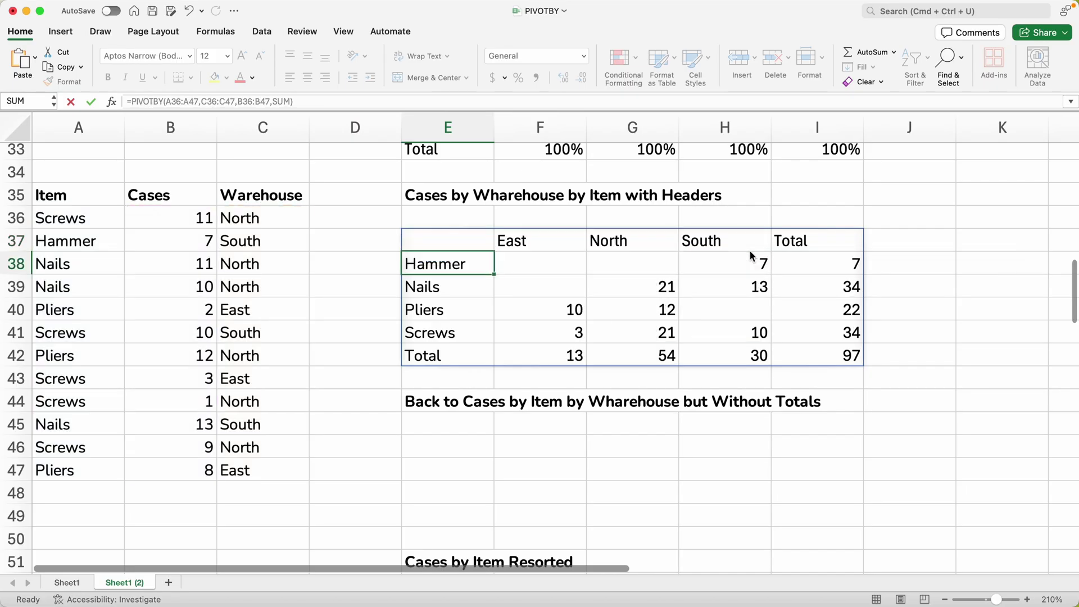
Add field_headers 0, making E37 =PIVOTBY(A36:A47,C36:C47,B36:B47,SUM,0).
double_click(477, 241)
left_click(702, 242)
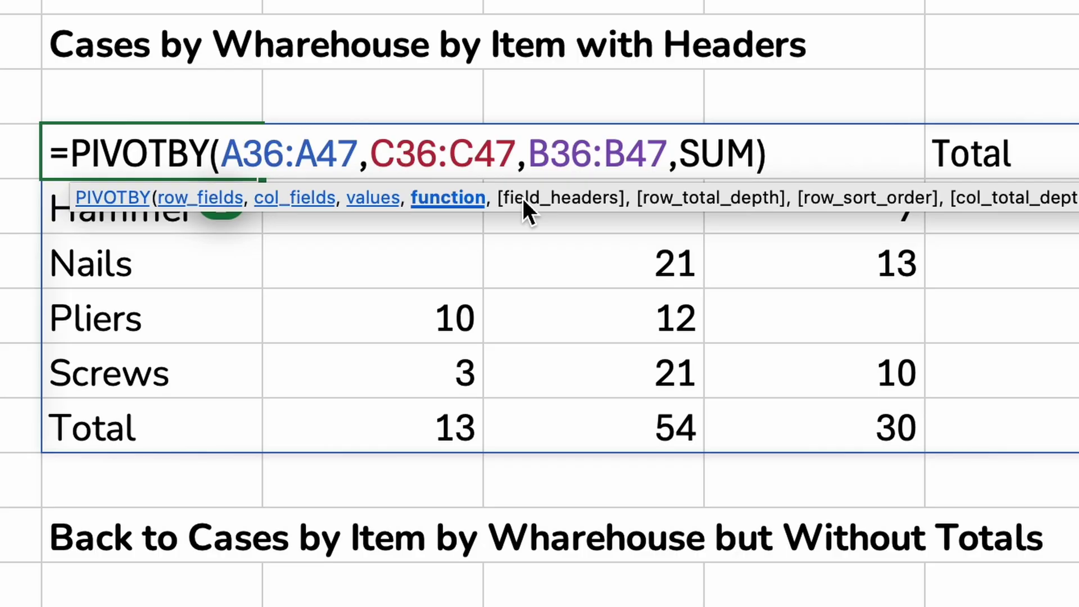
type(",")
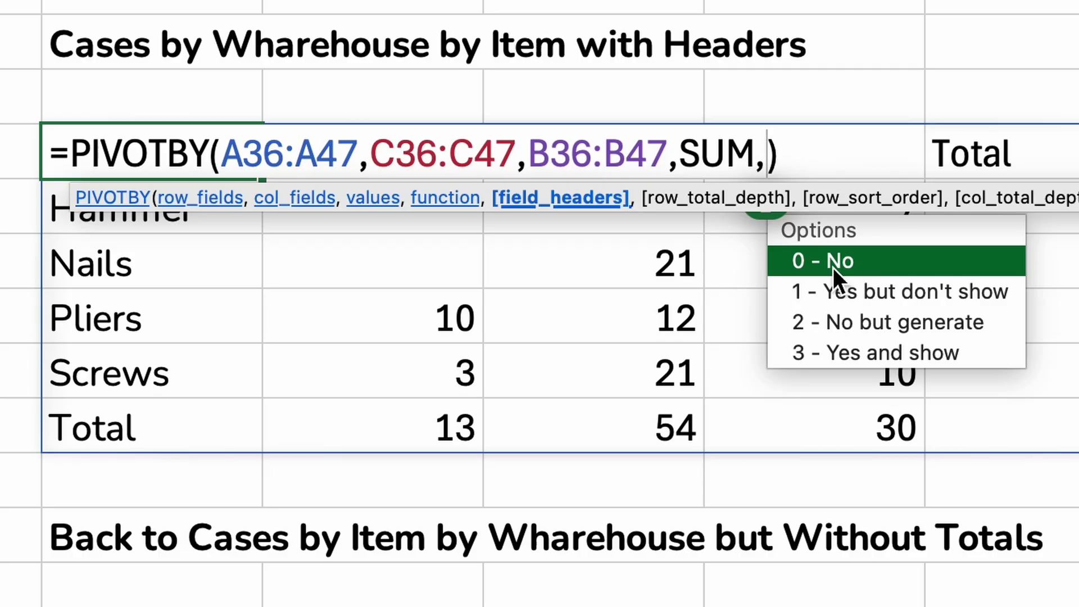
type("0")
key("Return")
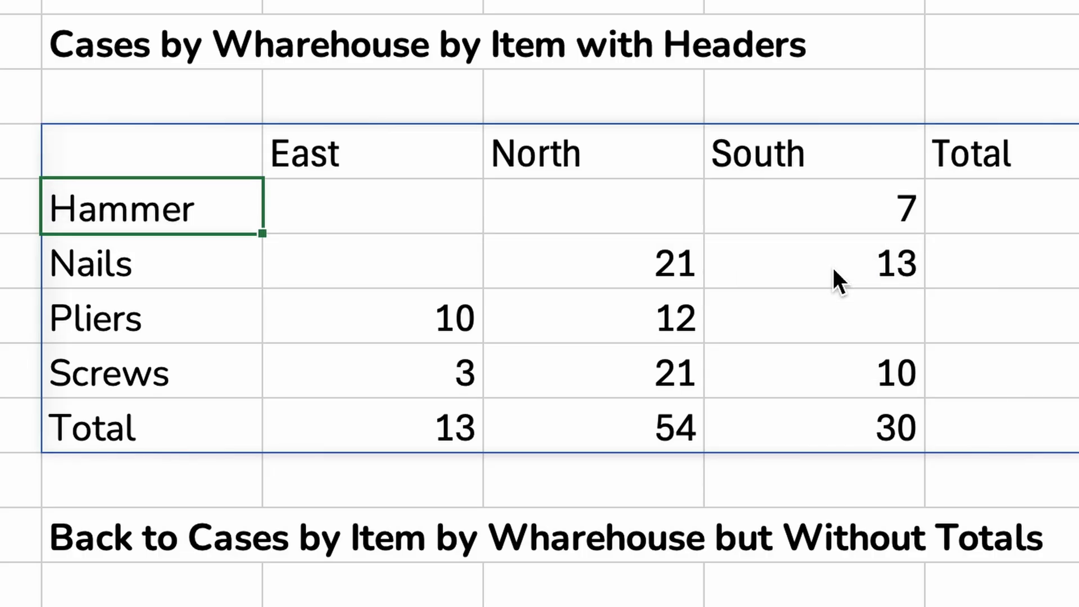
double_click(77, 143)
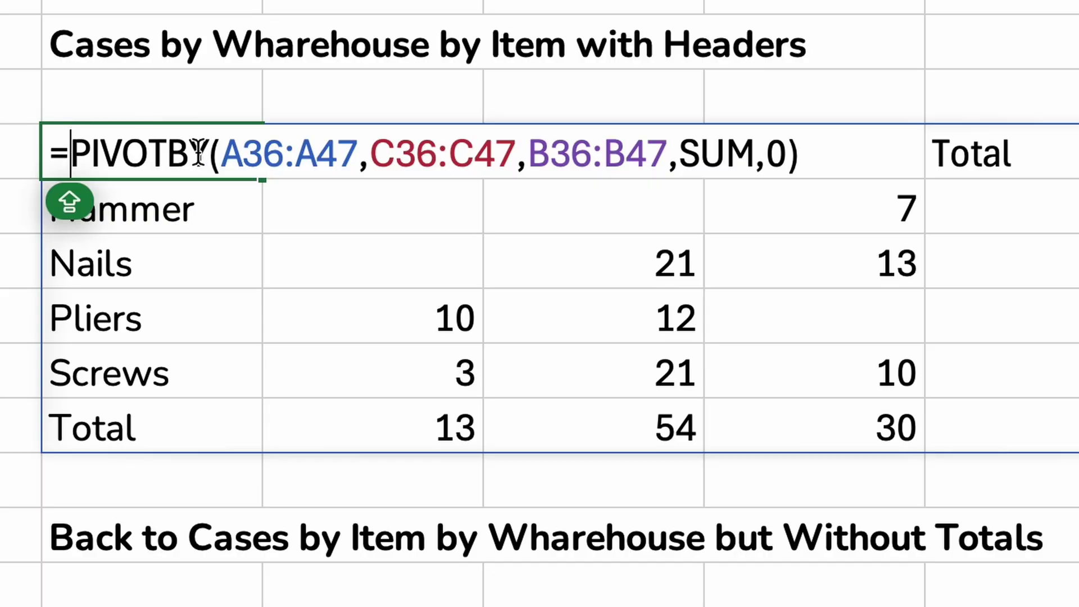
Change E37's PIVOTBY ranges to start at row 35 and set field headers to '3 - Yes and show'.
left_click_drag(258, 154, 274, 155)
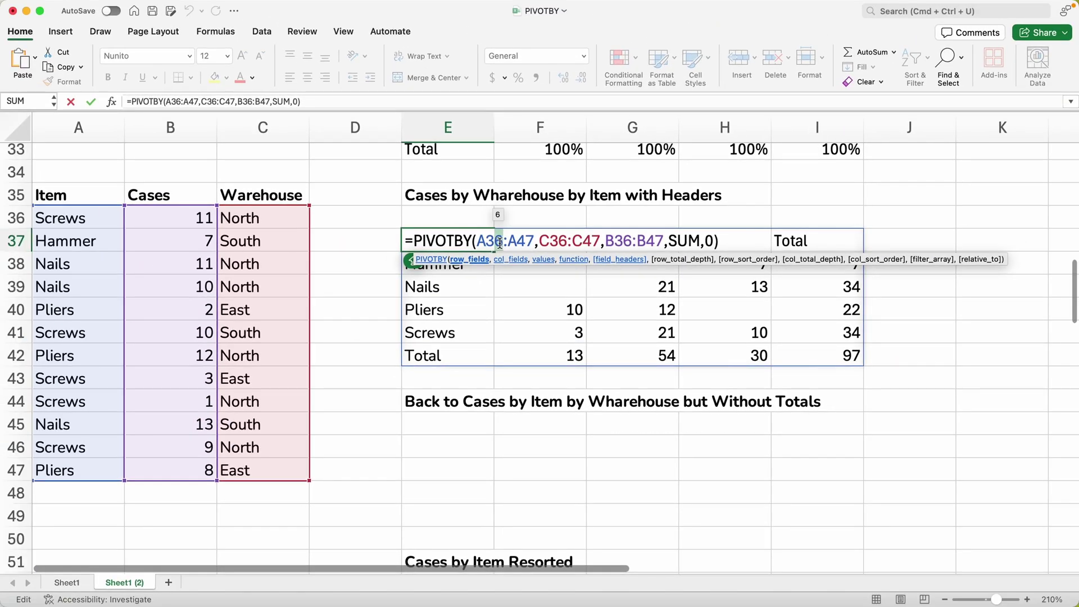
type("5")
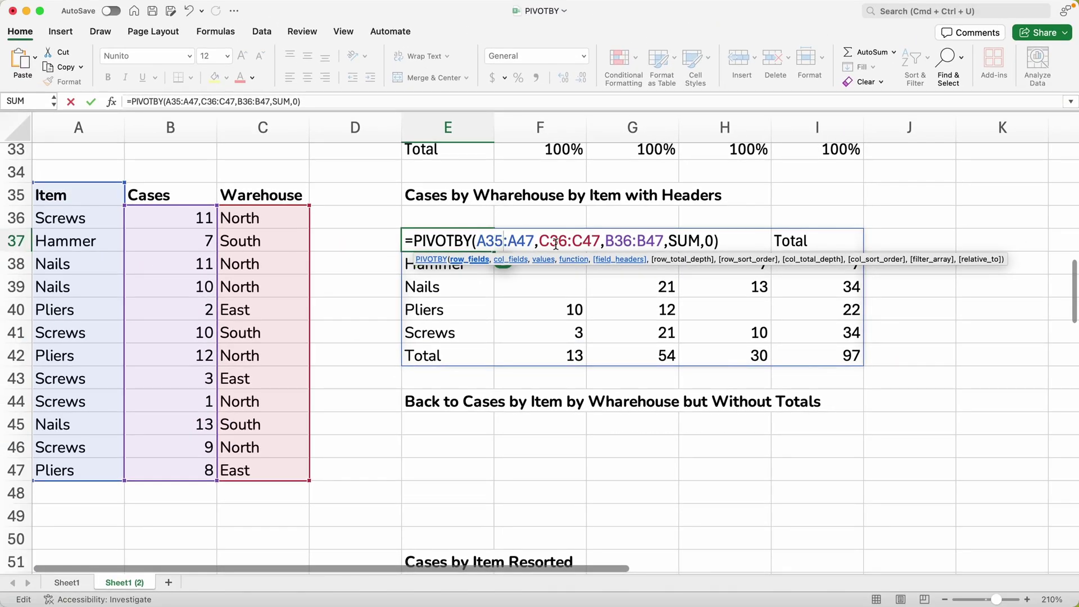
left_click_drag(560, 243, 631, 243)
type("5")
type("5")
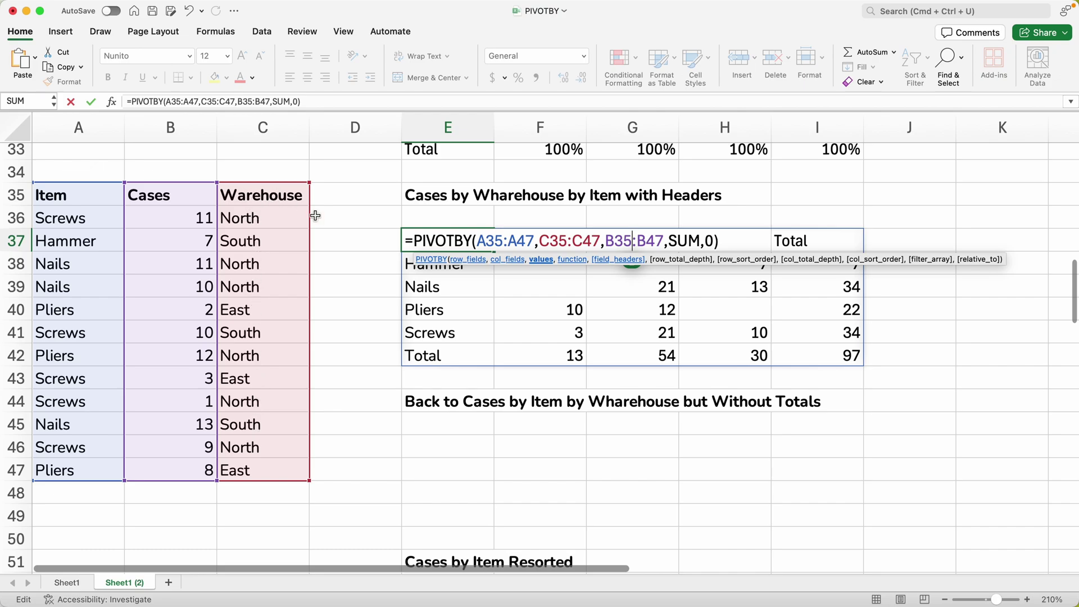
left_click(706, 242)
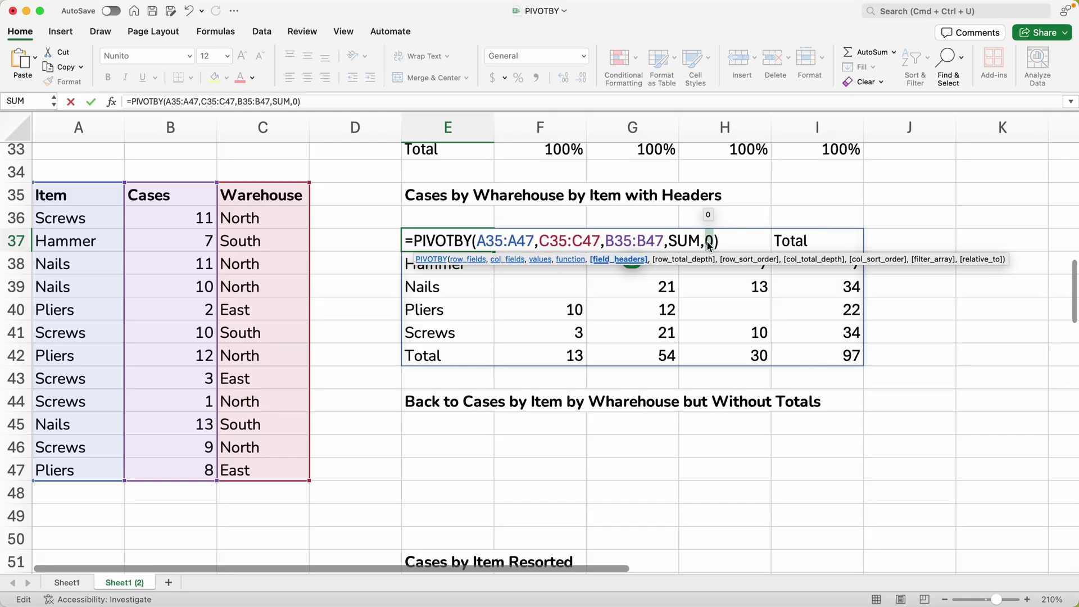
key("Delete")
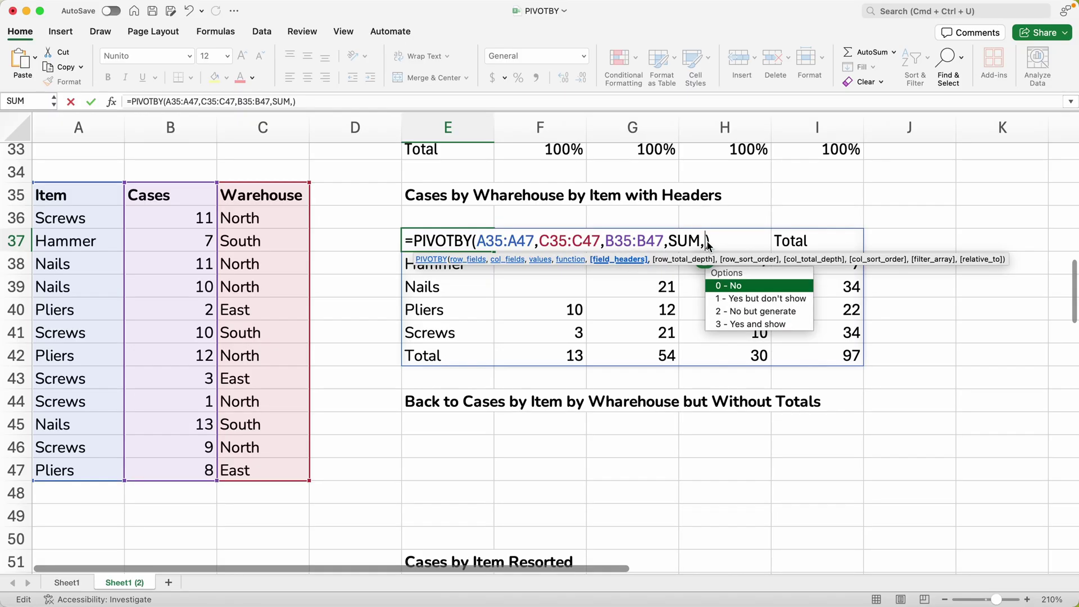
double_click(742, 325)
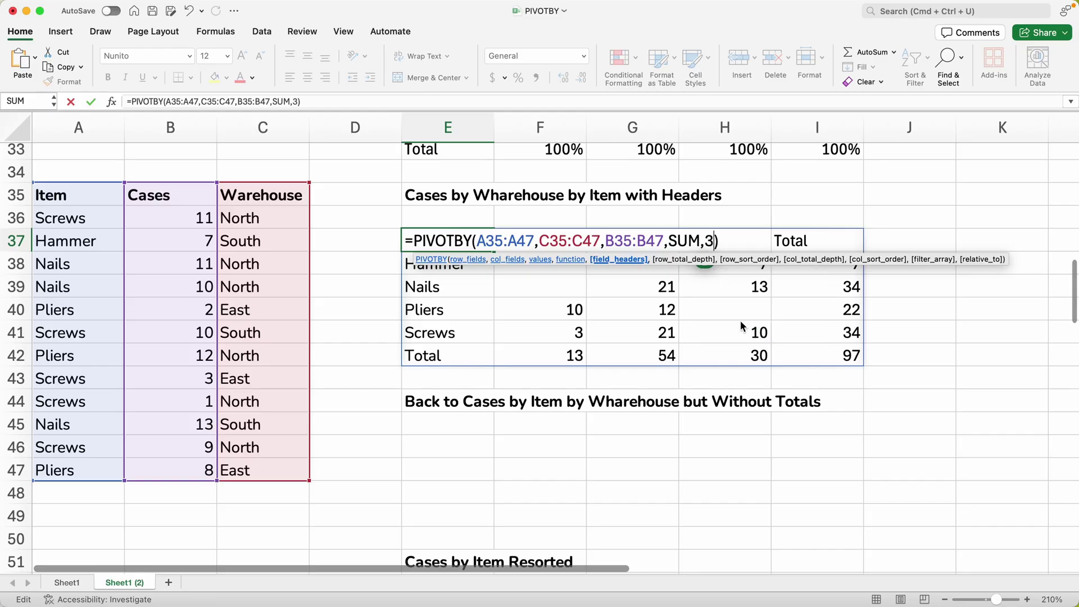
key("Return")
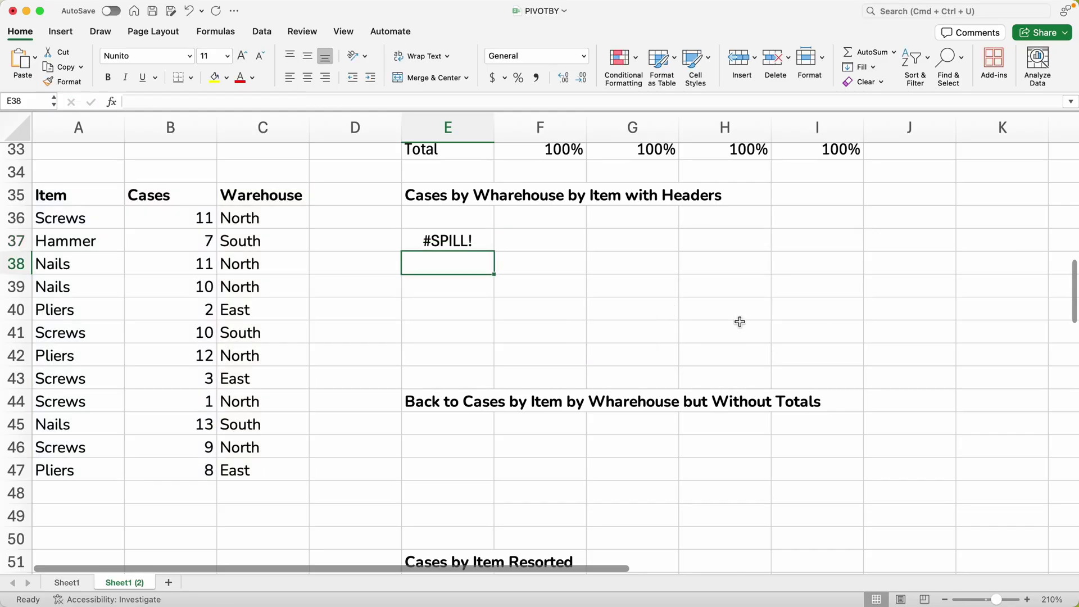
left_click(451, 392)
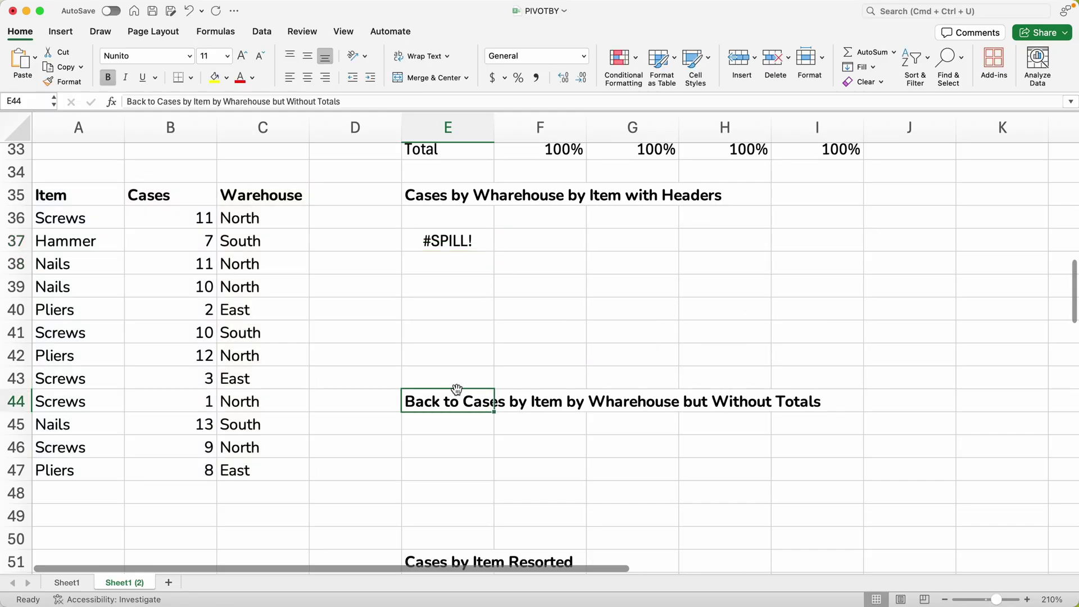
left_click_drag(457, 389, 454, 447)
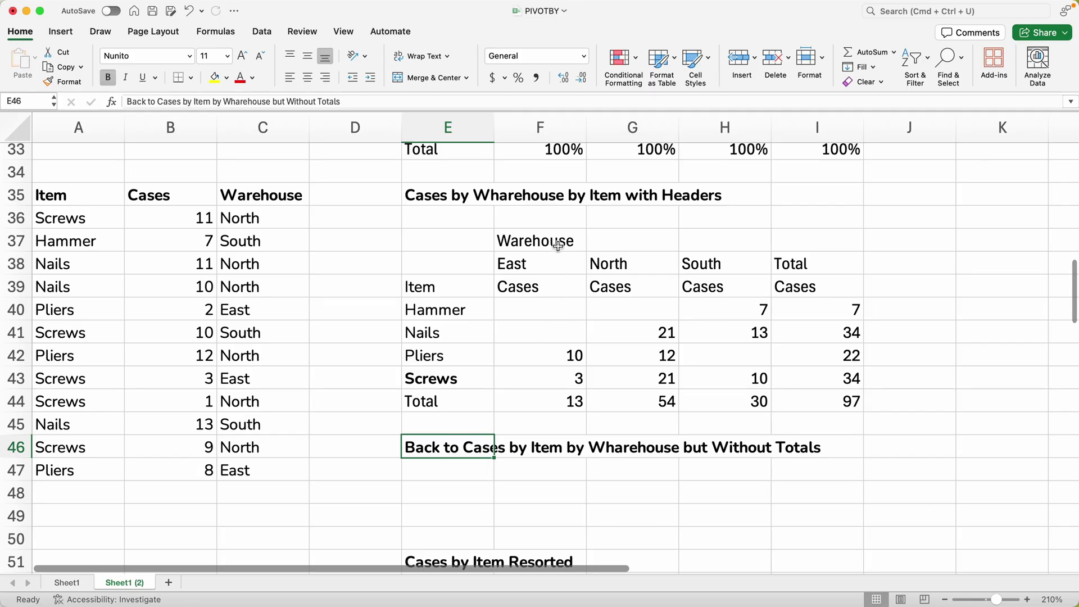
left_click_drag(541, 269, 736, 264)
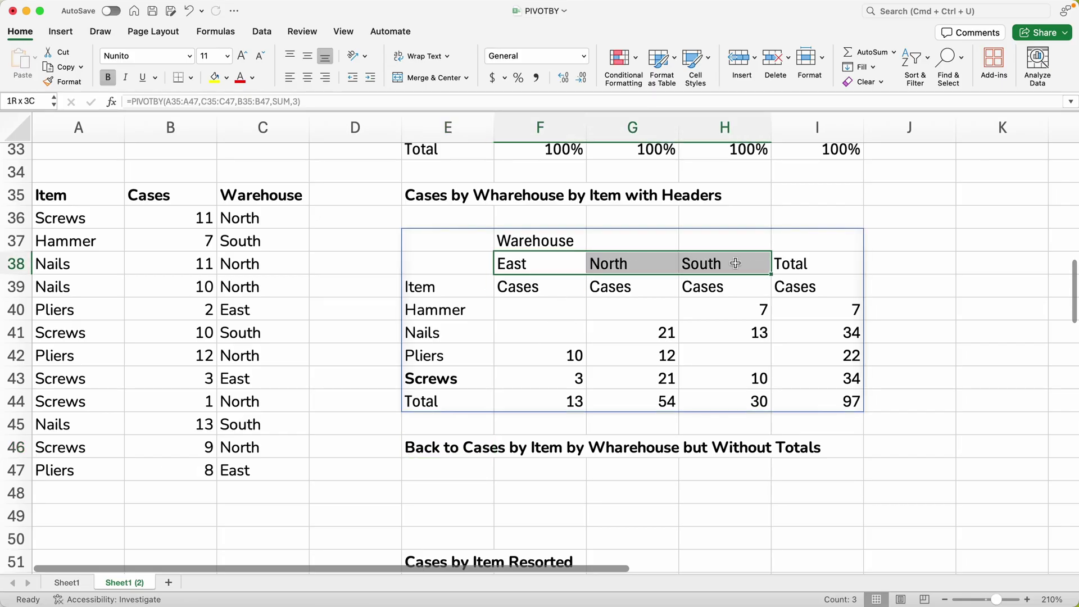
left_click(542, 240)
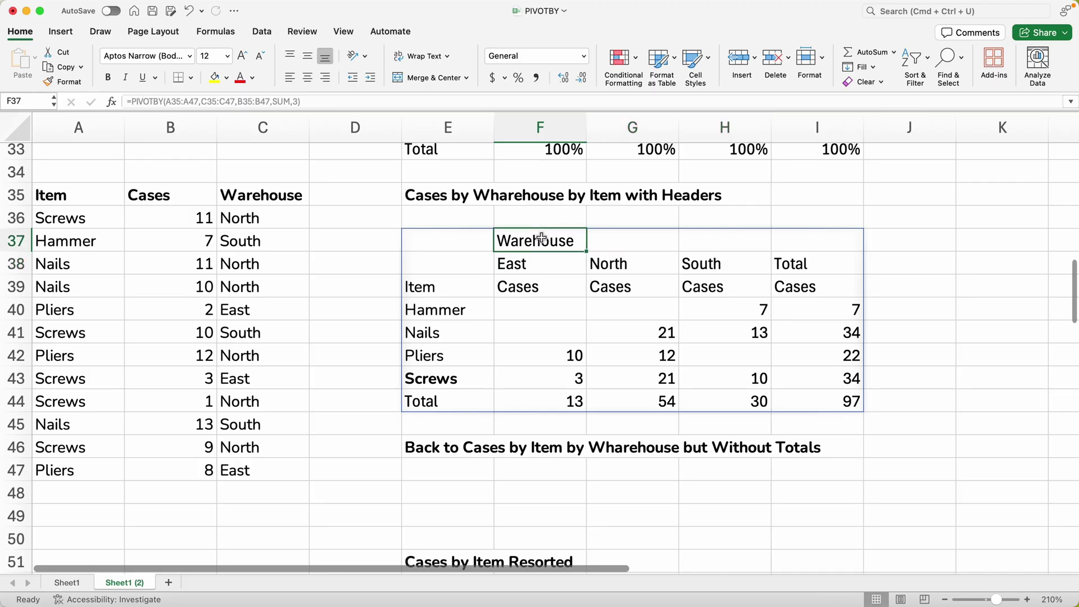
left_click_drag(452, 308, 447, 354)
left_click(447, 294)
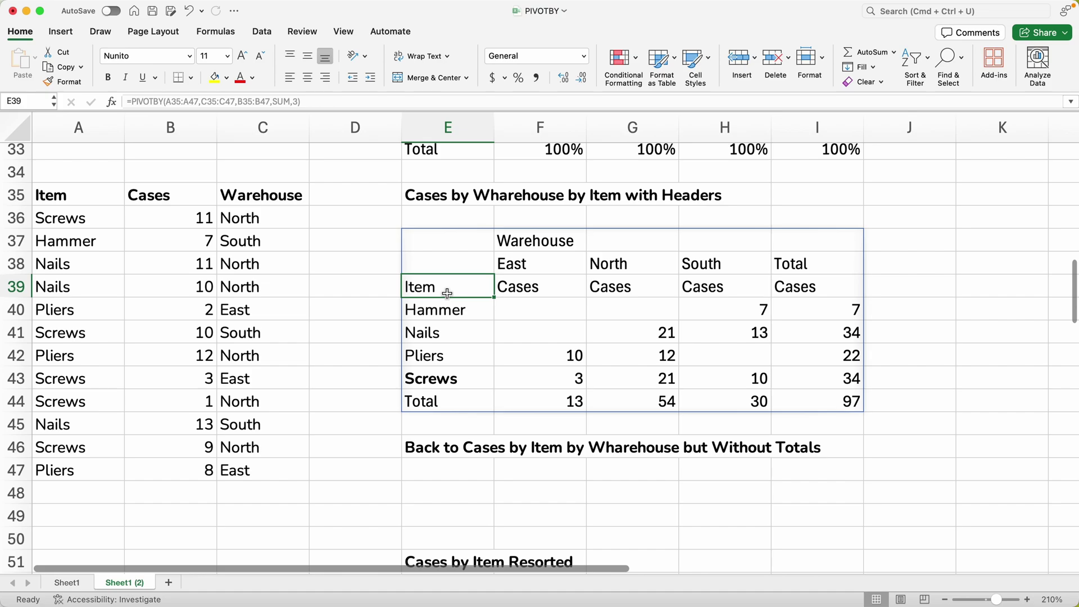
left_click(513, 270)
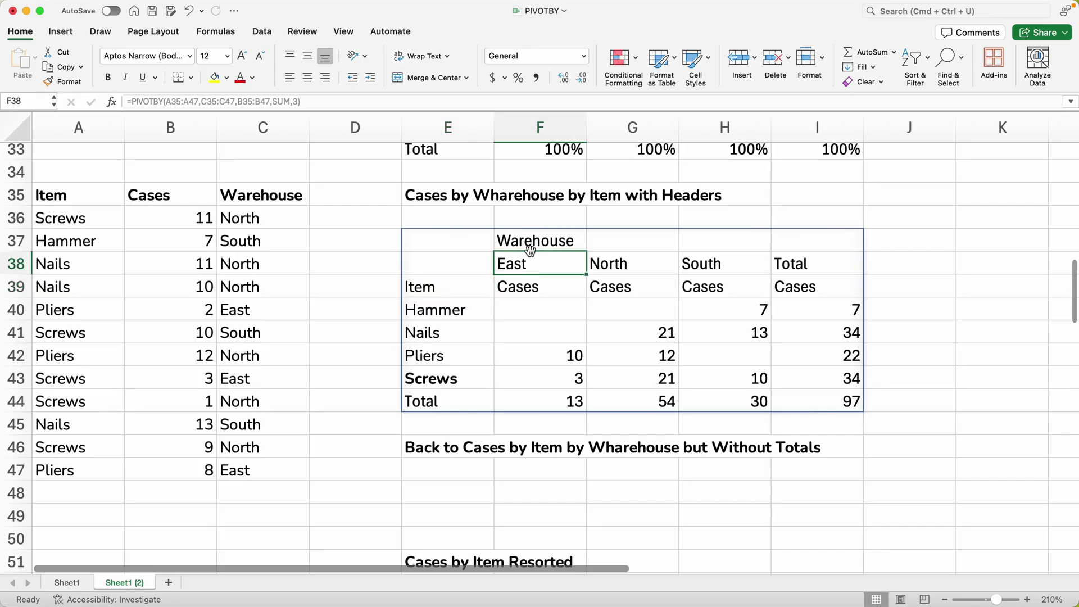
left_click(530, 248)
left_click_drag(516, 264, 690, 263)
left_click(291, 196)
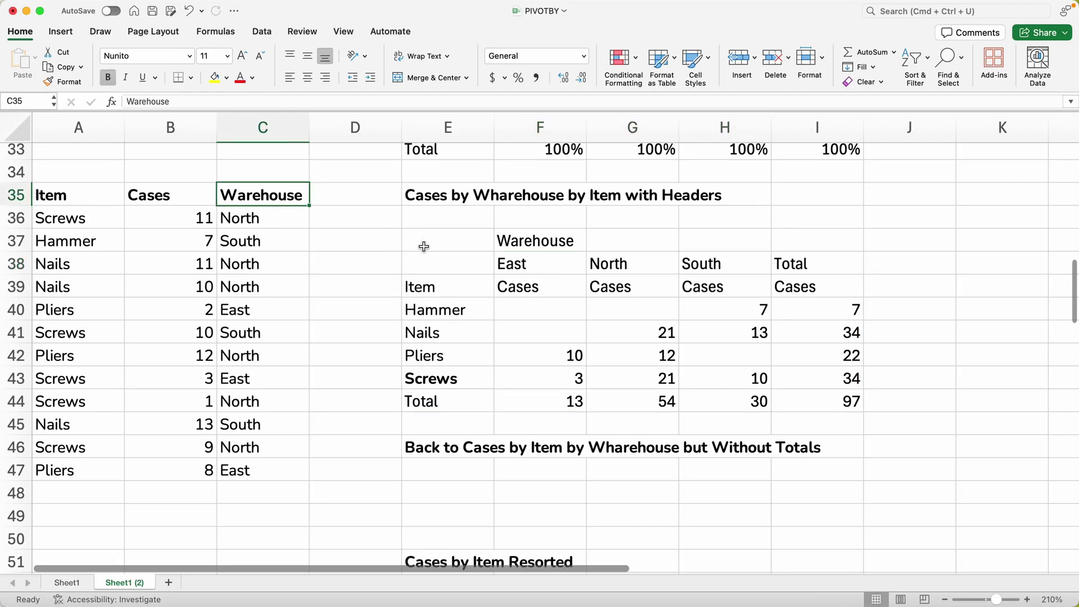
left_click(448, 239)
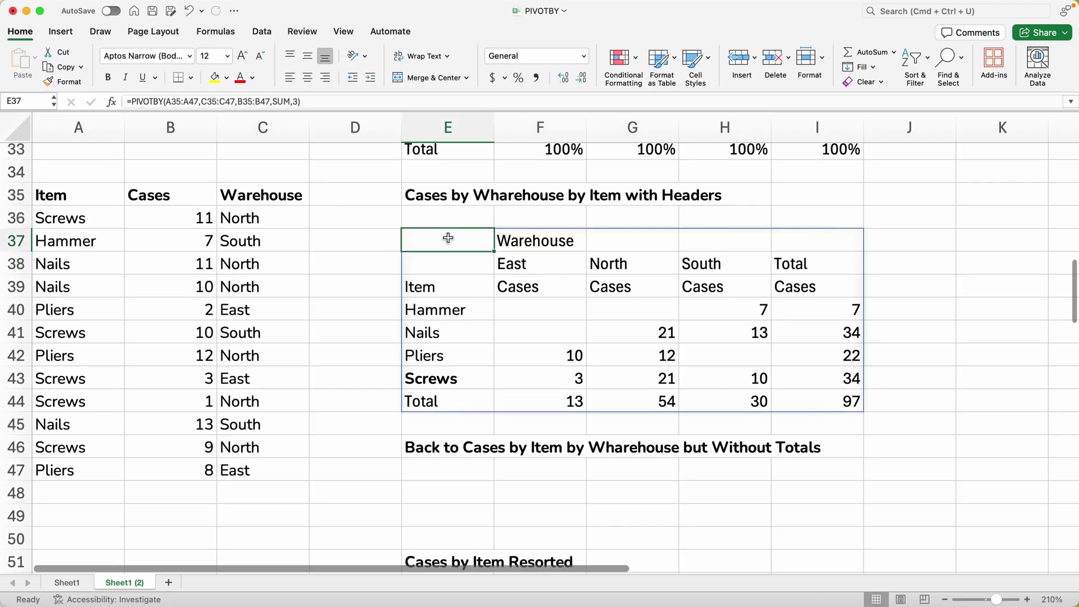
double_click(450, 239)
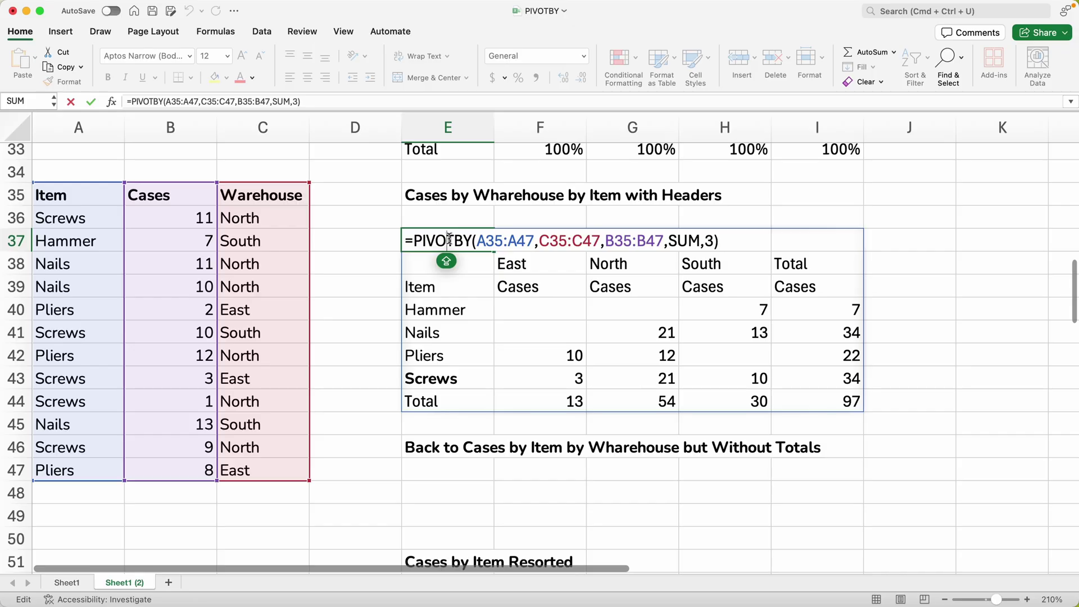
key("Escape")
scroll(450, 242, "down", 8)
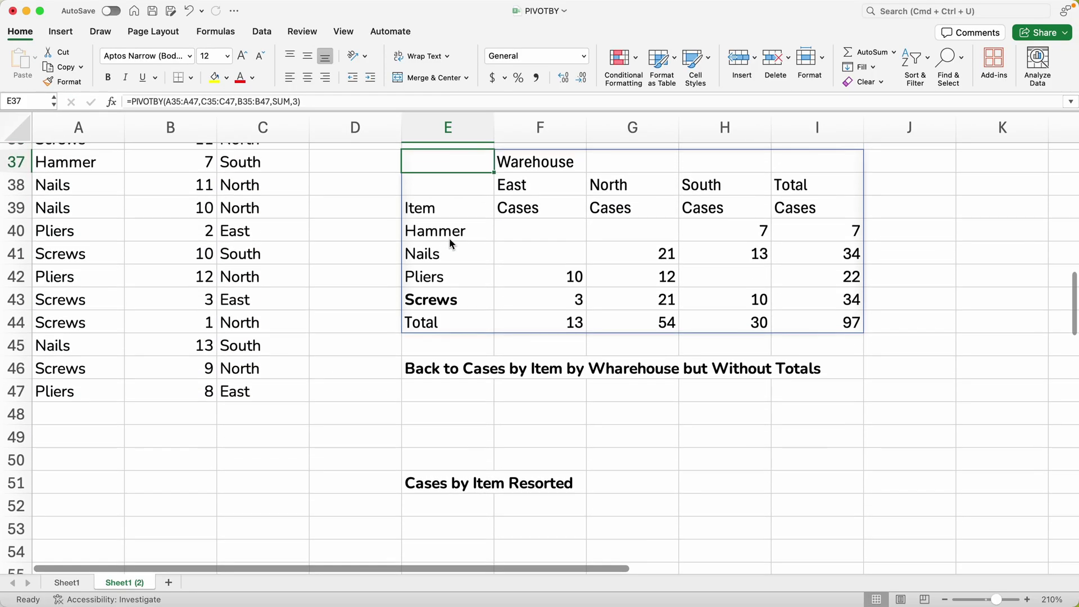
left_click(456, 507)
scroll(456, 506, "up", 7)
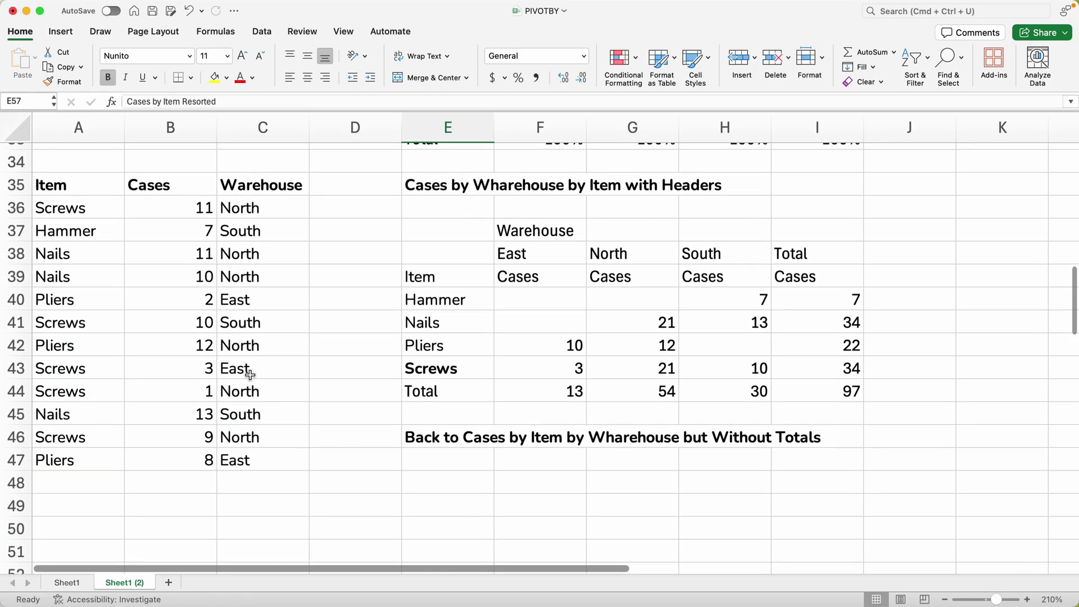
Move the Item/Cases/Warehouse block A35:C47 down so it starts at row 47.
left_click(94, 191)
left_click_drag(138, 228, 251, 454)
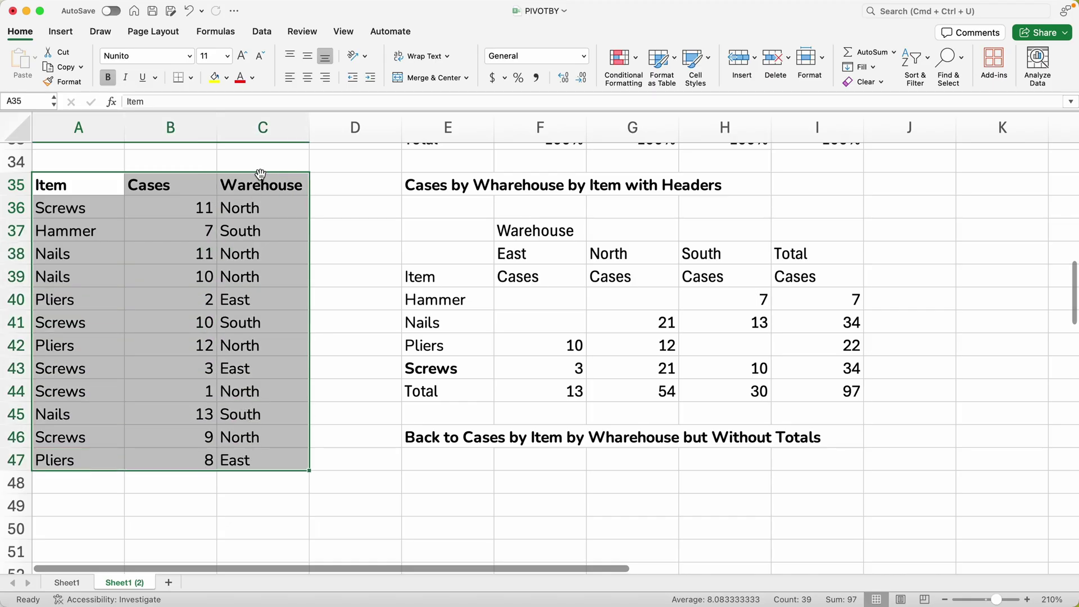
left_click_drag(261, 173, 260, 454)
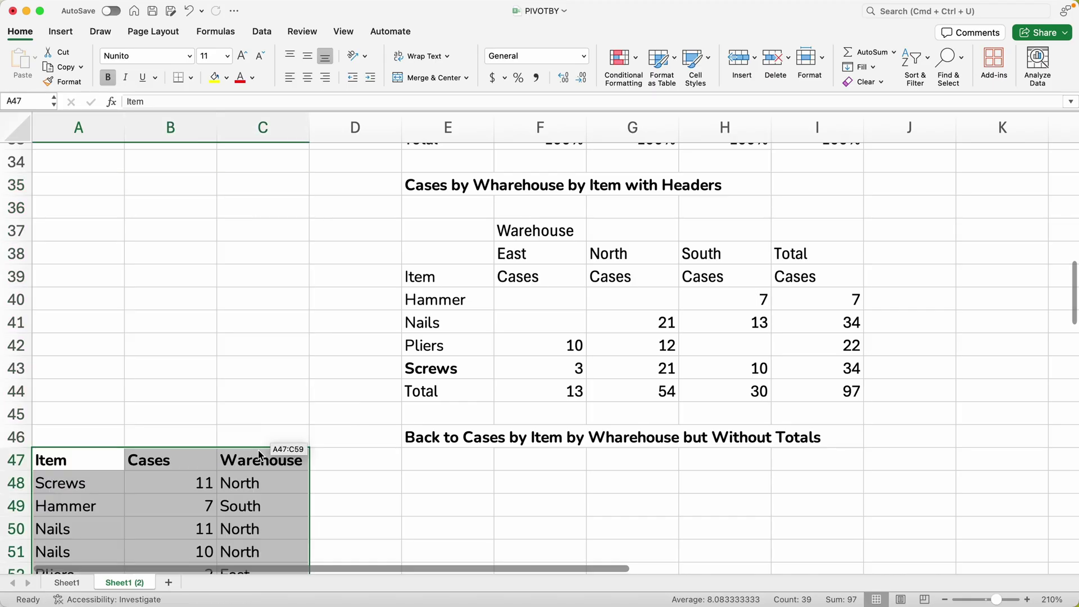
In E48, begin =PIVOTBY with the ranges A48:A59, C48:C59 and B48:B59.
scroll(258, 449, "down", 6)
left_click(448, 230)
type("=PIVOTBY(")
left_click_drag(78, 230, 96, 482)
type(",")
left_click_drag(263, 230, 299, 482)
type(",")
left_click_drag(170, 231, 181, 477)
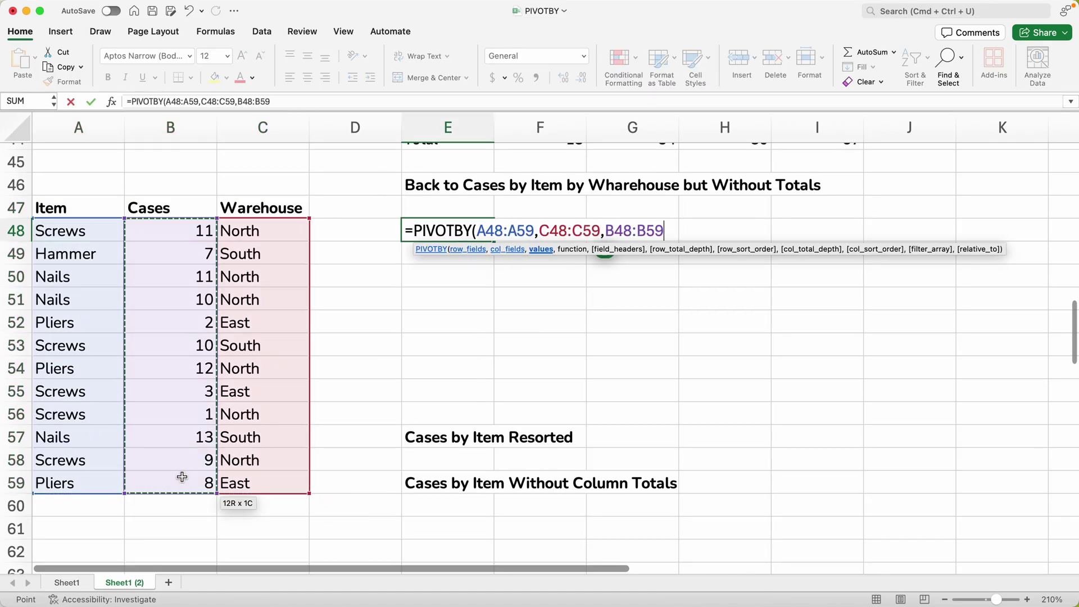
scroll(182, 477, "up", 7)
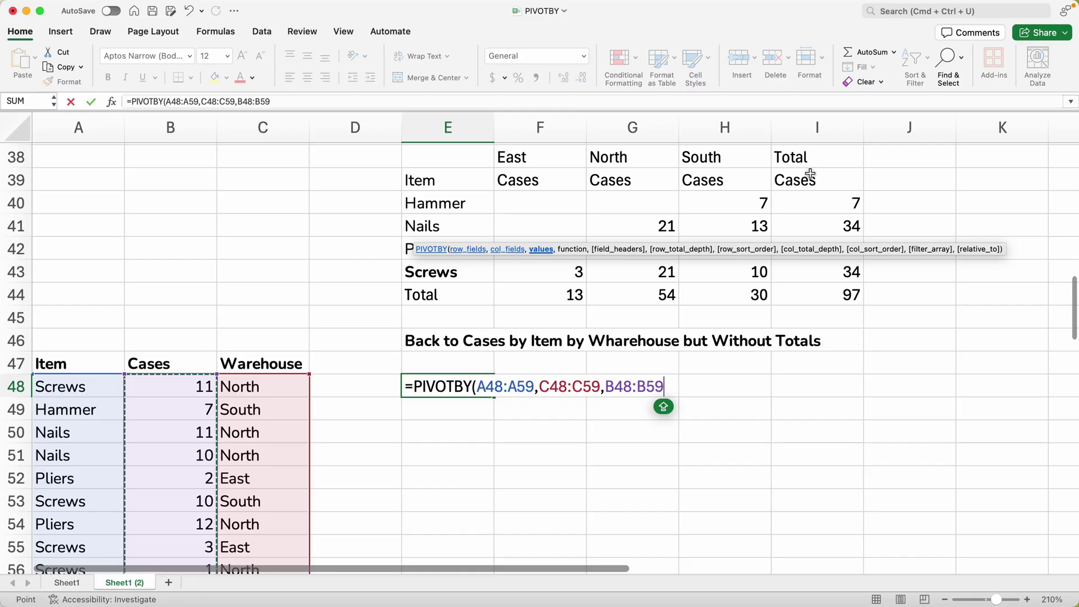
scroll(793, 270, "down", 7)
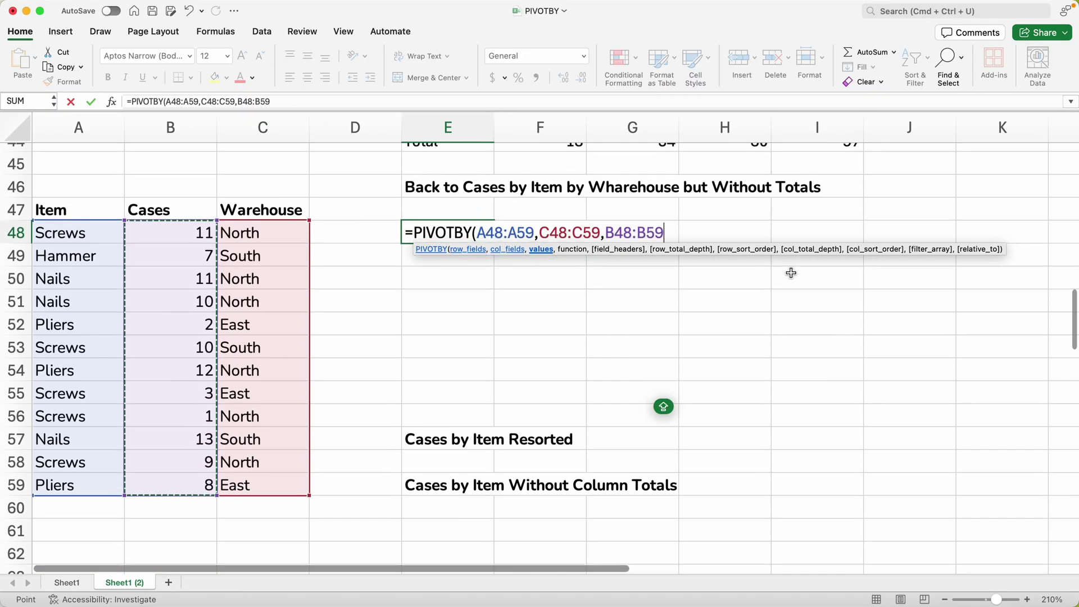
scroll(791, 273, "down", 2)
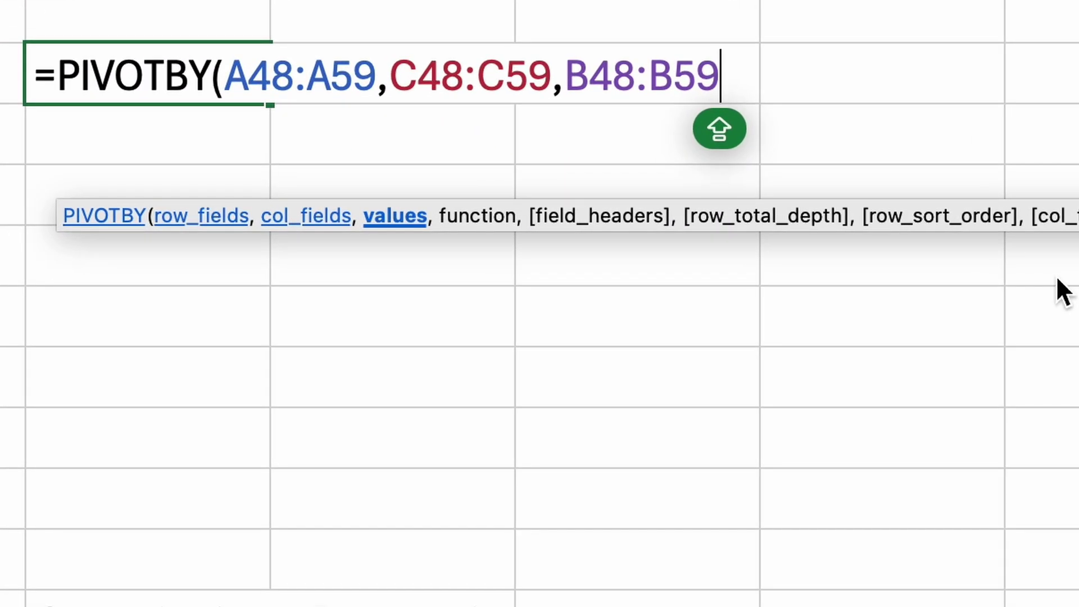
Finish the E48 formula as =PIVOTBY(A48:A59,C48:C59,B48:B59,SUM,,0,,0).
type(",")
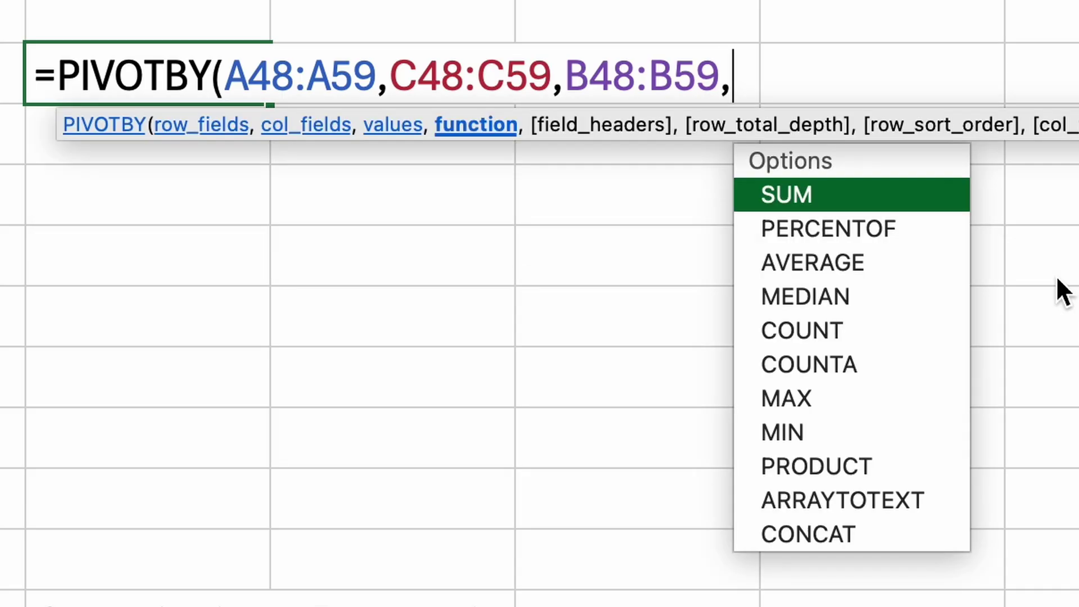
type("SUM")
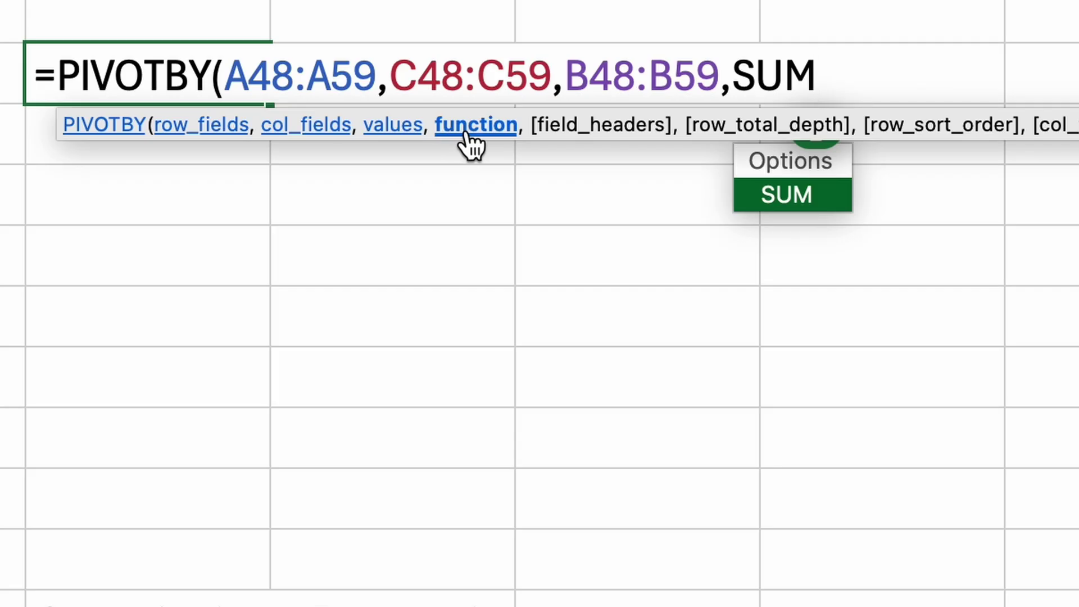
type(",")
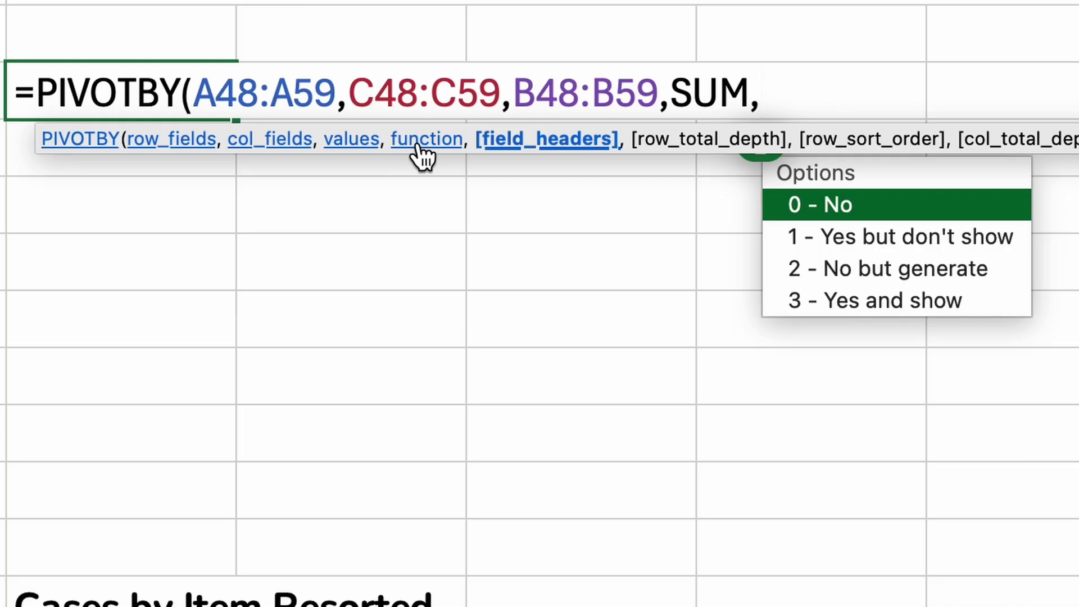
type(",")
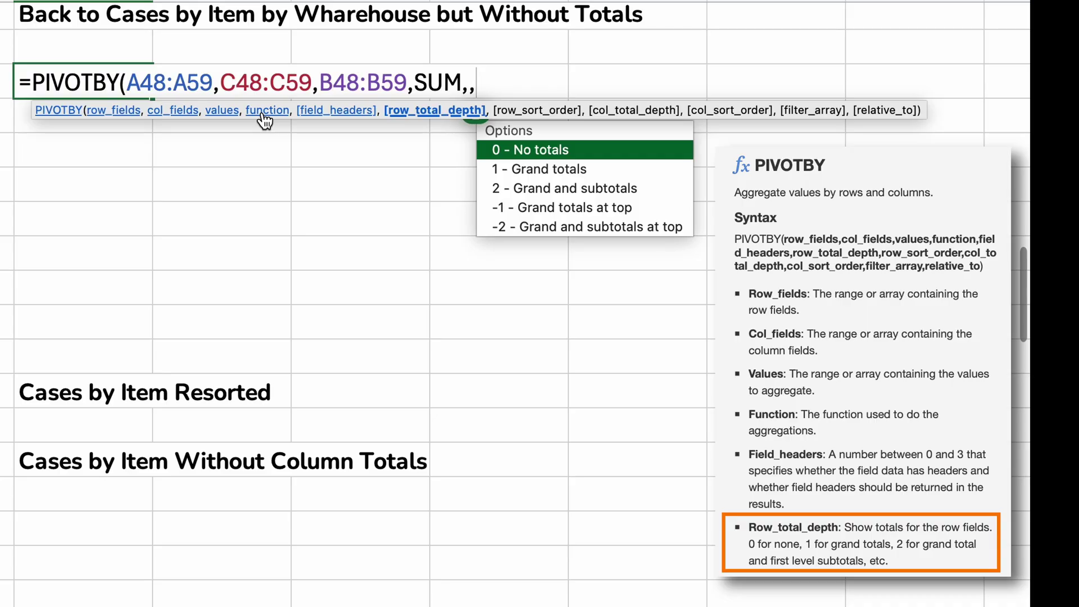
type("0")
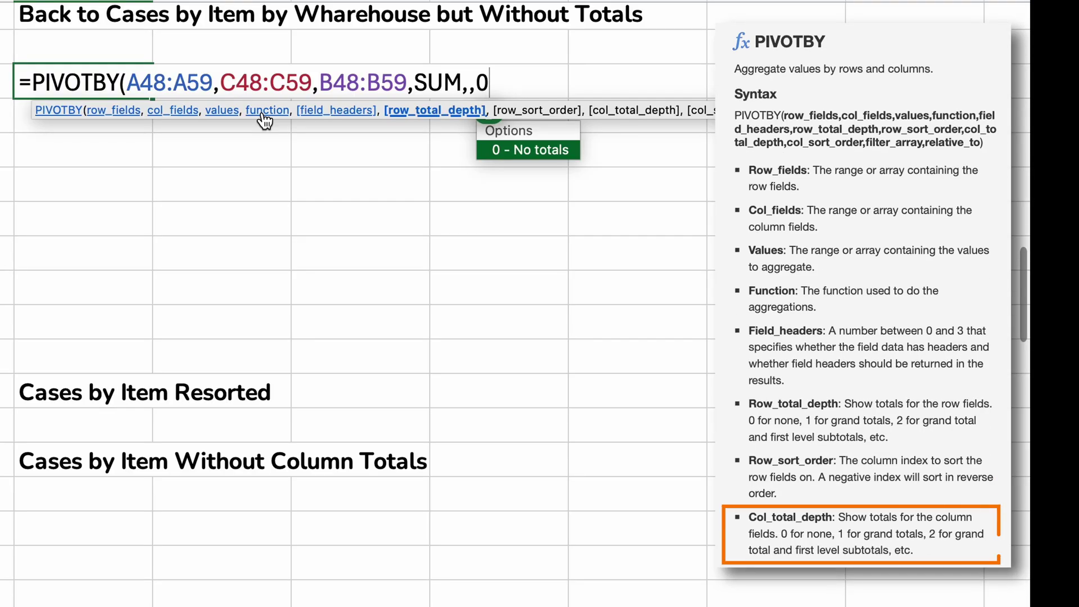
type(",")
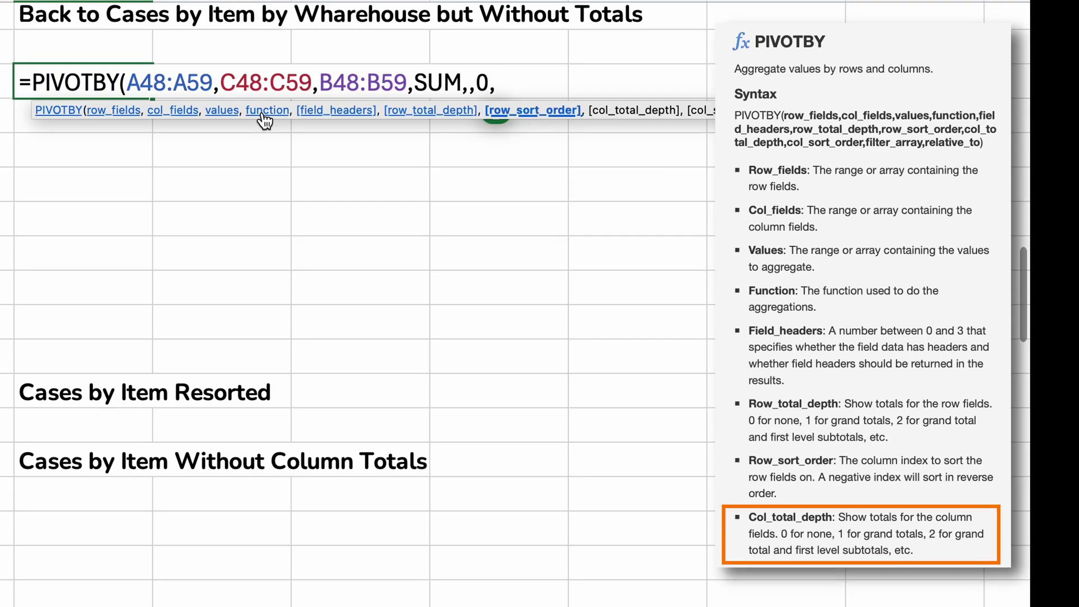
type(",0")
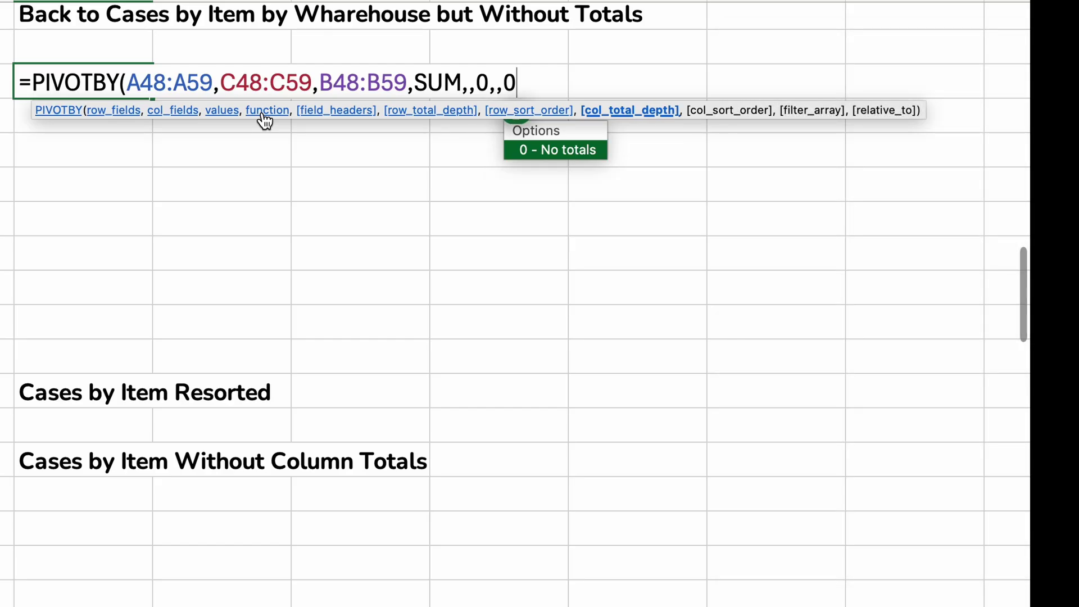
type(")")
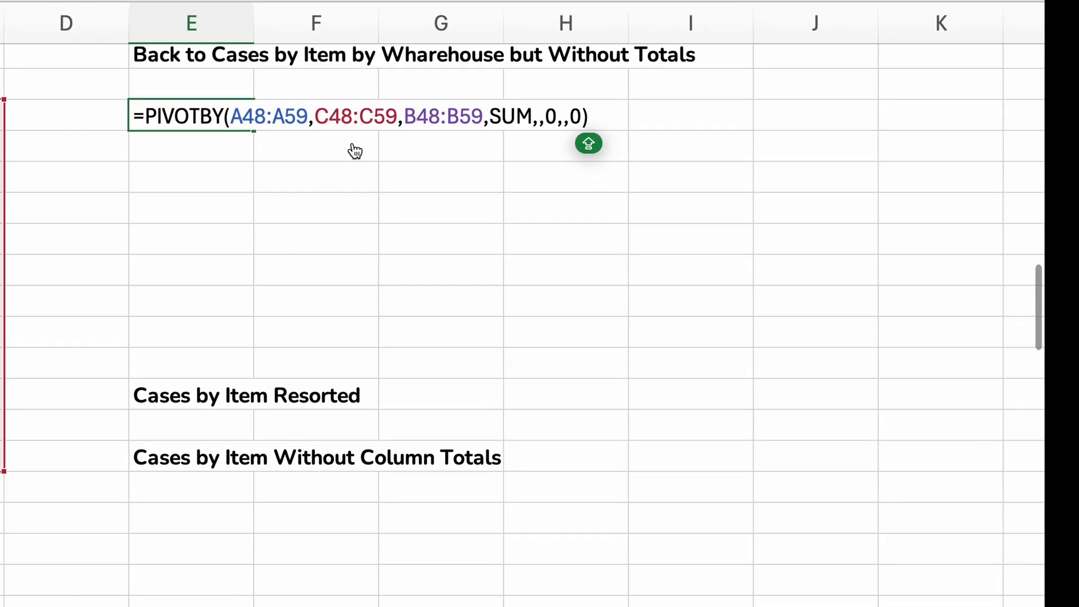
key("Return")
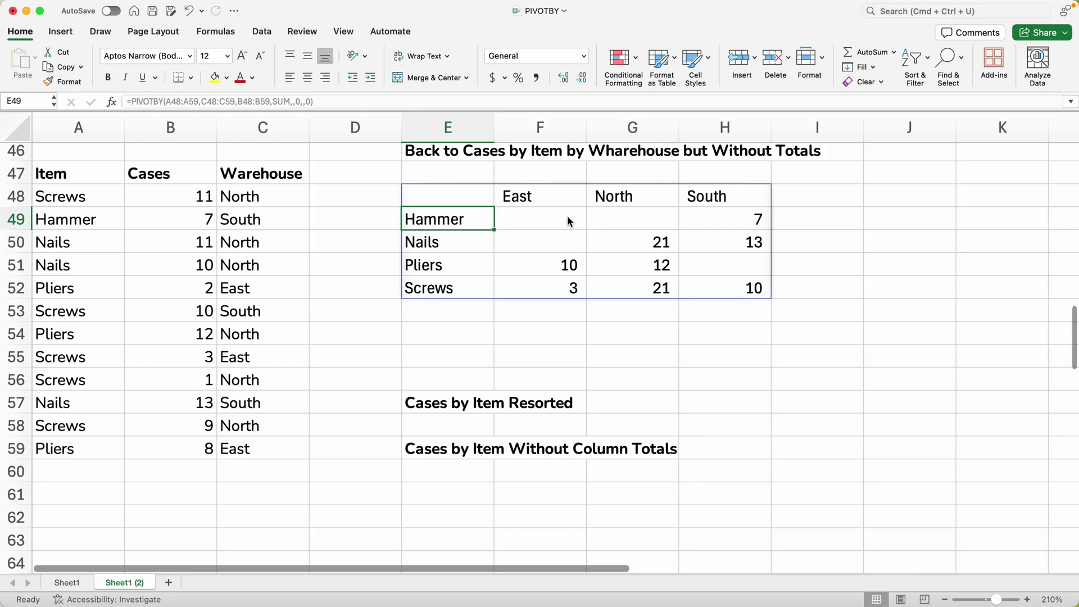
Review the East/North/South headers and item labels, then move the Cases by Item Resorted heading to E54.
left_click_drag(565, 198, 716, 197)
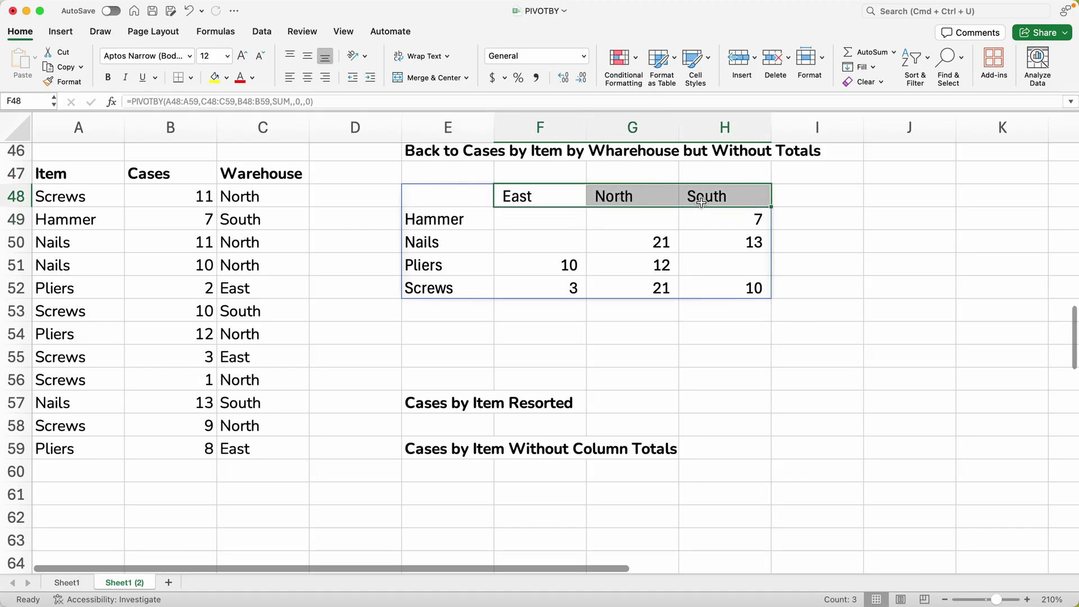
left_click_drag(482, 218, 477, 282)
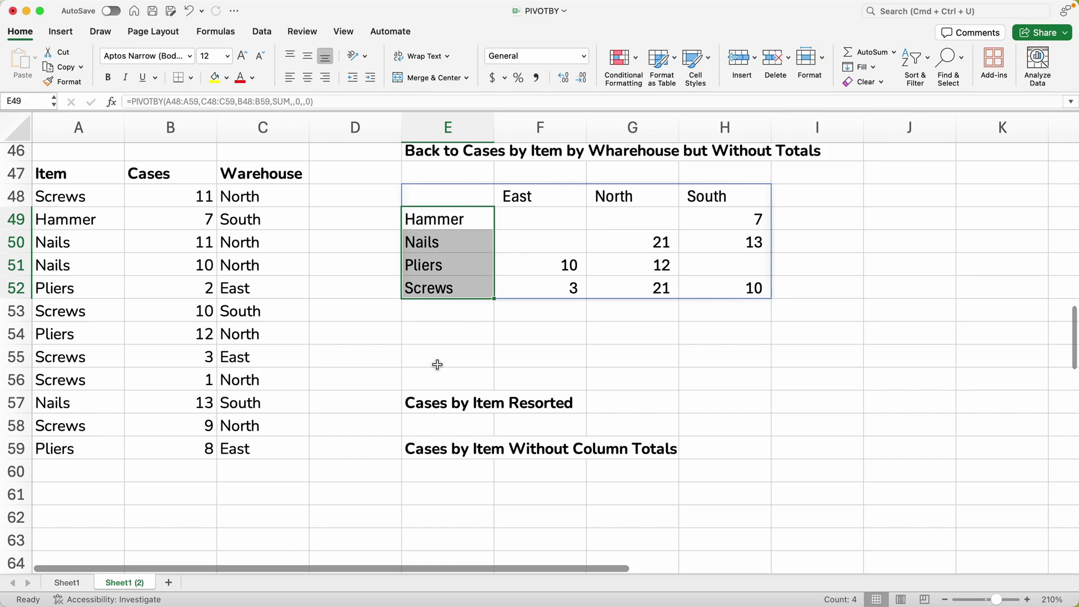
left_click(441, 393)
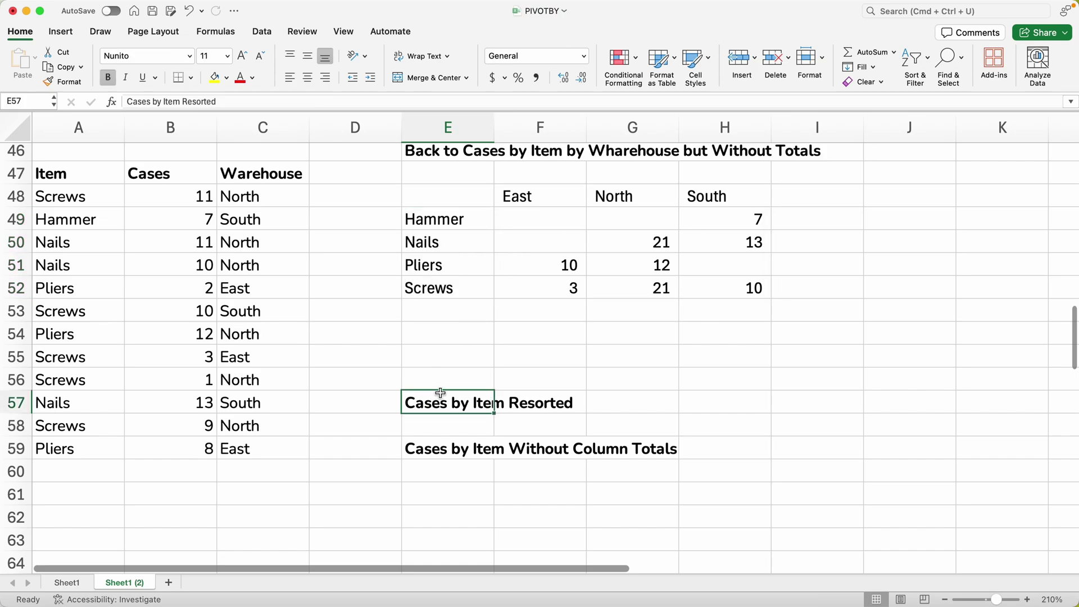
left_click_drag(441, 390, 443, 345)
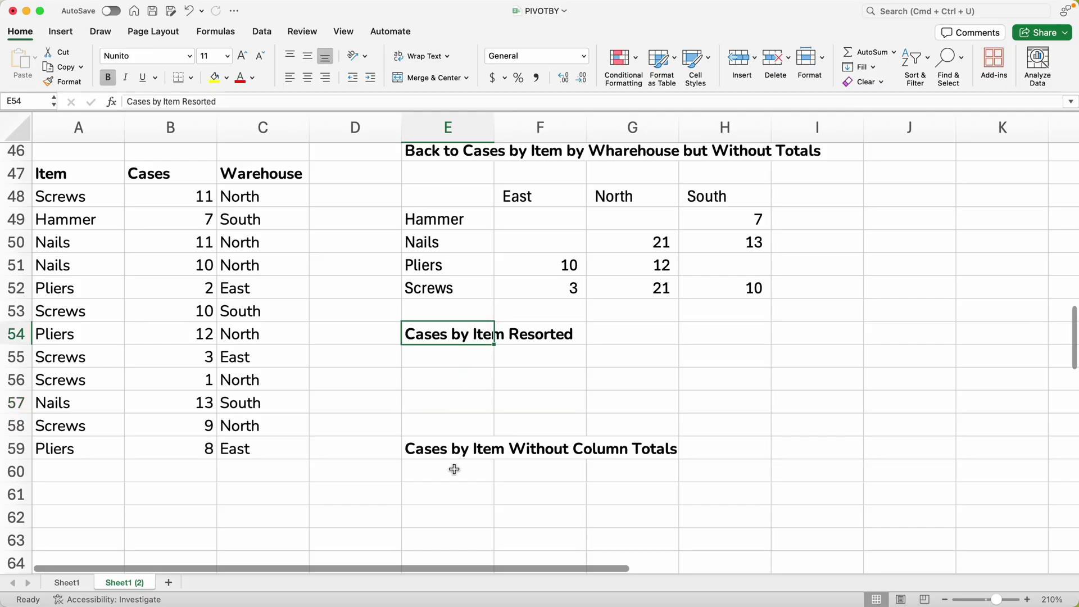
Move the Cases by Item Without Column Totals heading down to E61 and review the Hammer-to-Screws labels.
left_click(460, 447)
left_click_drag(462, 438, 453, 486)
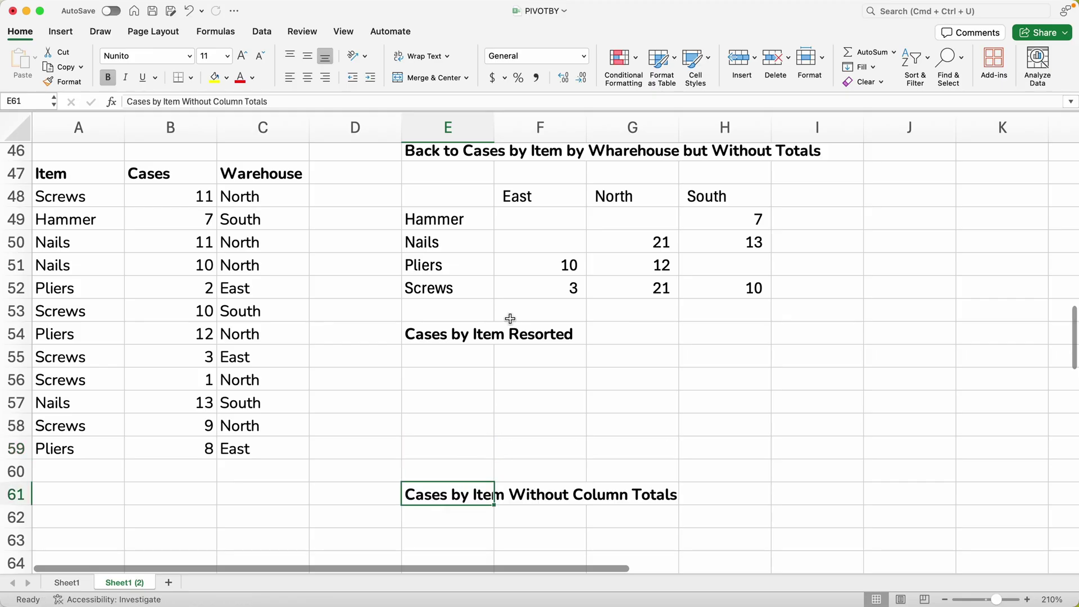
left_click(470, 343)
left_click(479, 219)
left_click_drag(479, 218, 477, 280)
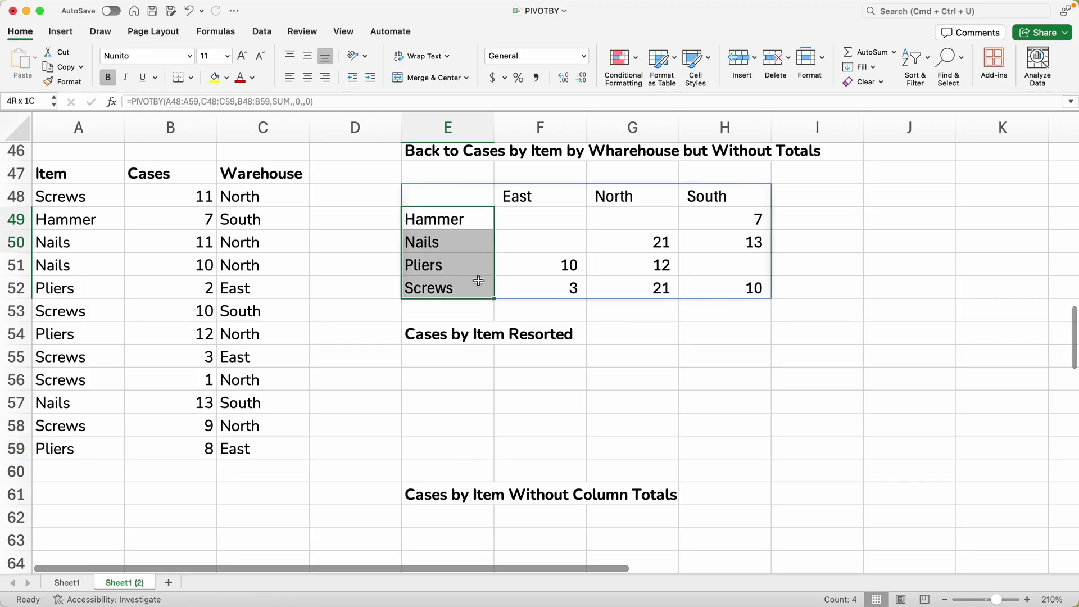
left_click(470, 197)
Copy the E48 PIVOTBY formula into E56.
left_click_drag(317, 101, 124, 93)
key("super+c")
key("F9")
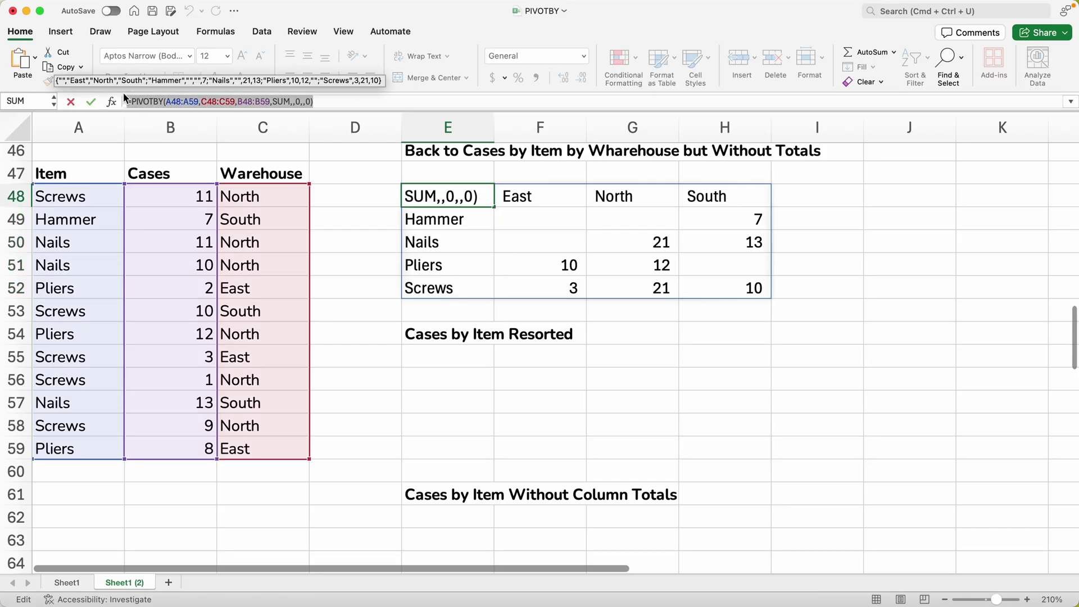
key("Escape")
key("Down")
key("Down")
key("Down")
key("Down")
key("Down")
key("Down")
key("Down")
key("Down")
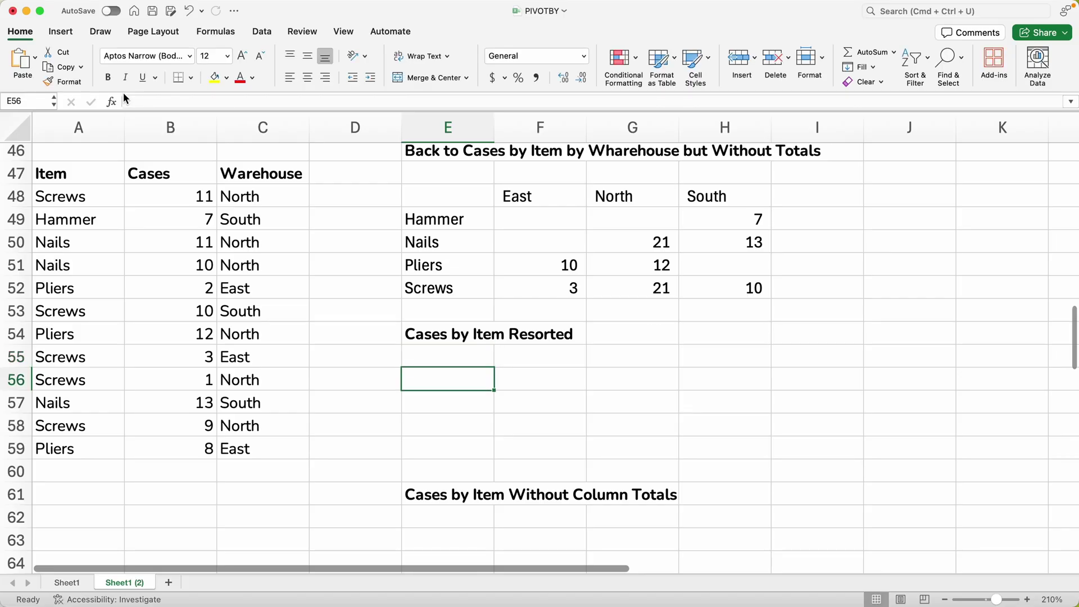
key("super+v")
Set E56's row sort order argument to -1 so items list Screws, Pliers, Nails, Hammer.
key("shift+F3")
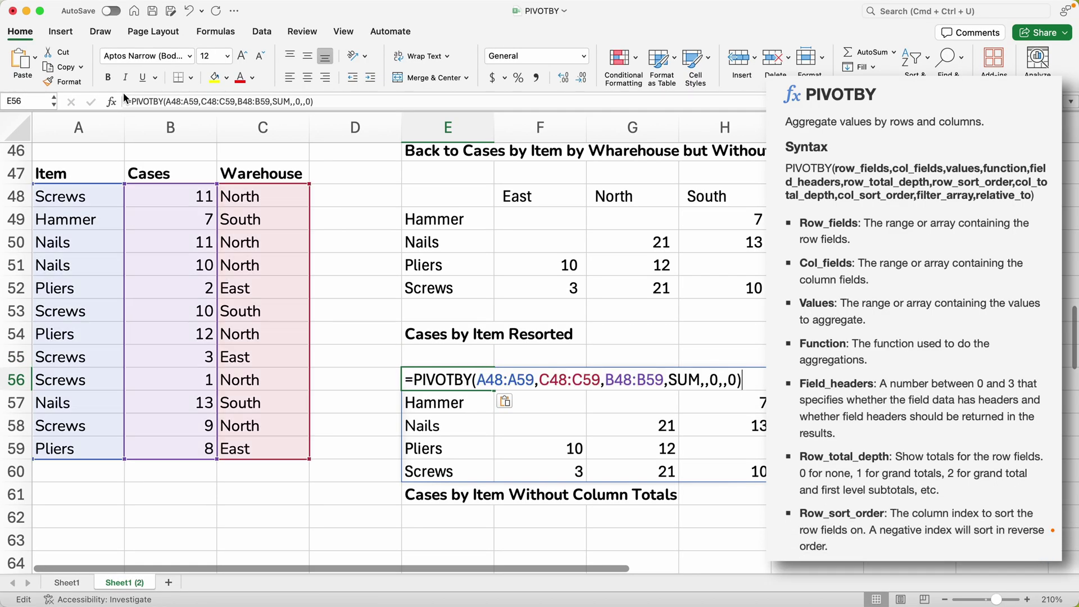
key("Left")
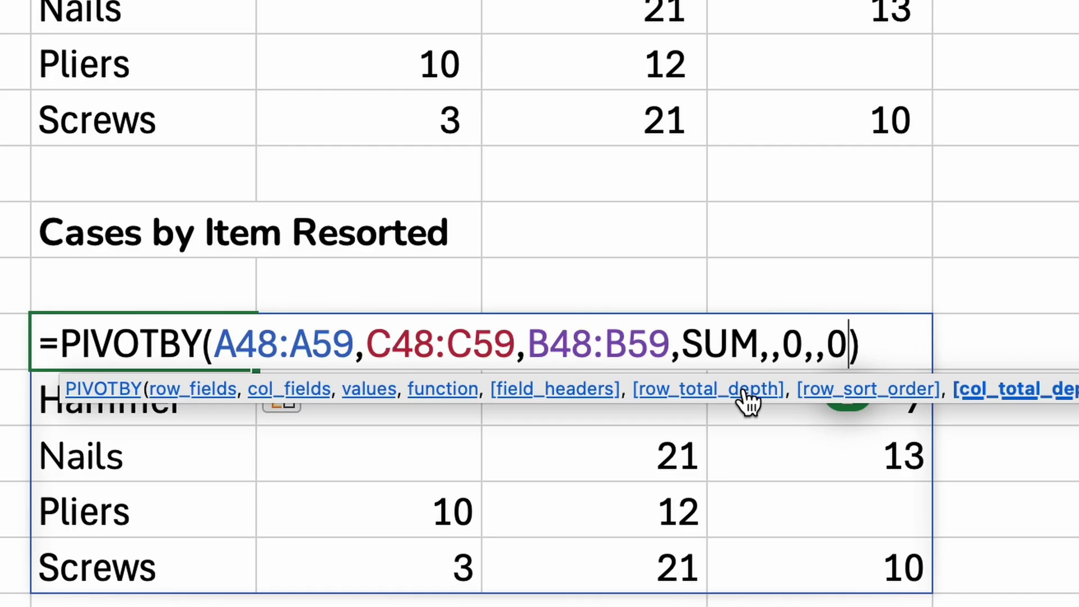
key("Left")
key("Left")
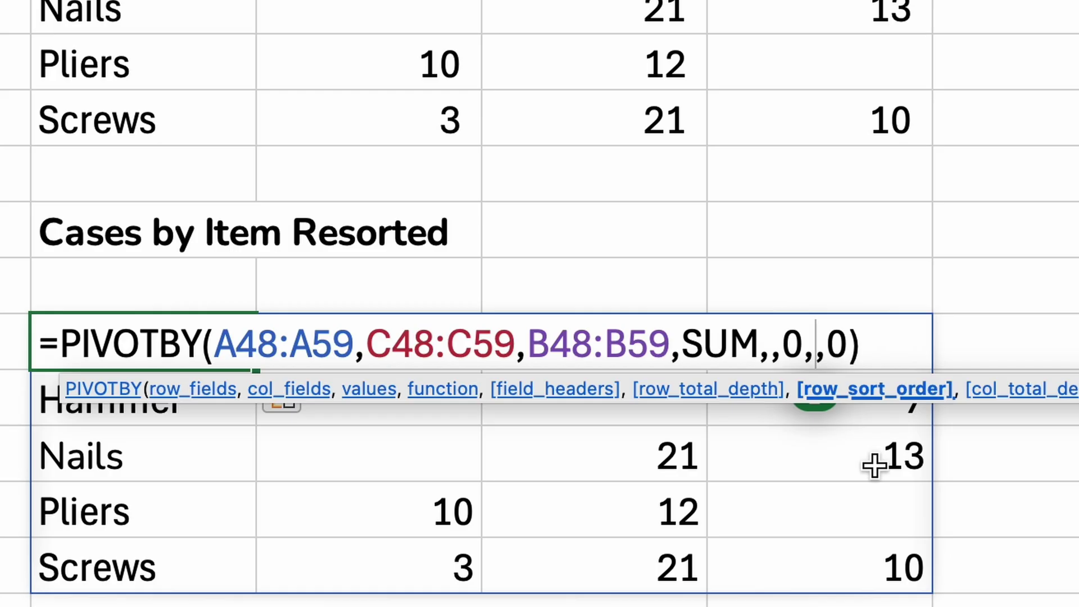
type("0")
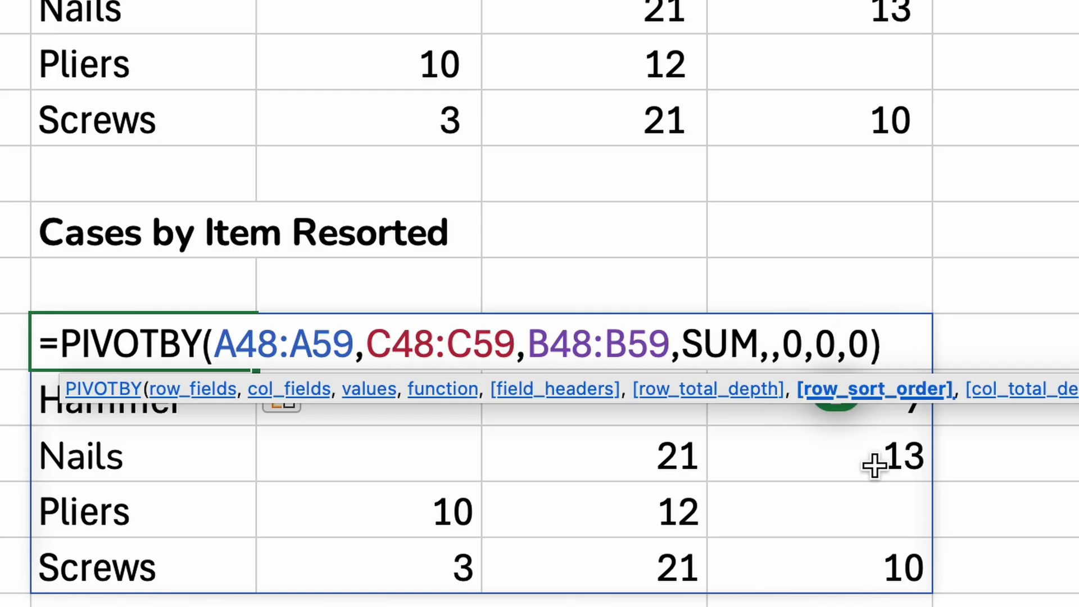
key("BackSpace")
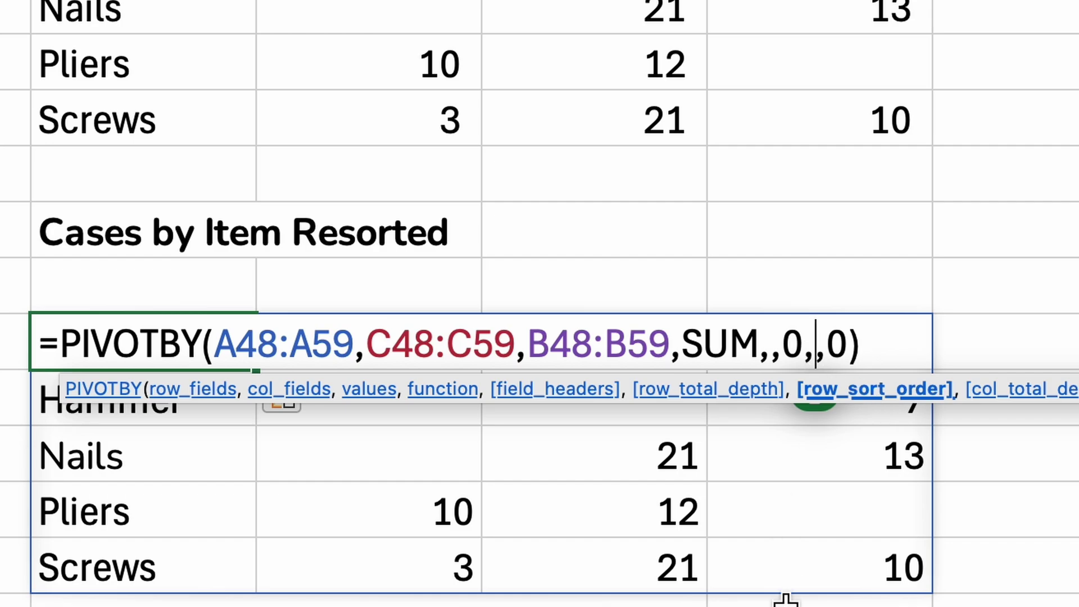
type("-")
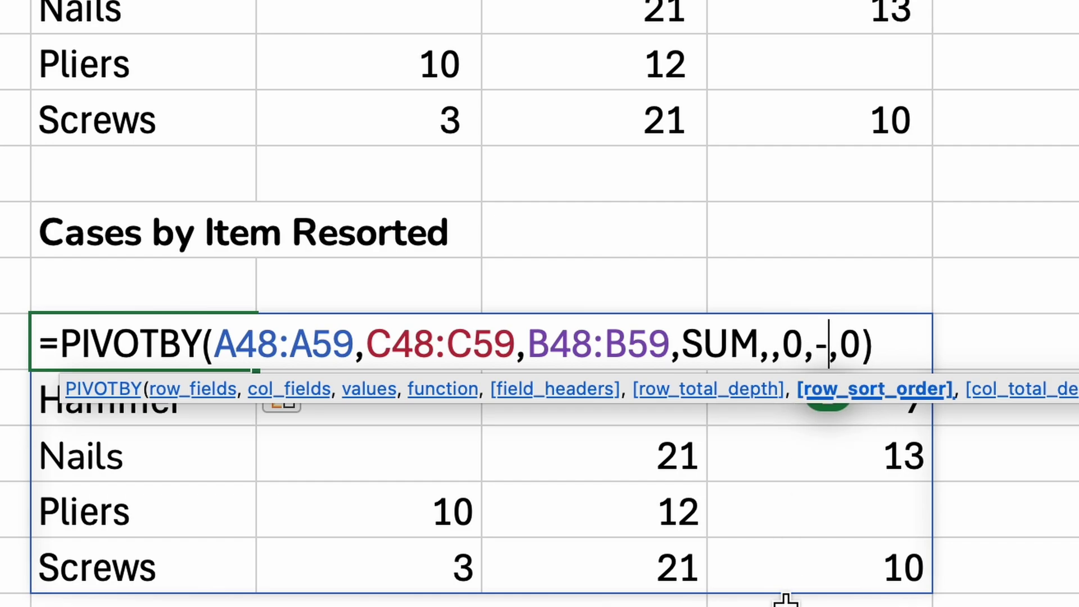
type("1")
key("Return")
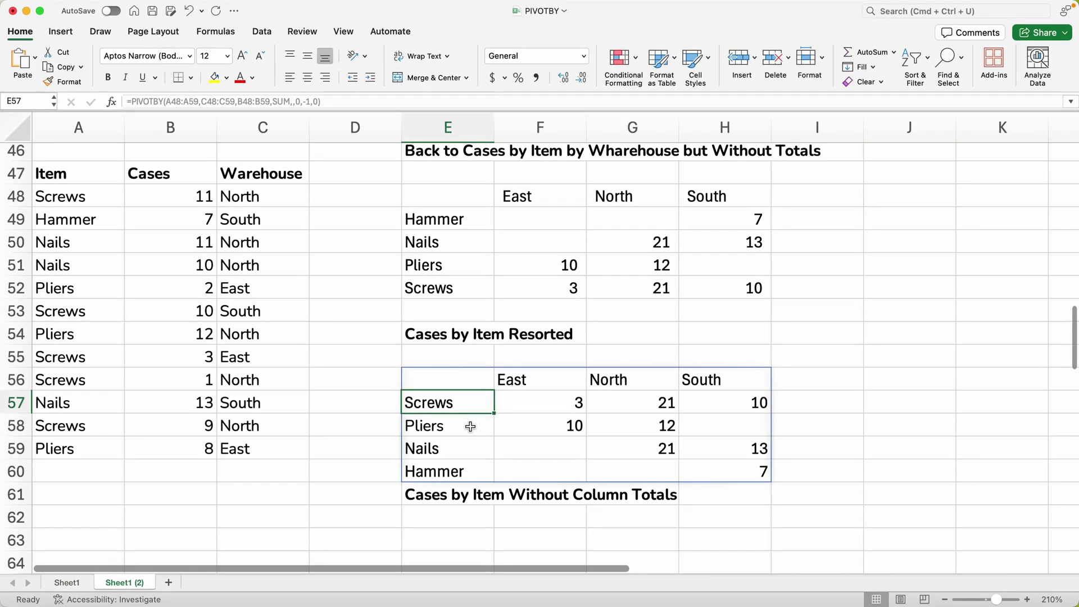
left_click(471, 426)
left_click(471, 446)
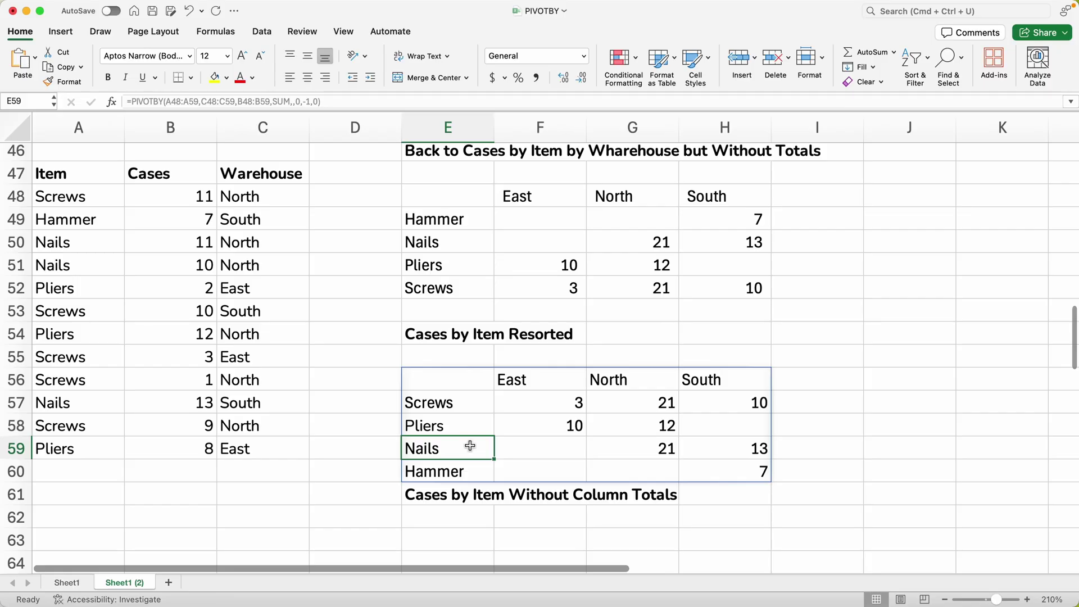
scroll(470, 445, "down", 5)
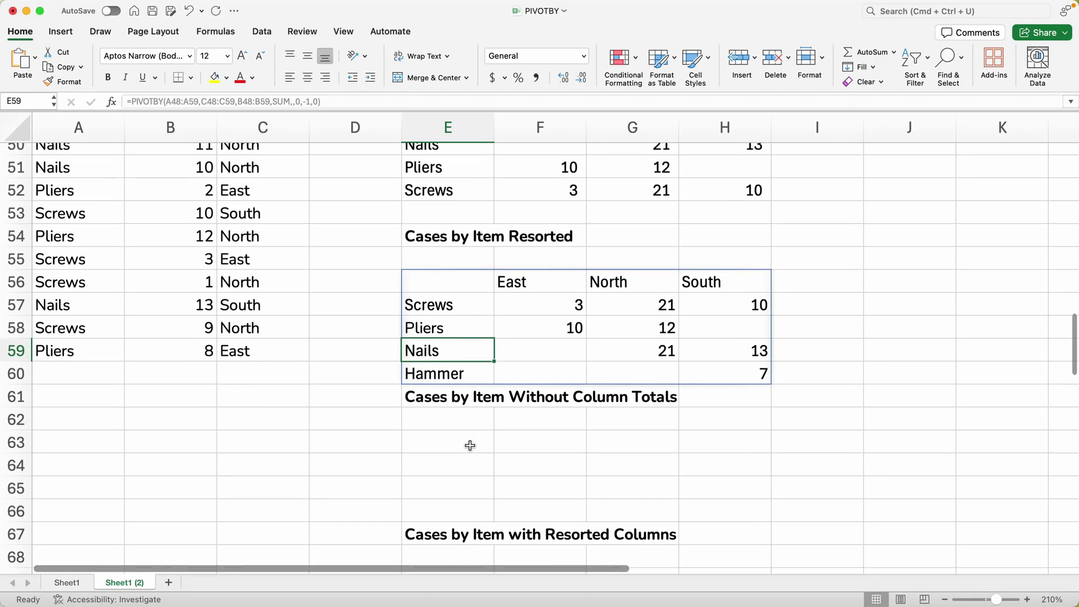
scroll(470, 446, "down", 1)
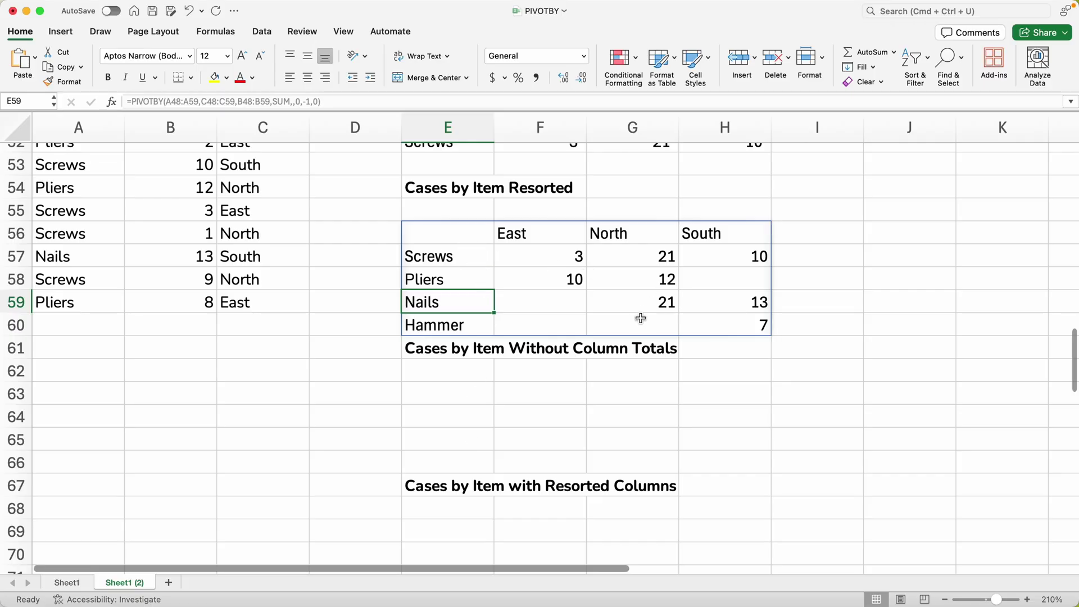
scroll(641, 319, "up", 6)
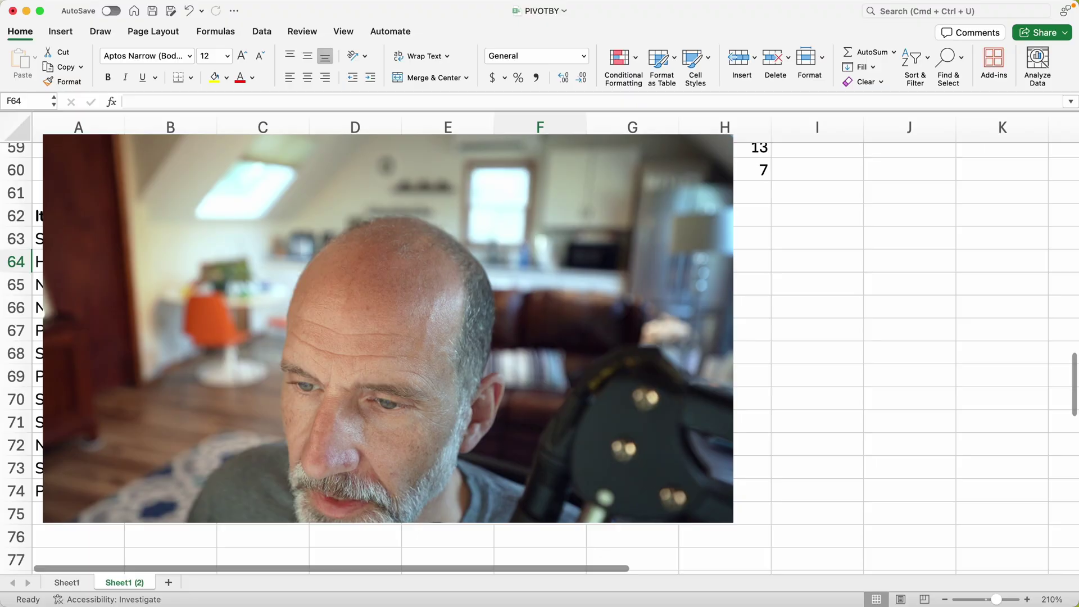
left_click(448, 193)
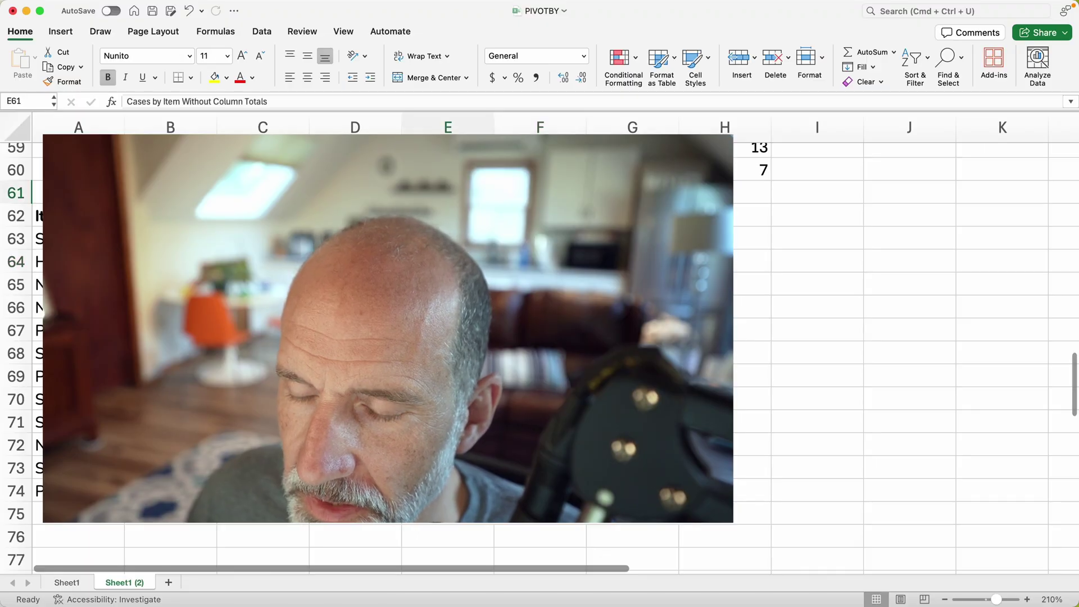
scroll(448, 193, "up", 5)
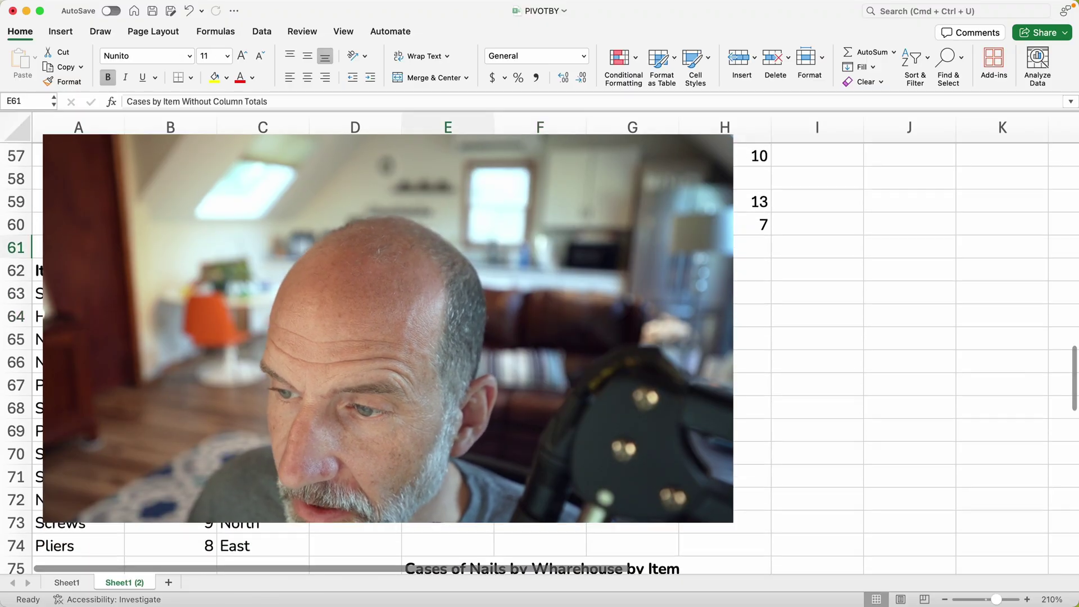
In E64, begin =PIVOTBY with Warehouse C63:C74 as rows and Item A63:A74 as columns.
scroll(448, 193, "up", 3)
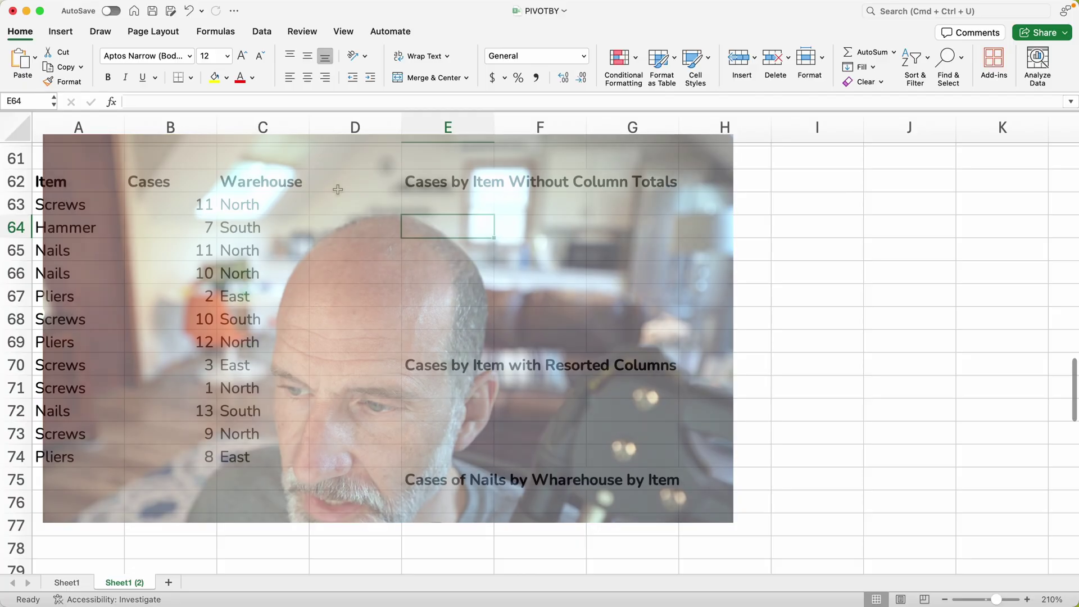
type("=PI")
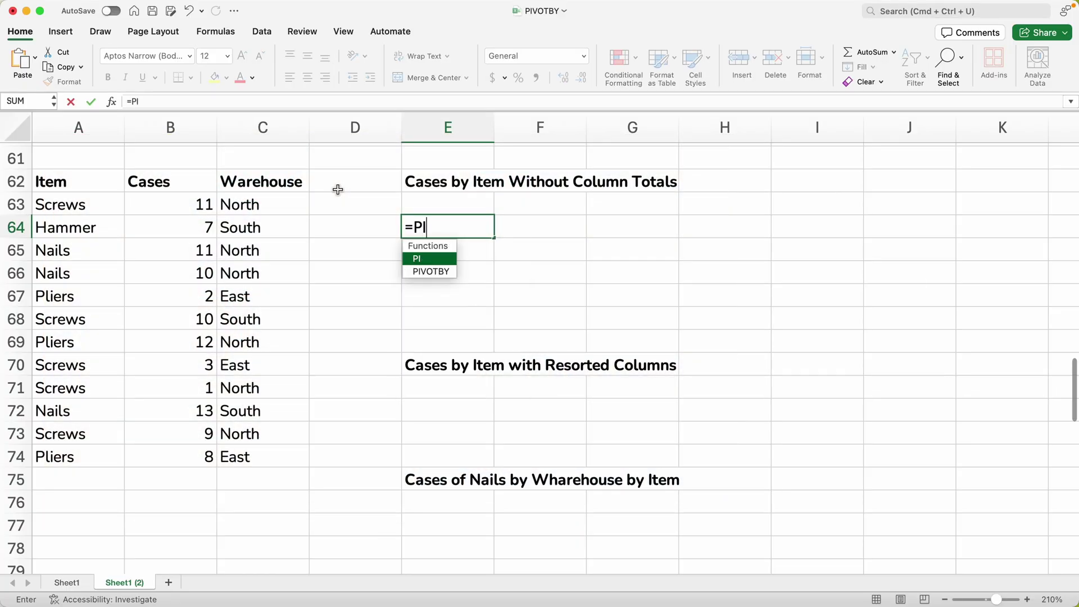
type("VOTBY(")
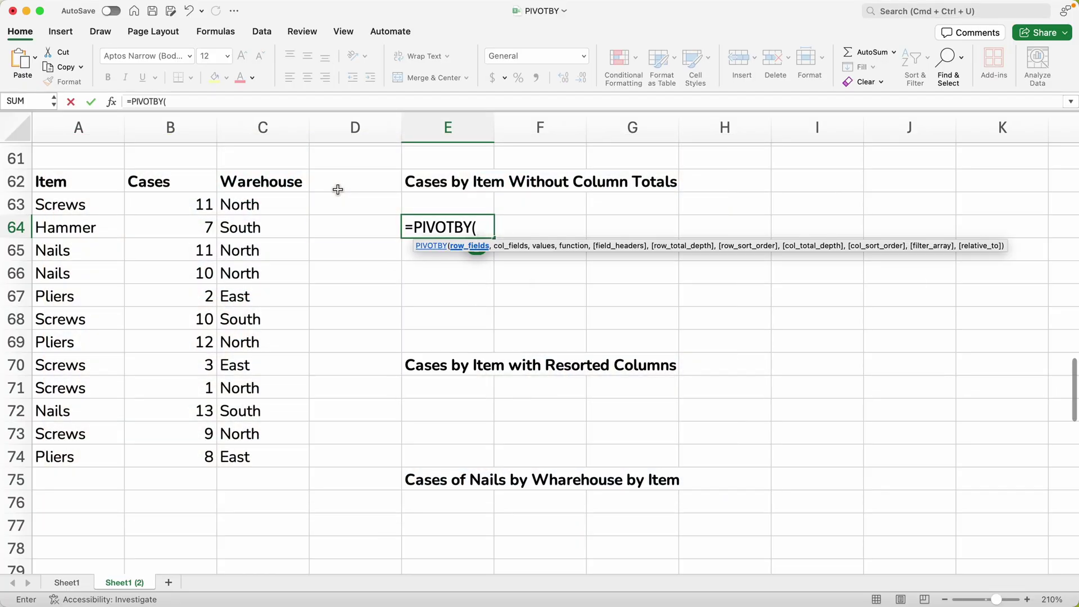
key("Left")
key("Left")
key("Left")
key("Left")
key("Right")
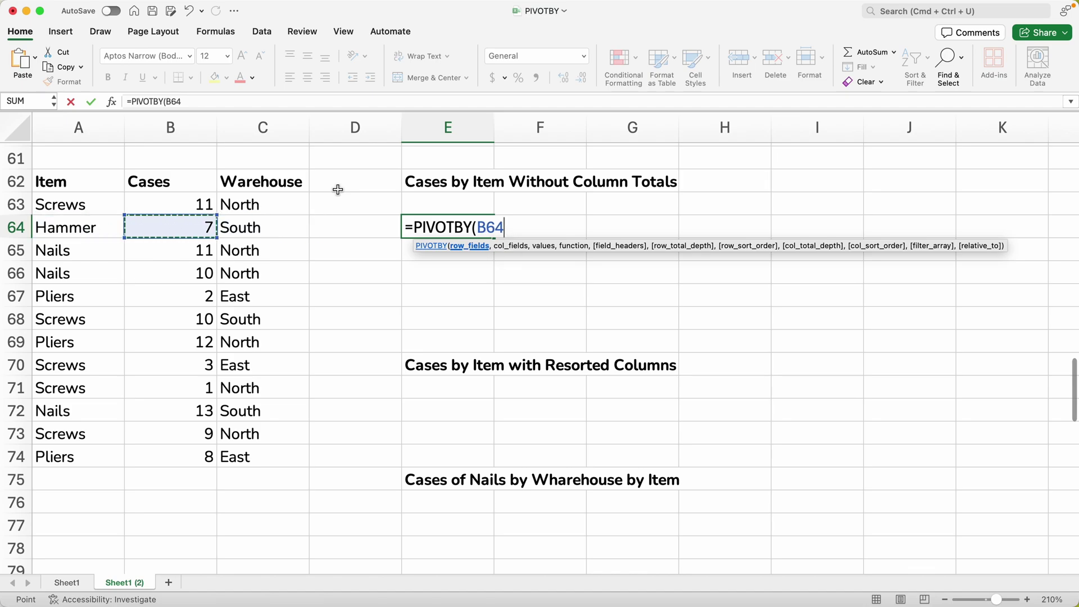
key("Right")
key("Up")
key("shift+Down")
key("shift+Down")
key("shift+Down")
key("shift+Down")
key("shift+Down")
key("shift+Down")
key("shift+Down")
key("shift+Down")
key("shift+Down")
key("shift+Down")
key("shift+Down")
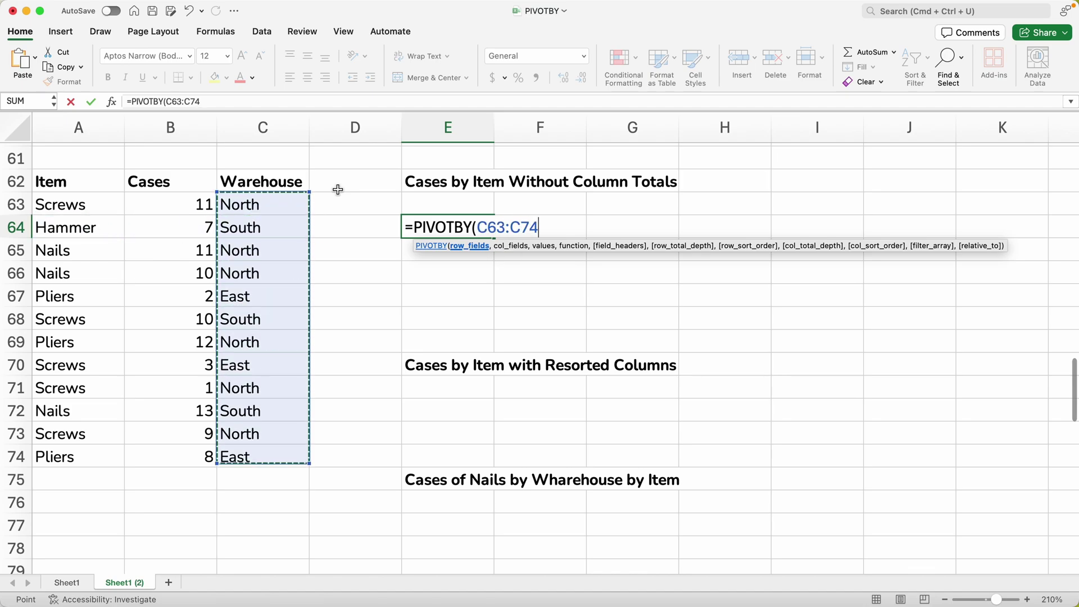
type(",")
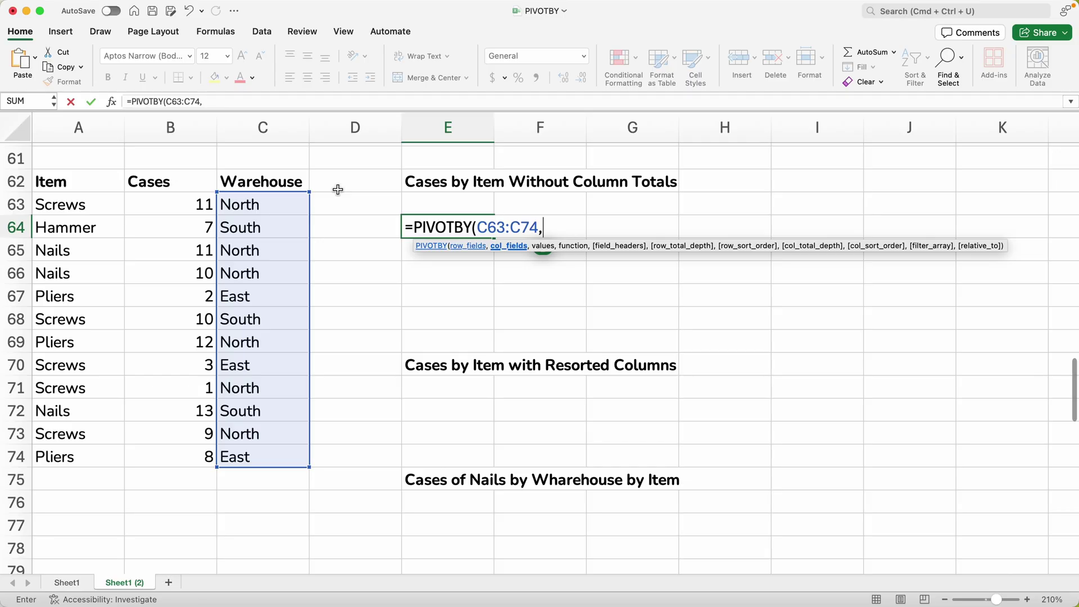
key("Left")
key("Left")
key("Left")
key("Left")
key("Up")
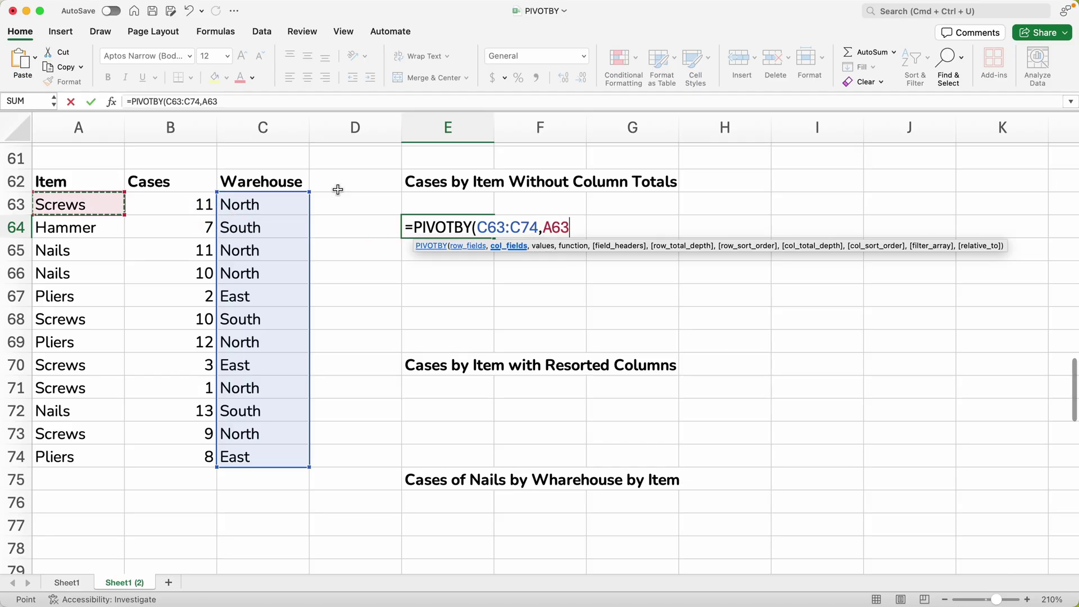
key("shift+Down")
key("shift+Down")
key("shift+Down")
key("shift+Down")
key("shift+Down")
key("shift+Down")
key("shift+Down")
key("shift+Down")
key("shift+Down")
key("shift+Down")
key("shift+Down")
key("shift+Down")
key("shift+Up")
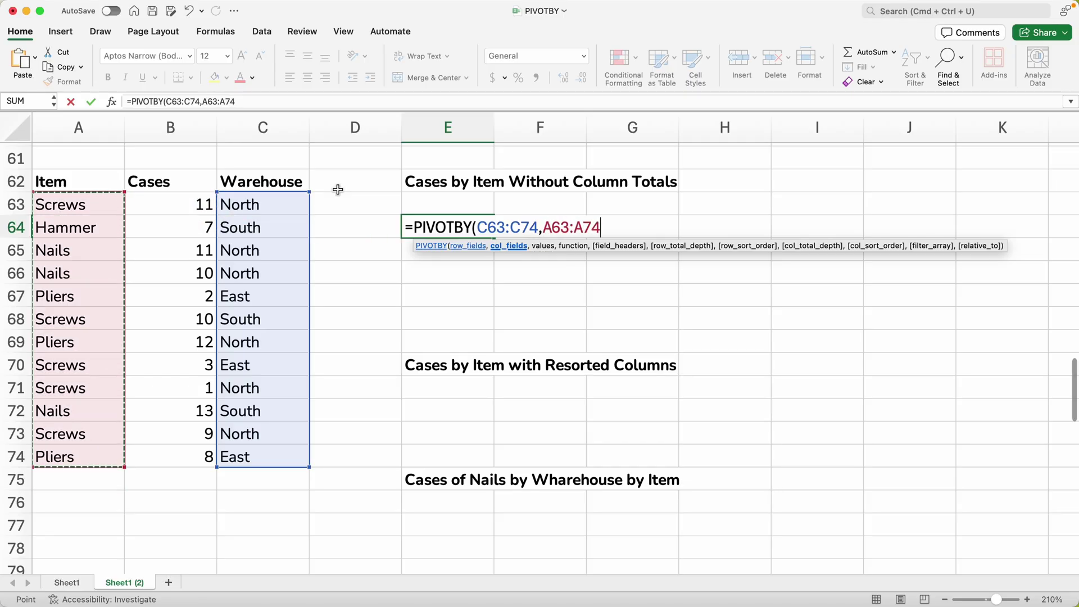
Complete it with Cases B63:B74, SUM and 0 for both totals, giving =PIVOTBY(C63:C74,A63:A74,B63:B74,SUM,,0,,0).
type(",")
key("Left")
key("Left")
key("Up")
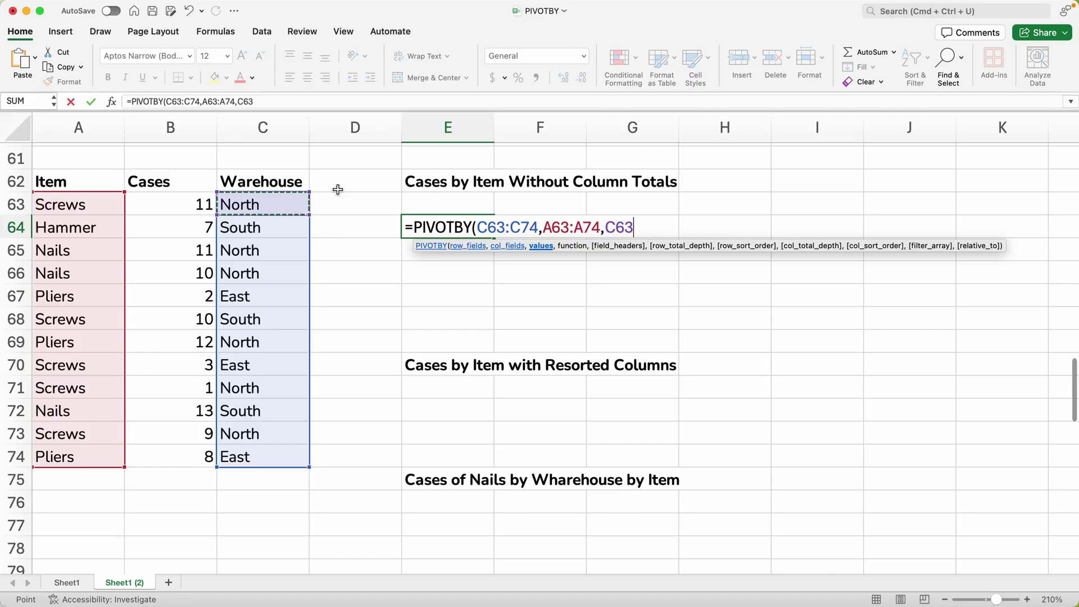
key("Left")
key("shift+Down")
key("shift+Down")
key("shift+Down")
key("shift+Down")
key("shift+Down")
key("shift+Down")
key("shift+Down")
key("shift+Down")
key("shift+Down")
key("shift+Down")
key("shift+Down")
key("shift+Down")
key("shift+Up")
type(",SUM")
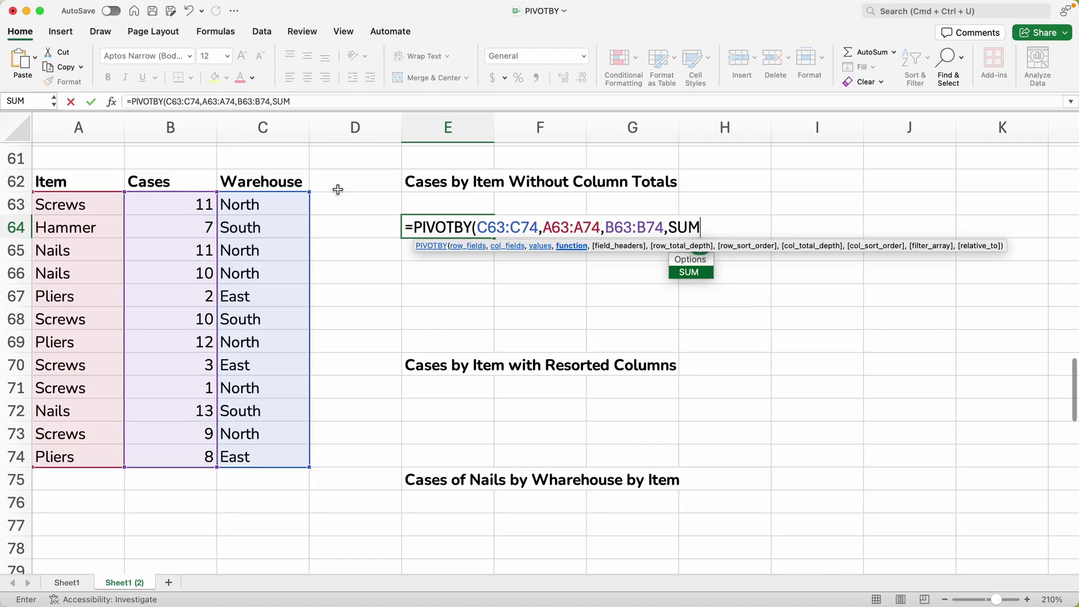
type(",")
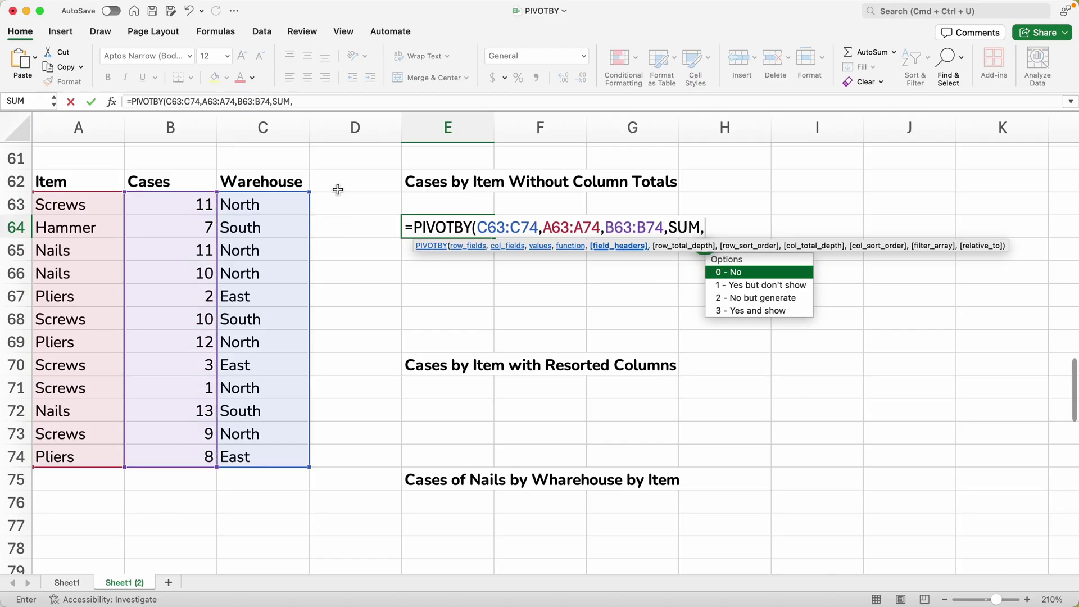
type(",")
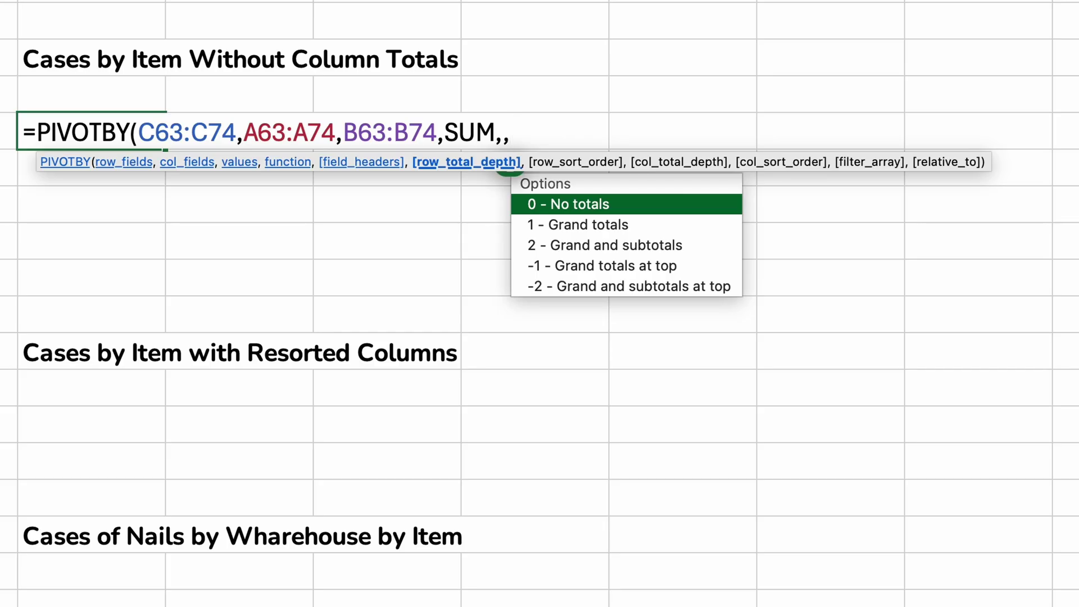
type("0")
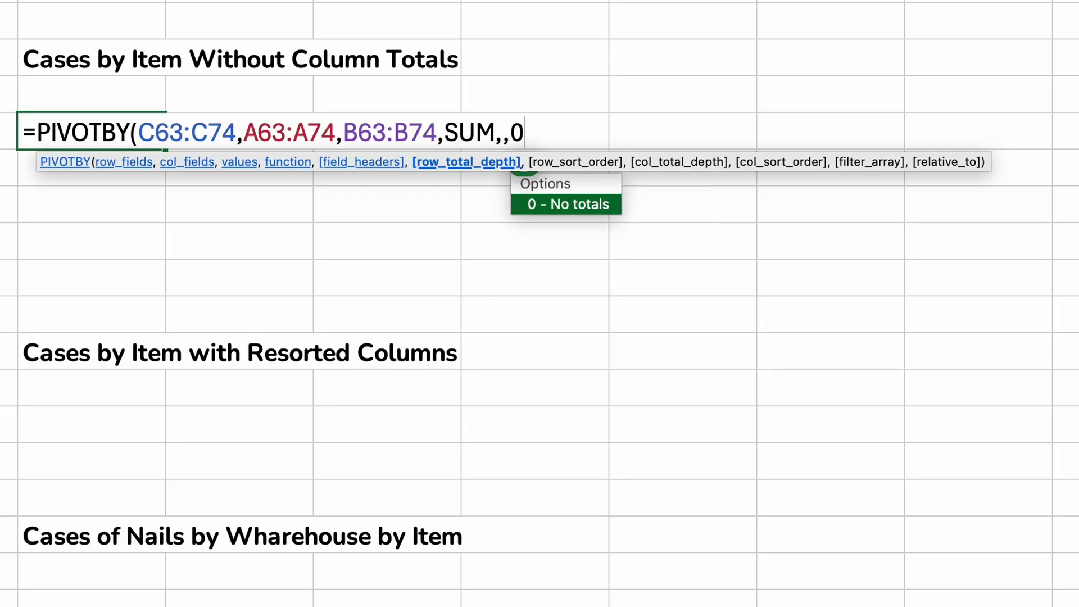
key("BackSpace")
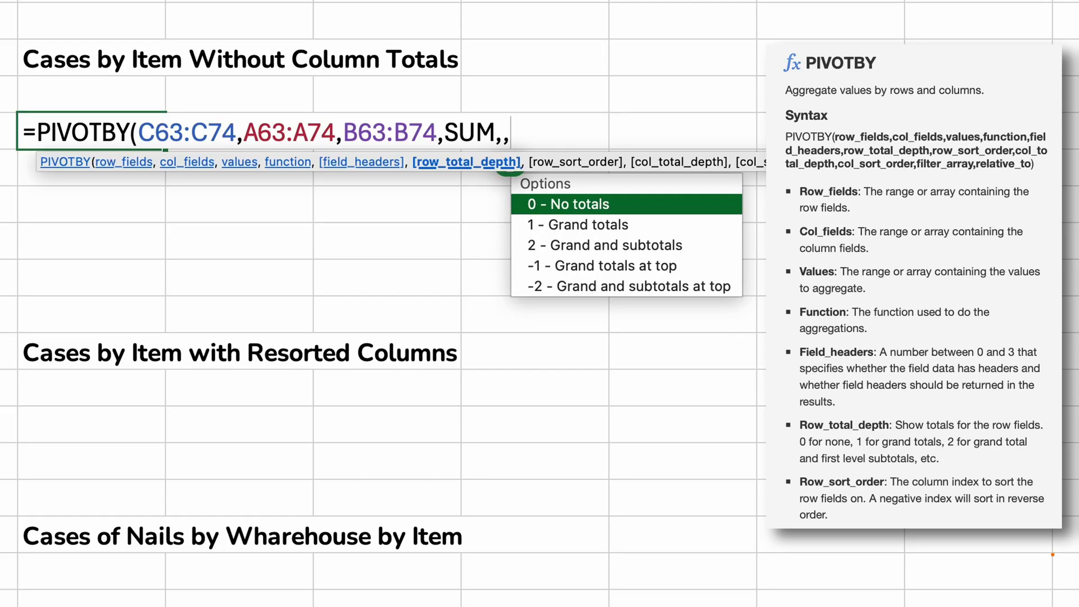
type("0,")
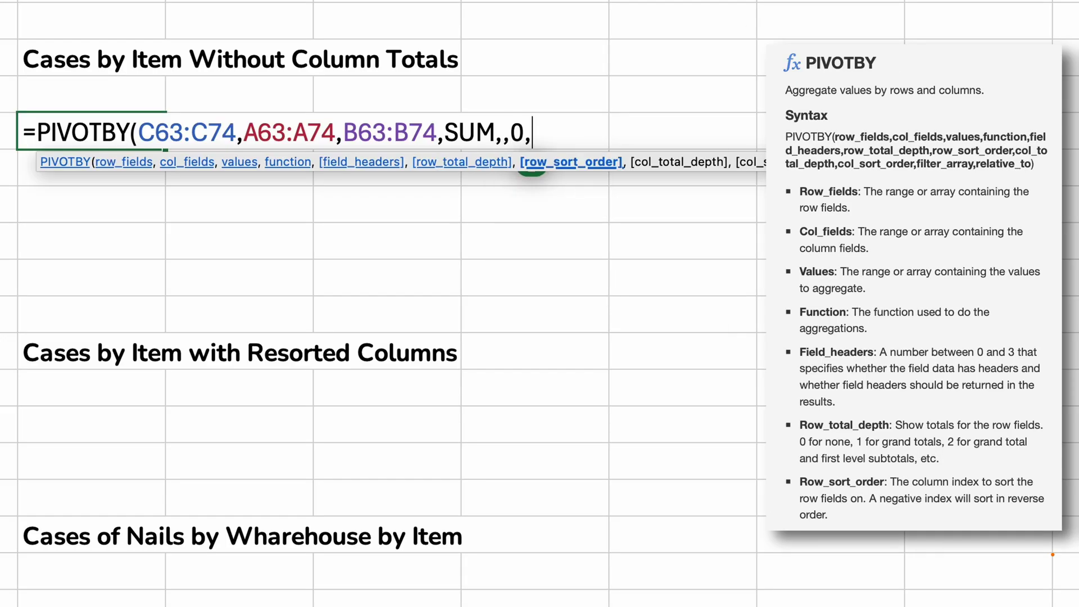
type(",")
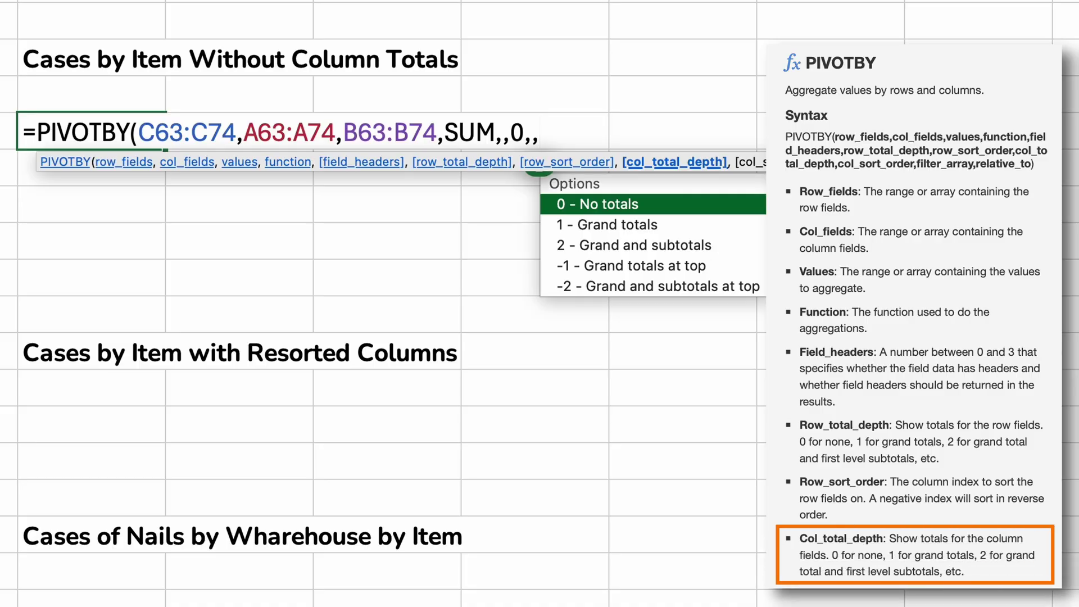
type("0)")
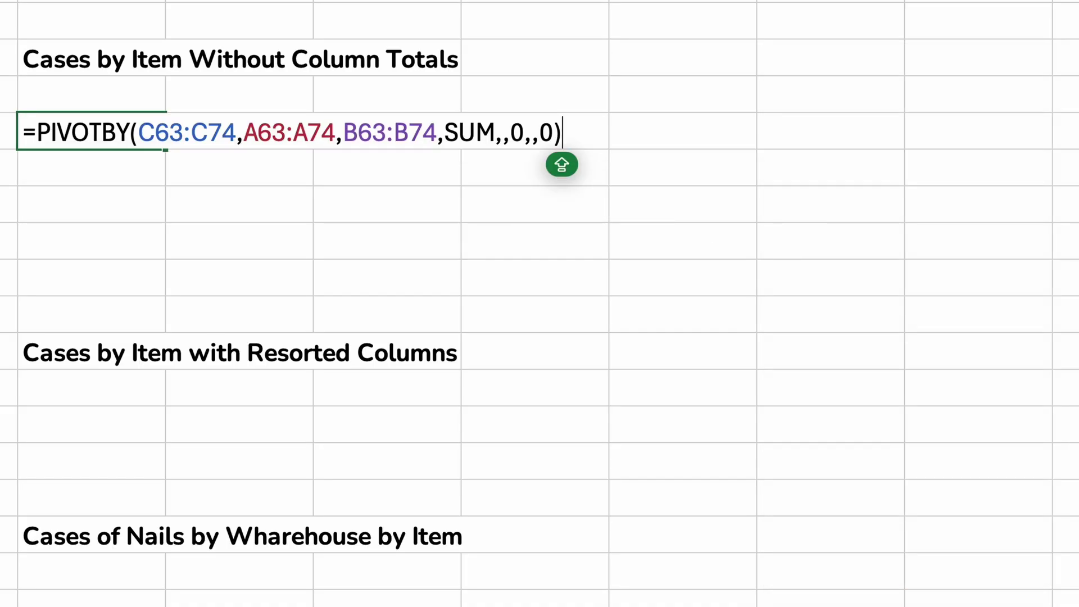
key("Return")
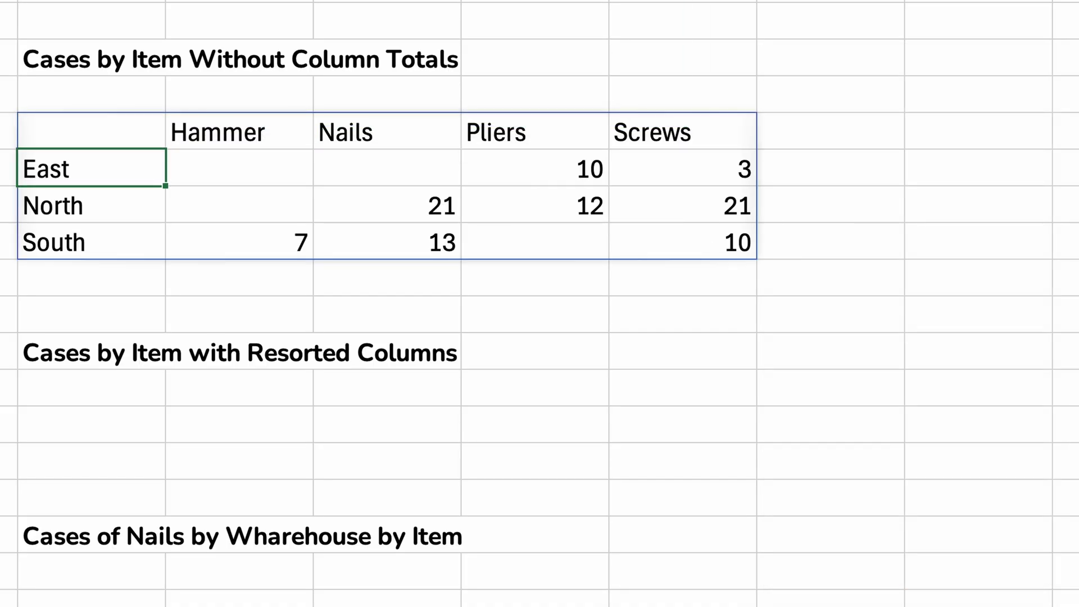
left_click_drag(147, 125, 669, 231)
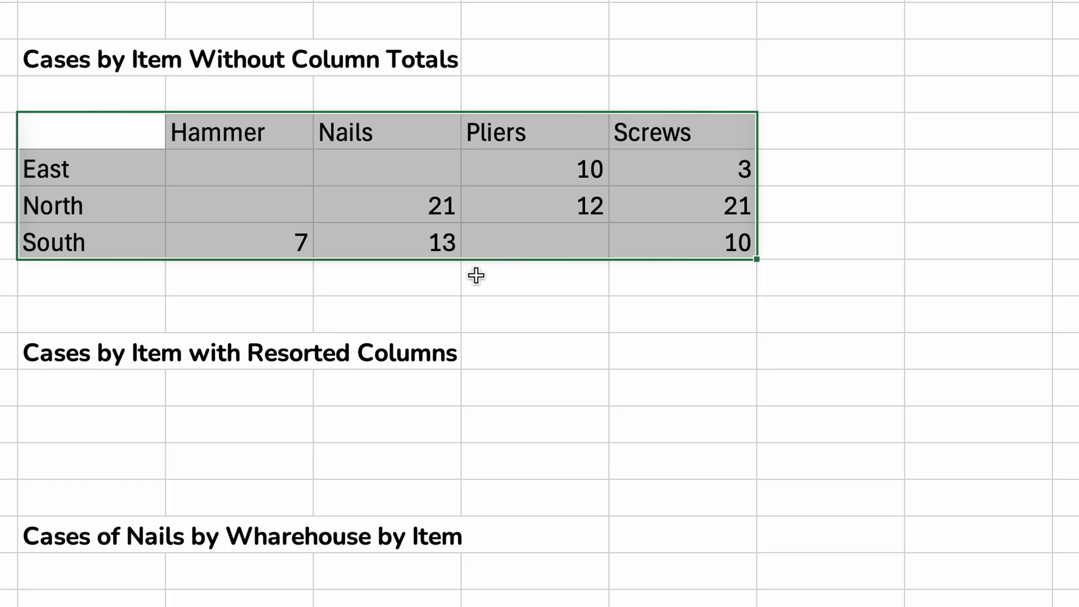
left_click(300, 275)
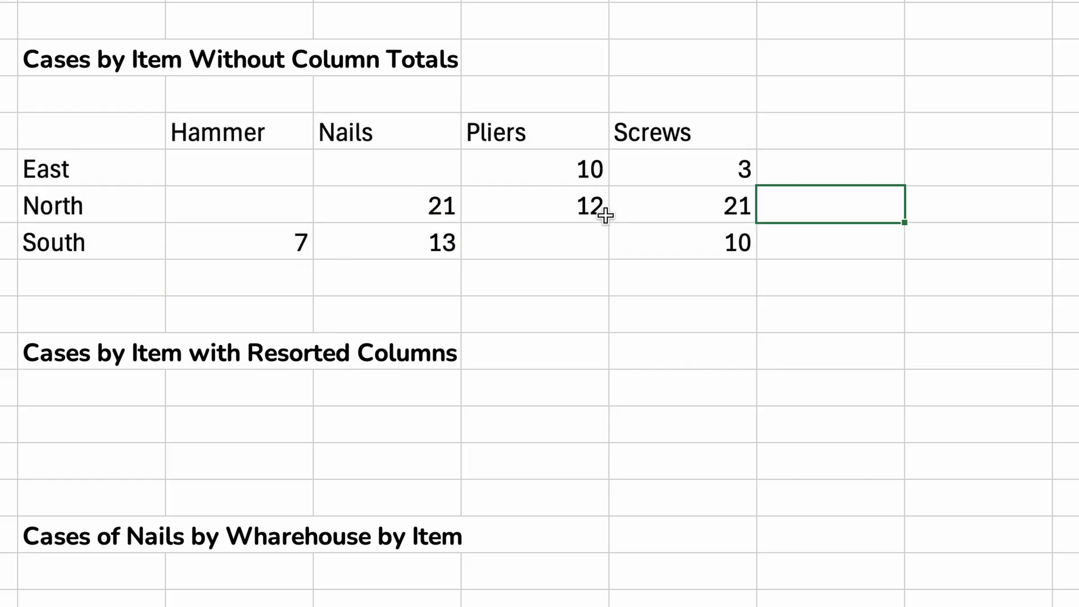
left_click(89, 147)
type("SUM,,0,,0)")
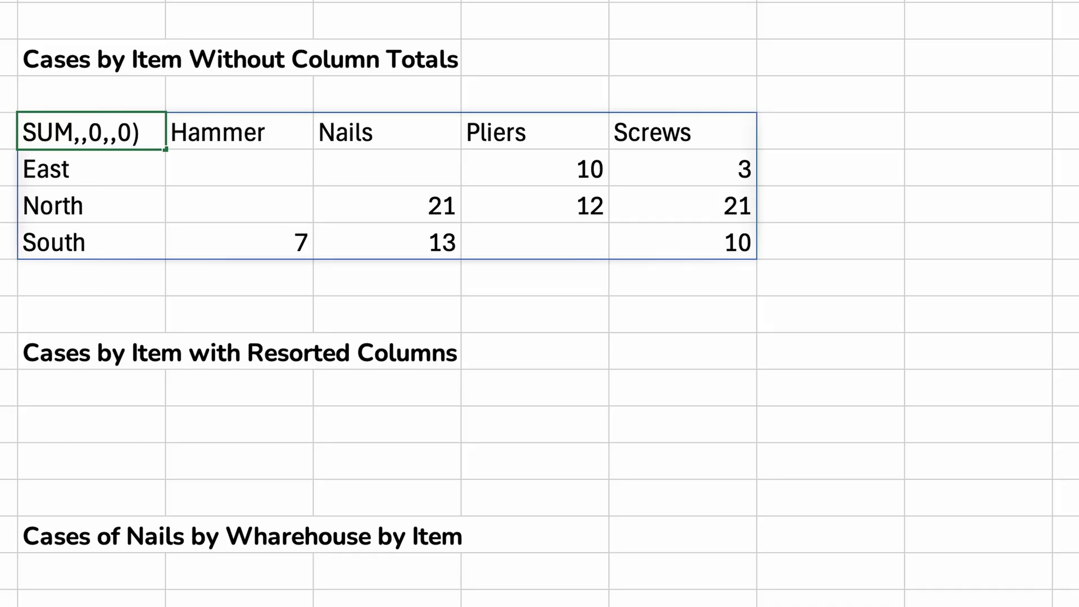
key("Escape")
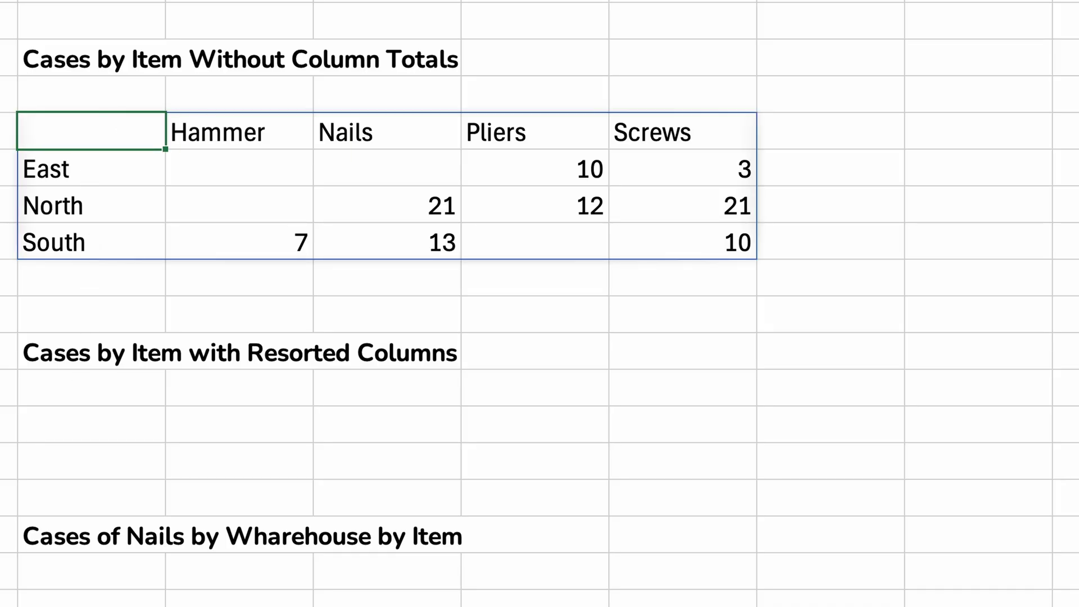
left_click(134, 423)
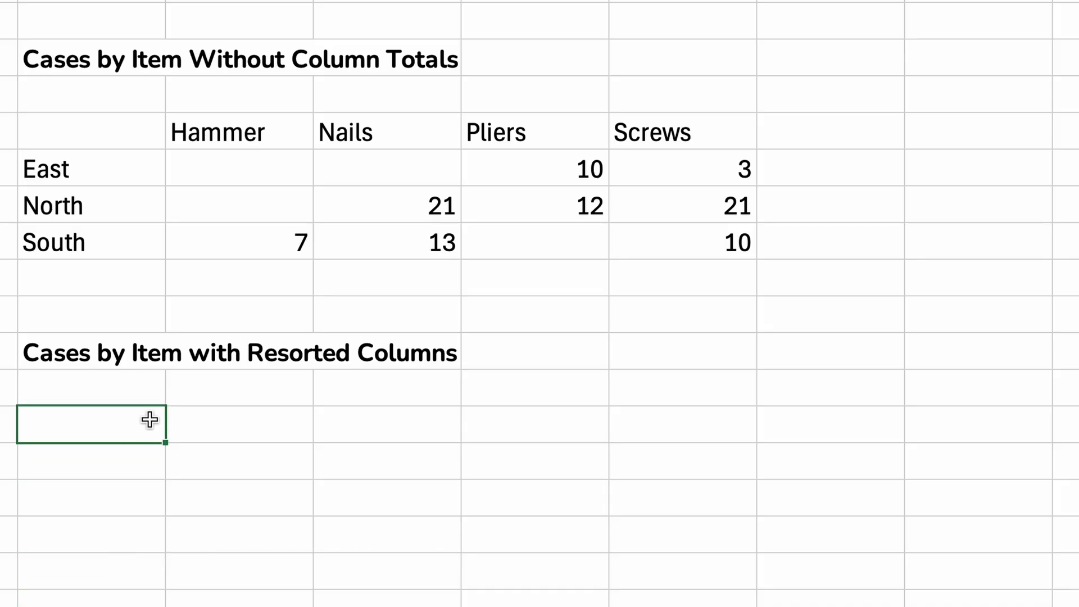
Paste the totals-free pivot formula under Resorted Columns and add -1 as col_sort_order.
left_click(142, 146)
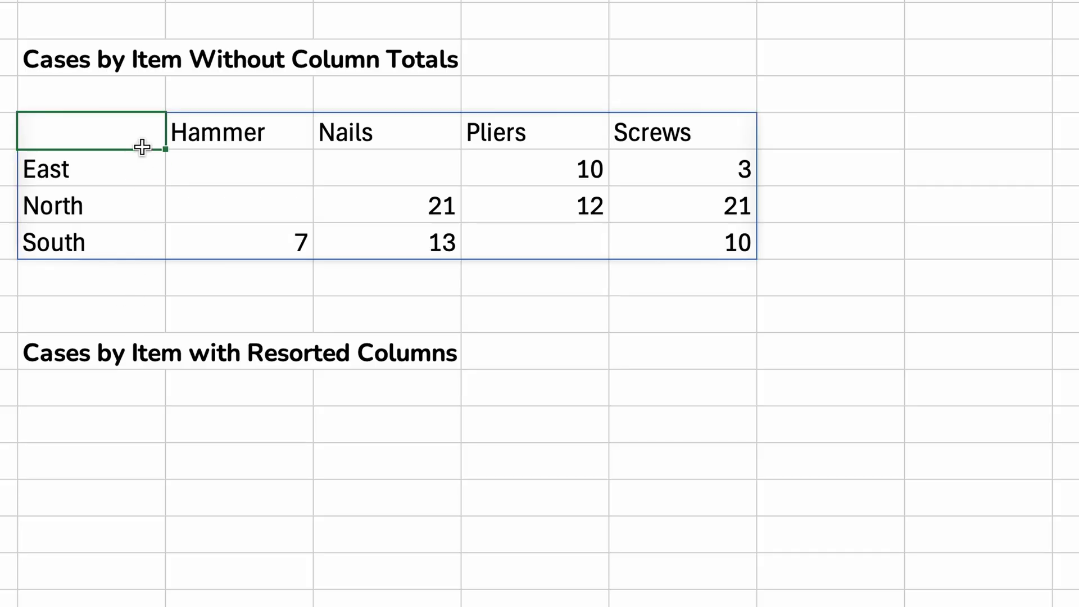
key("F2")
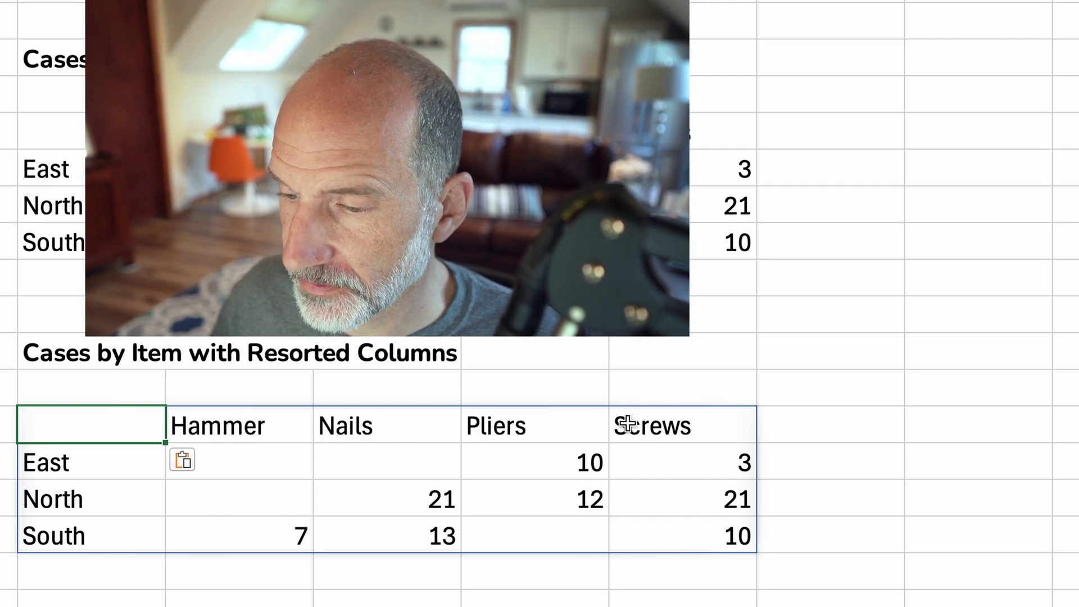
double_click(148, 425)
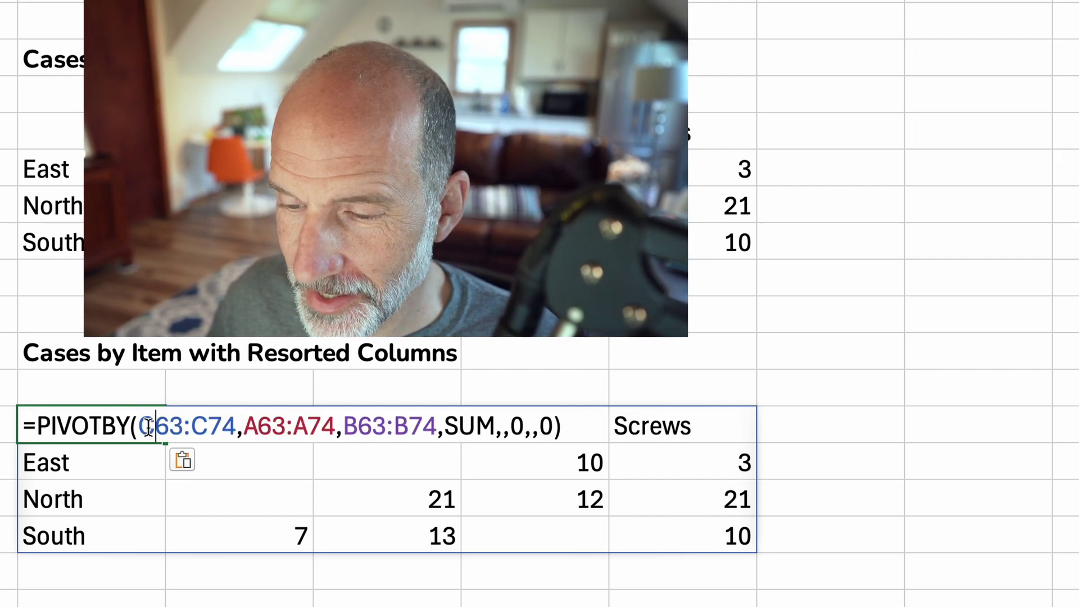
left_click(554, 425)
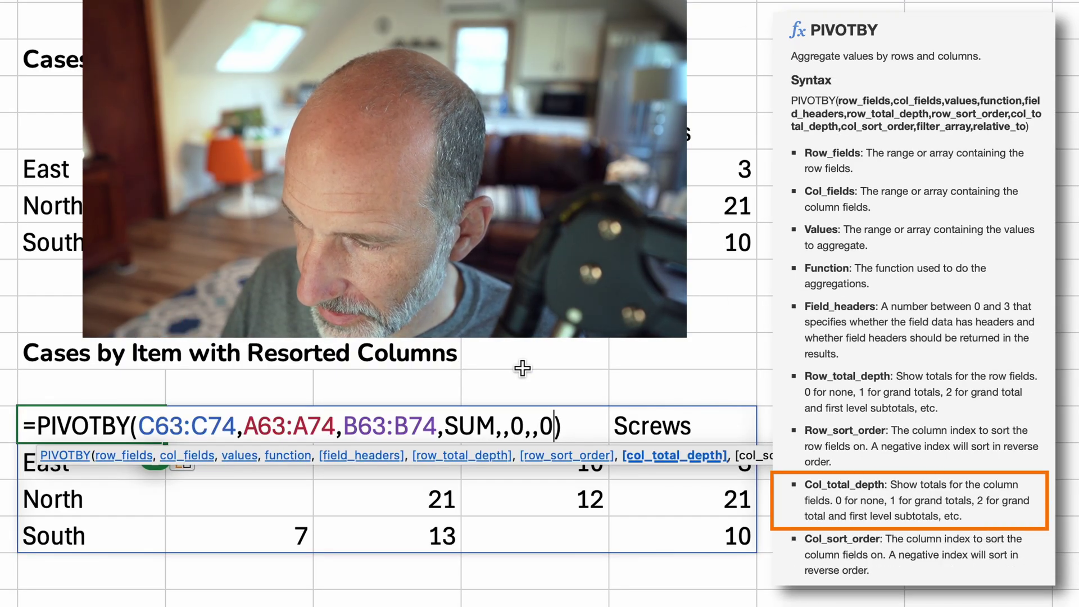
type(",")
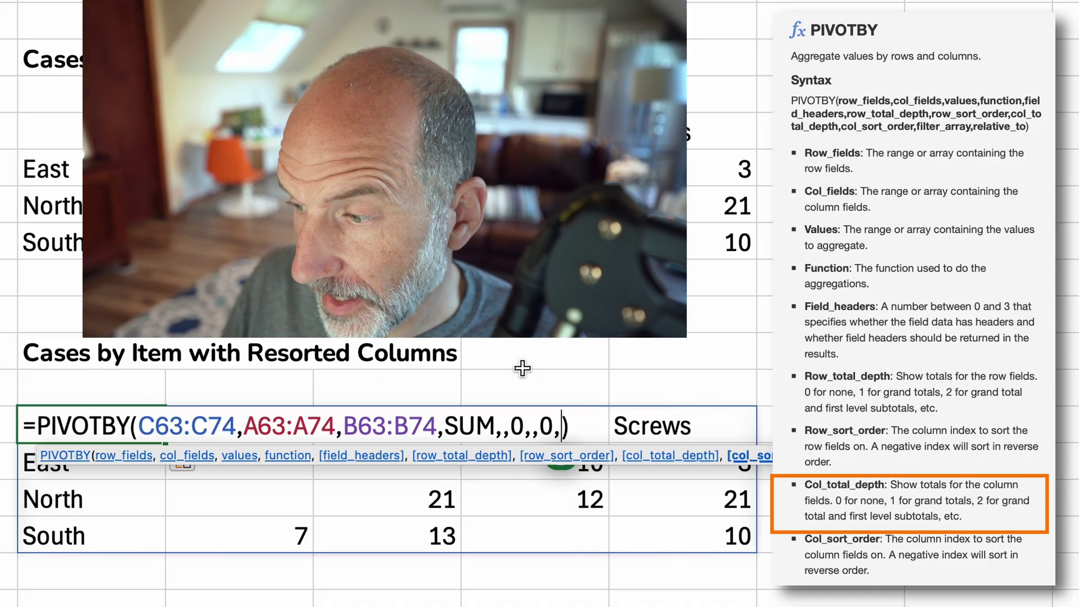
type("-1")
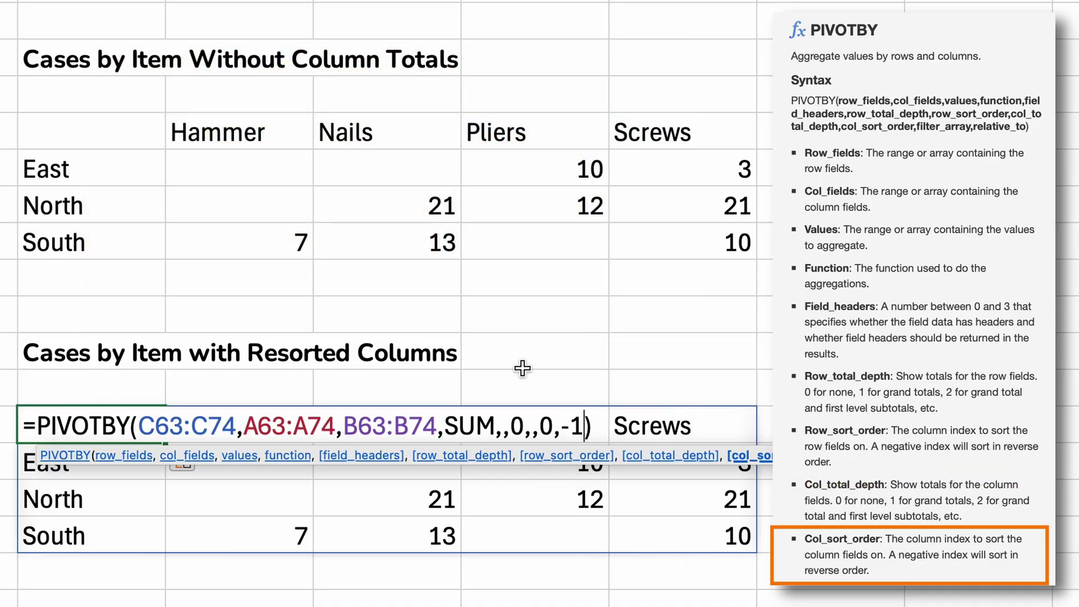
key("Return")
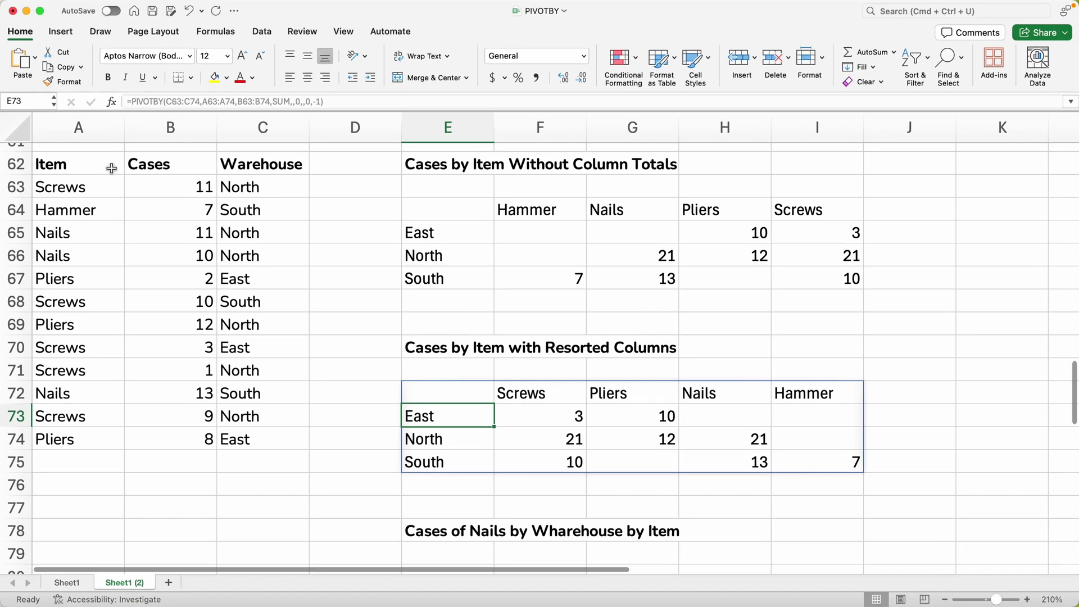
Edit E80's PIVOTBY formula and add a comma after the -1 argument for one more argument.
left_click_drag(0, 132, 163, 440)
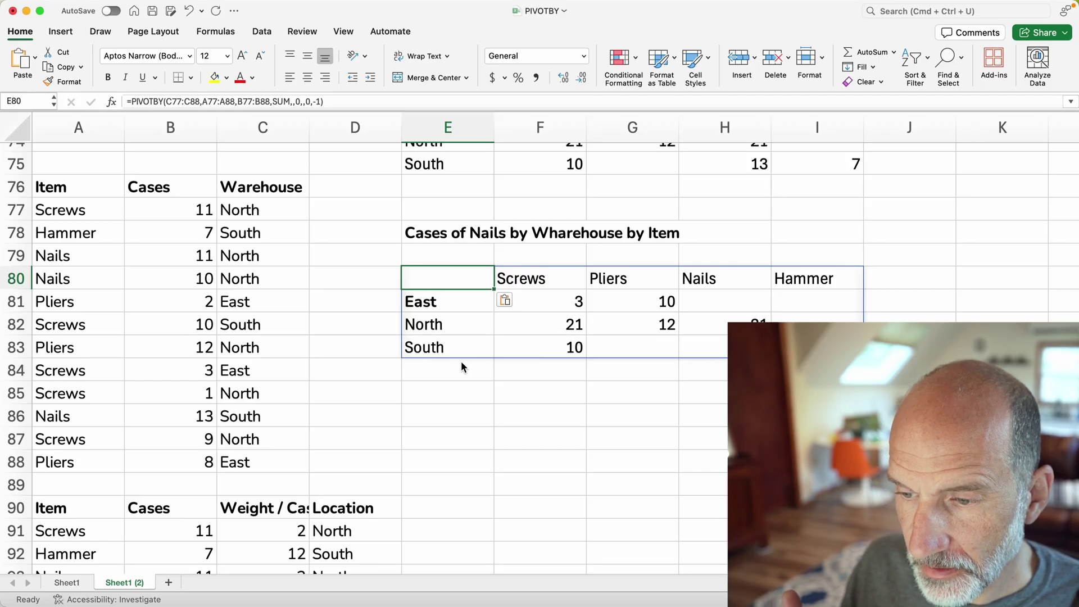
key("F2")
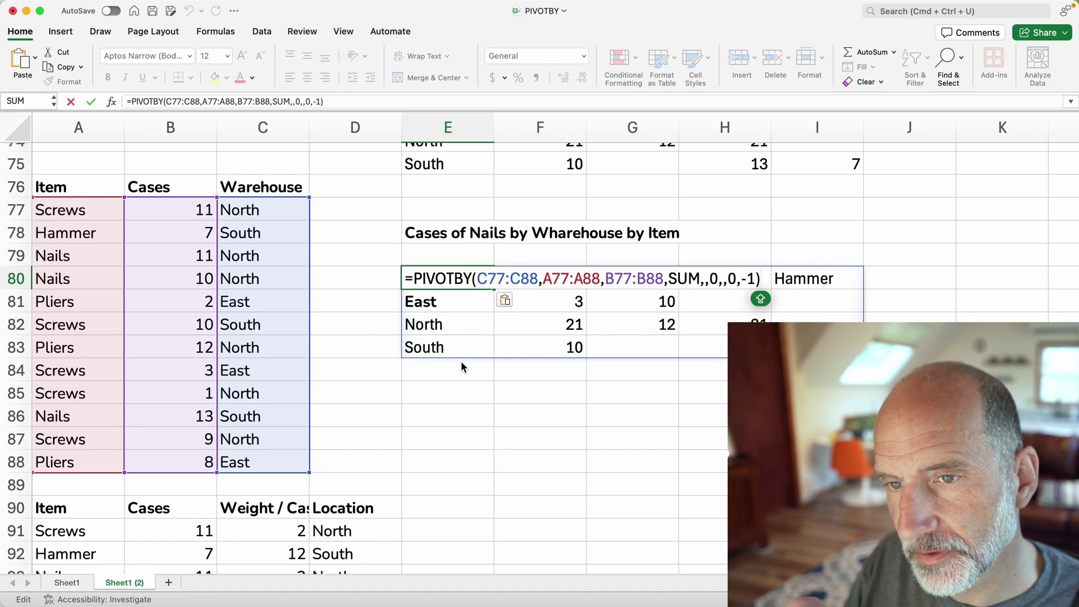
key("Left")
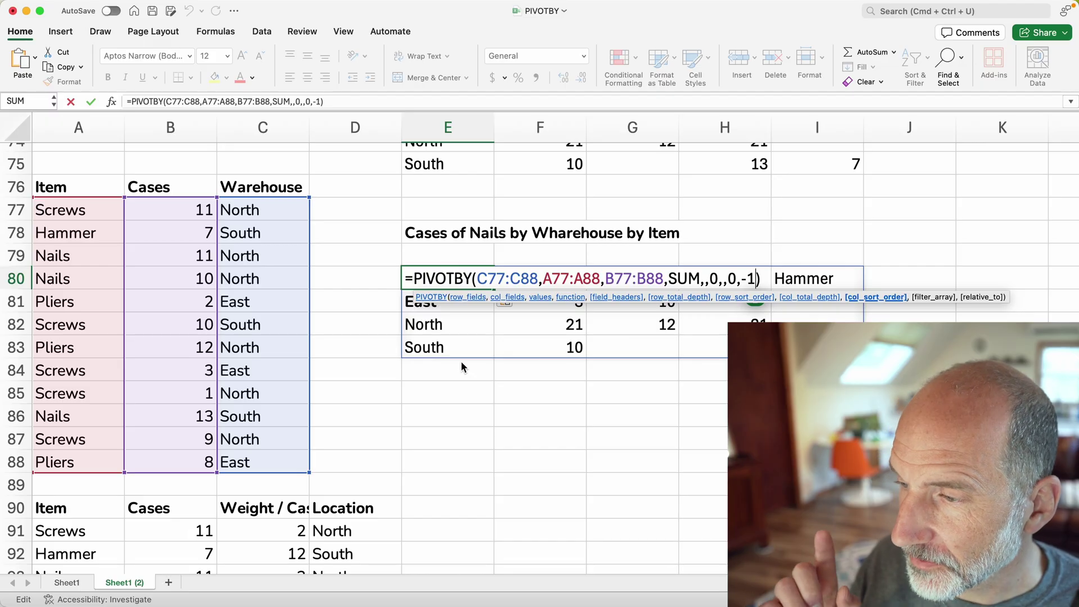
key("shift+F3")
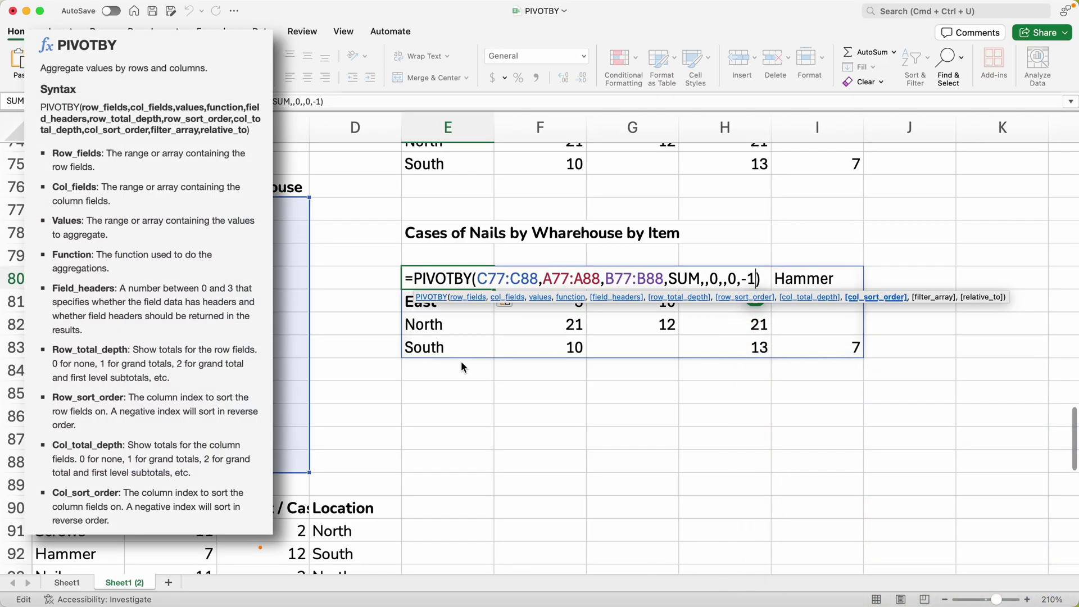
type(",")
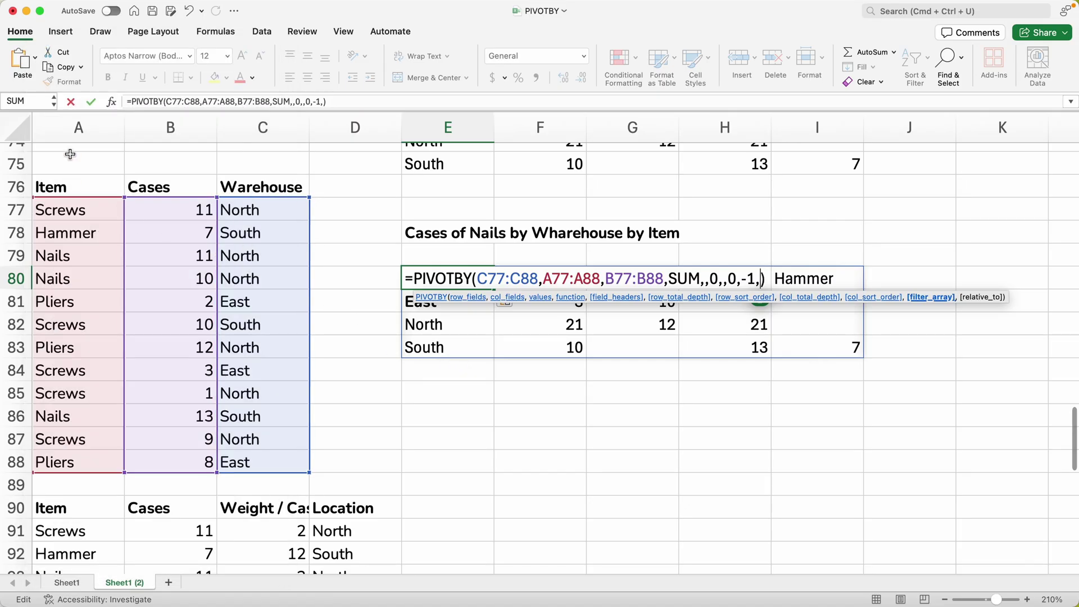
Add A77:A88="Nails" as the filter argument of the E80 PIVOTBY formula.
left_click_drag(77, 207, 63, 455)
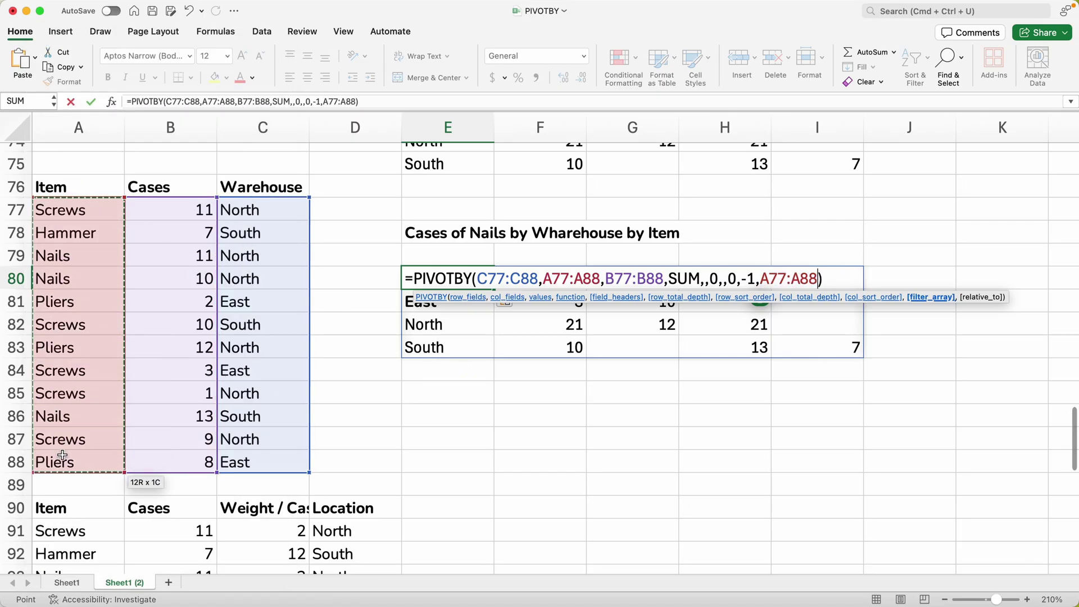
type("=\"NAI")
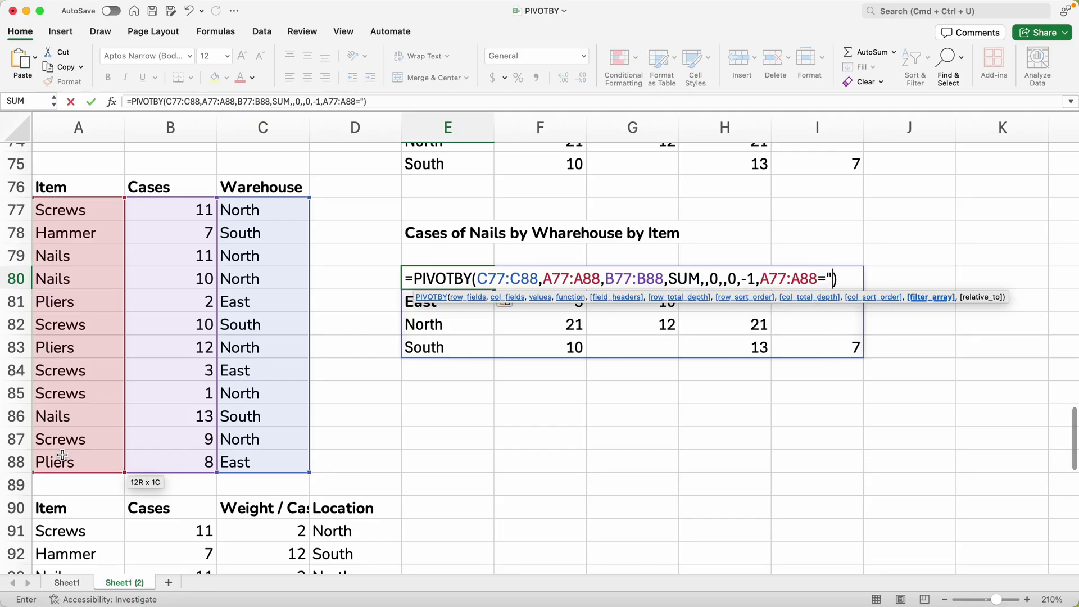
key("BackSpace")
key("BackSpace")
type("ails")
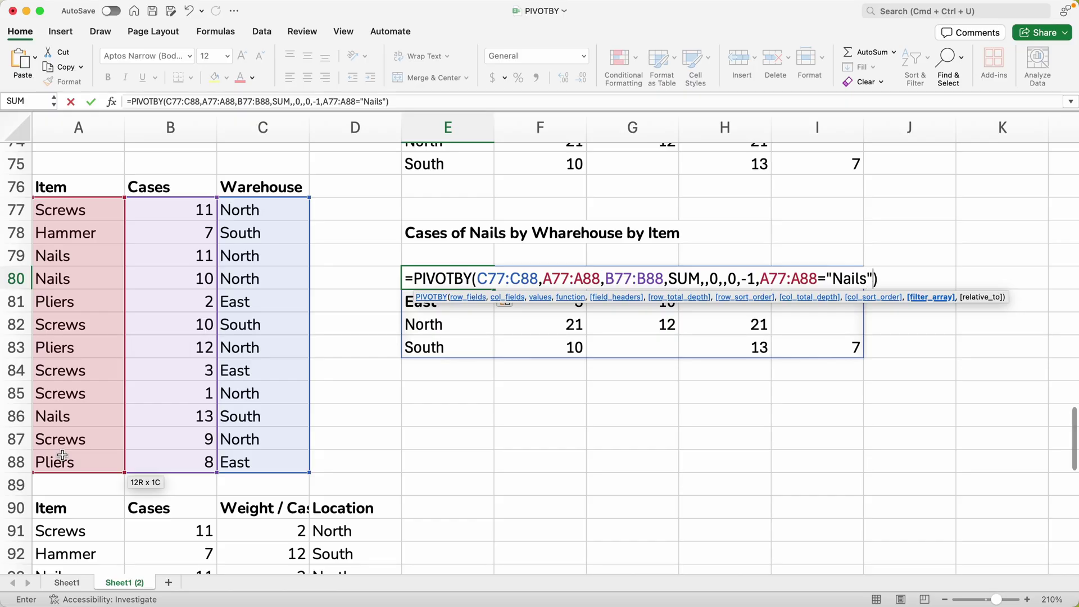
key("Return")
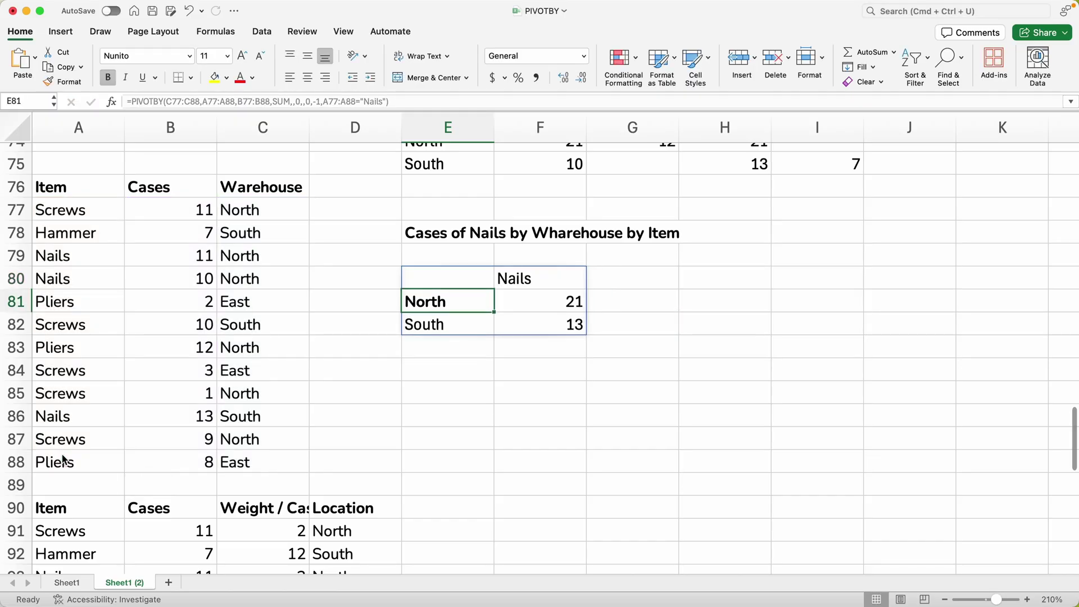
Check the Nails results (North 21, South 13), then move down to the weight per case data.
left_click(542, 281)
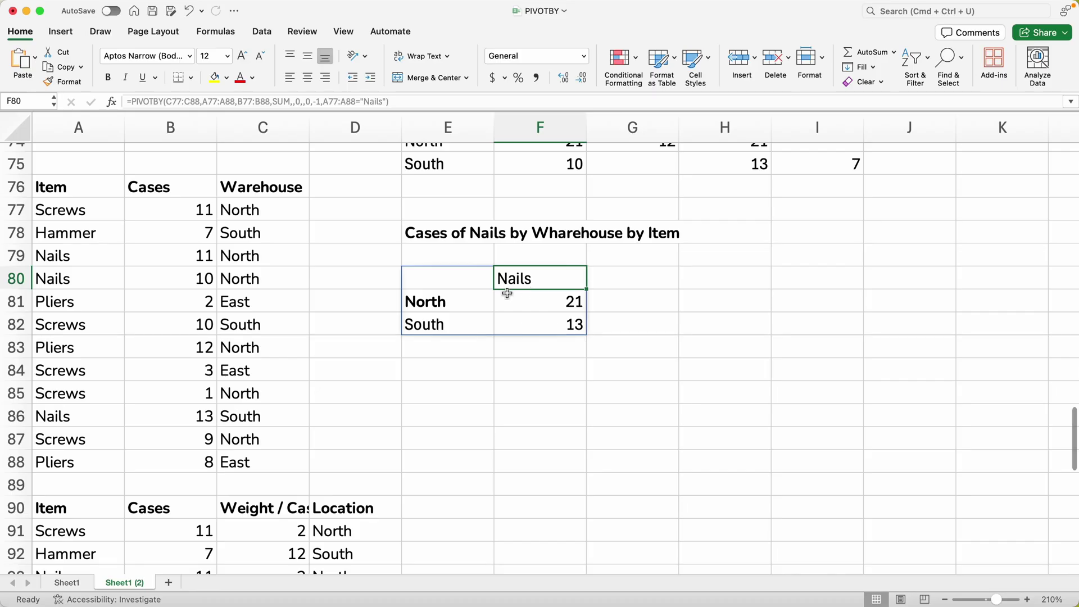
left_click(539, 309)
left_click(540, 330)
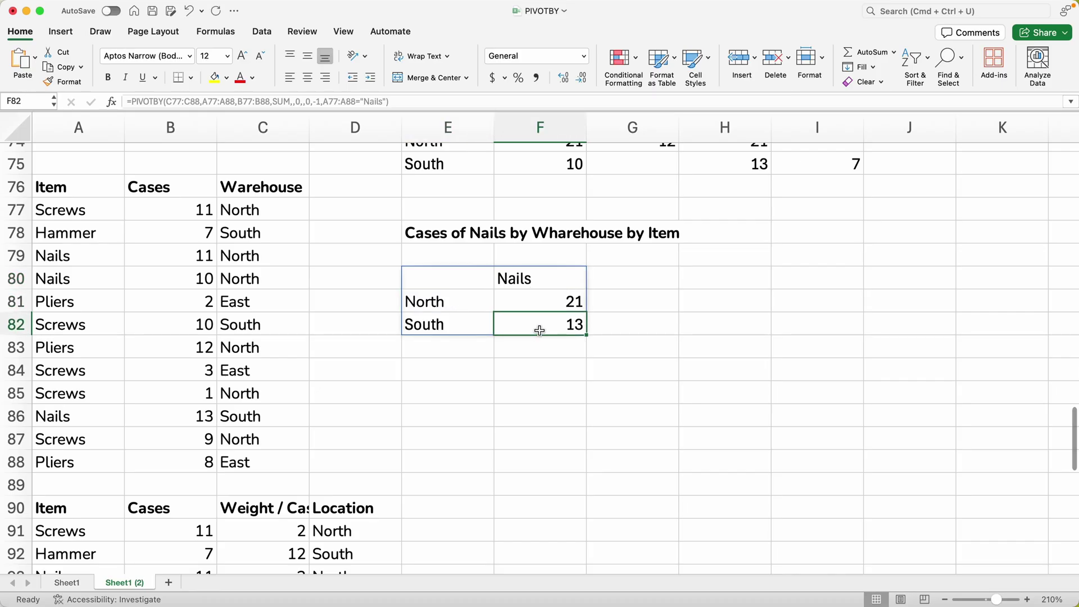
left_click(473, 331)
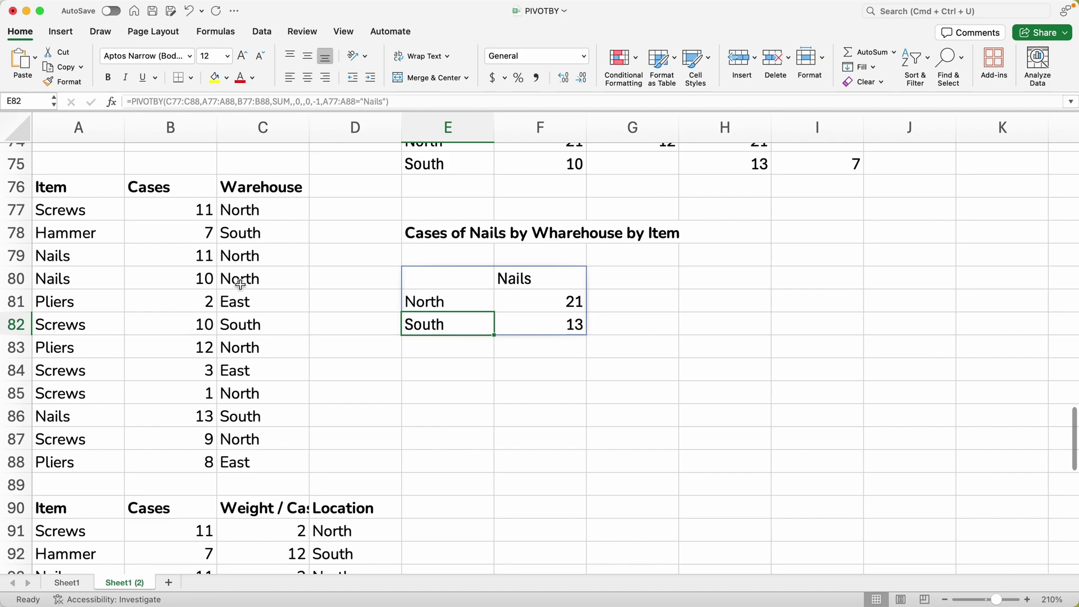
scroll(464, 380, "down", 10)
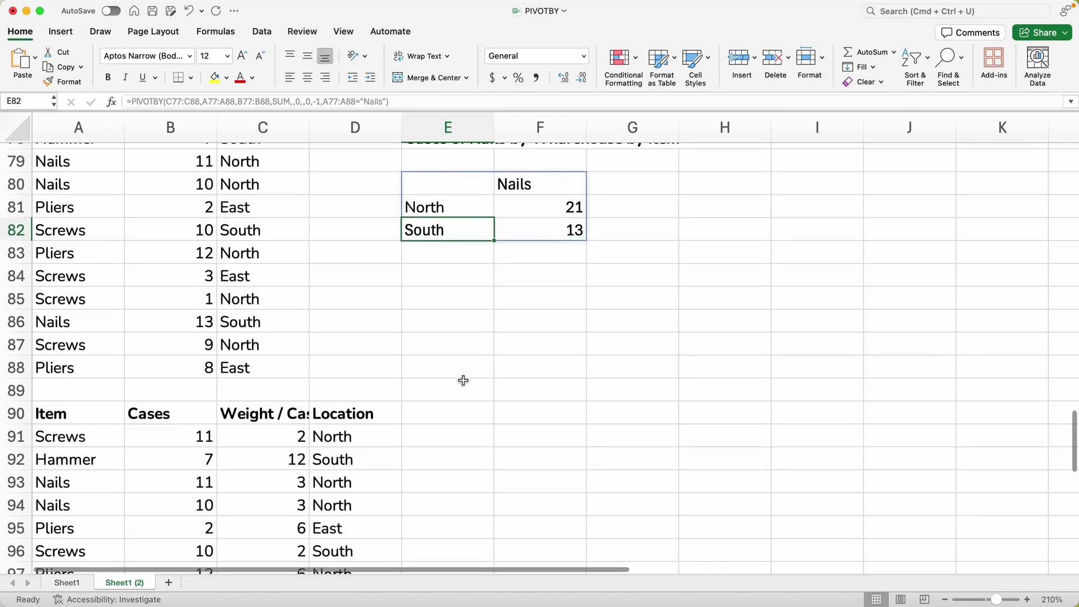
scroll(463, 380, "down", 6)
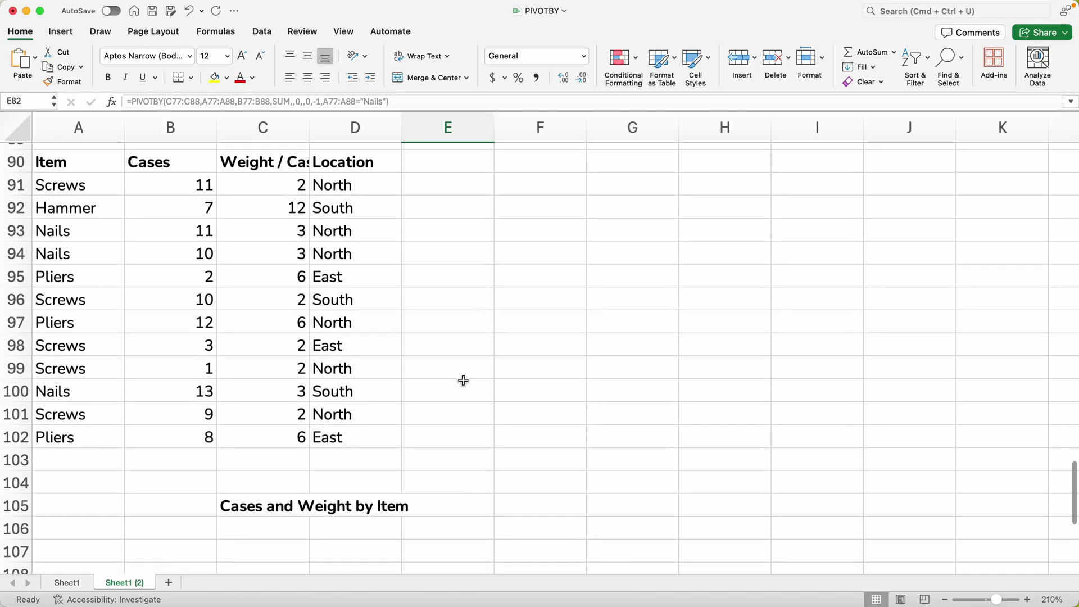
left_click(283, 183)
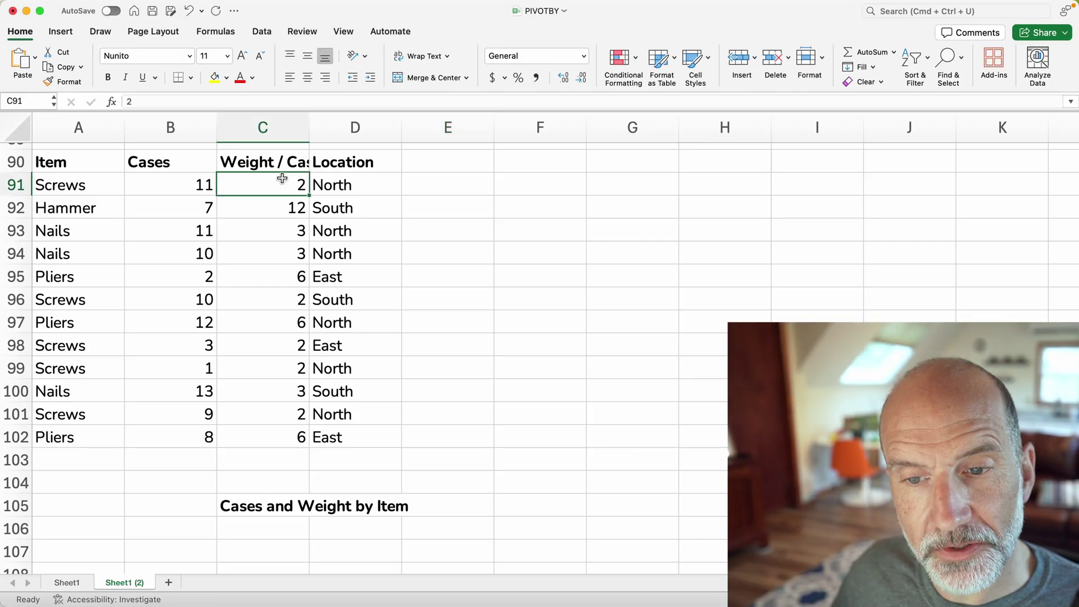
Review the weight per case values and widen column C to show 'Weight / Case' fully.
left_click(273, 236)
left_click(272, 266)
left_click(272, 312)
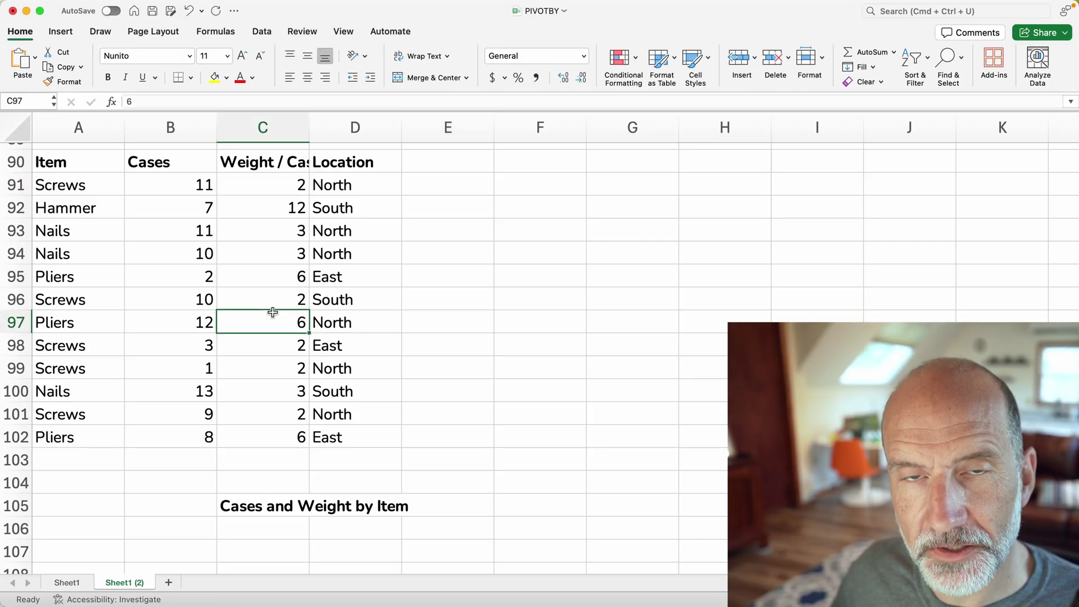
left_click(163, 183)
left_click(284, 182)
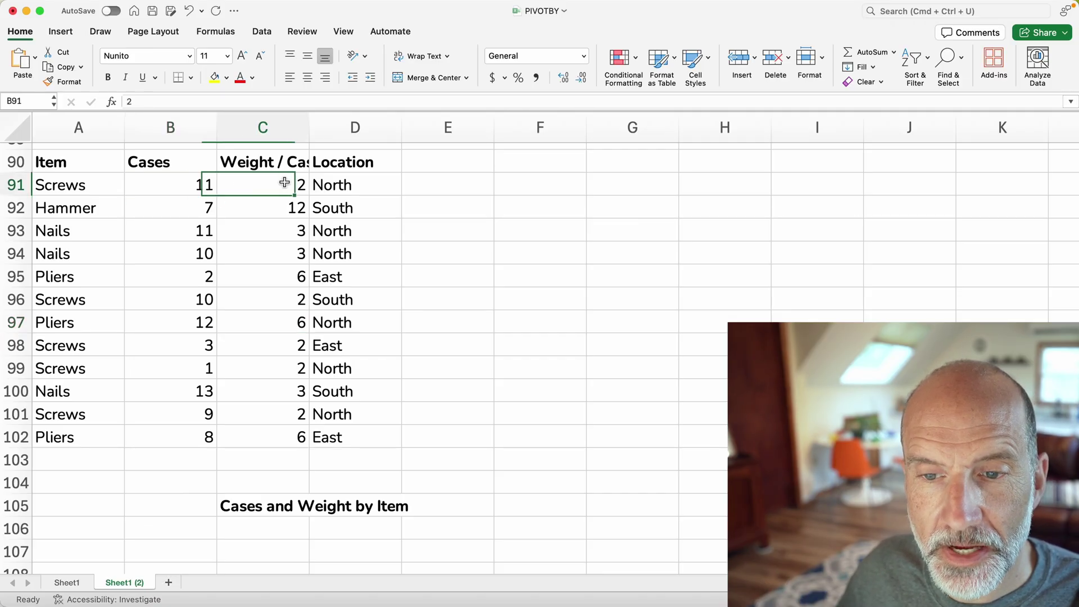
left_click_drag(313, 128, 357, 131)
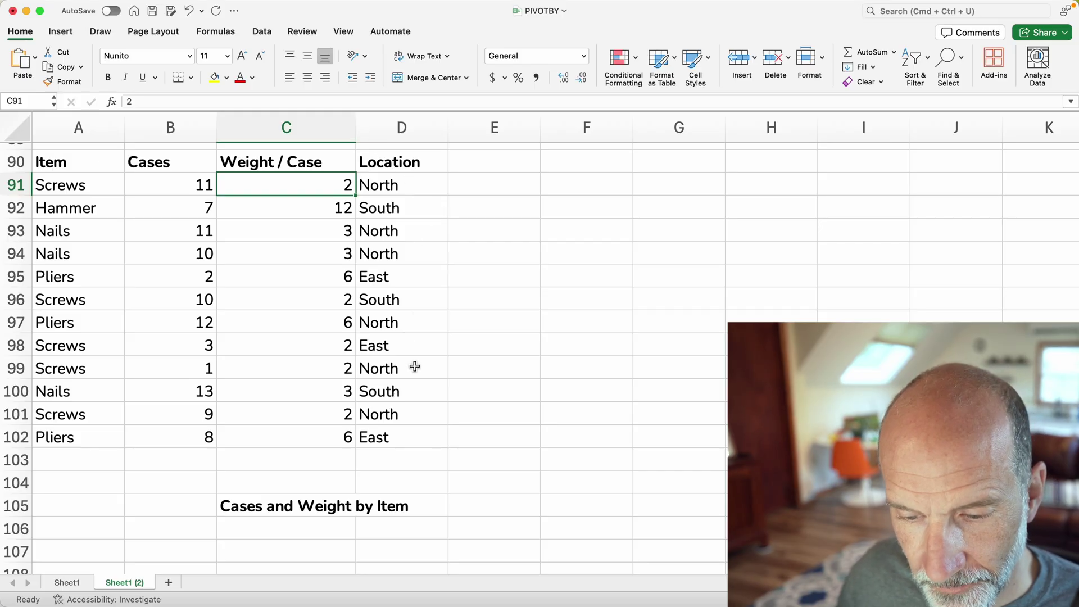
Move the Cases and Weight by Item heading to E93 and begin a =PIVOTBY formula in E95.
left_click(301, 546)
scroll(302, 546, "down", 5)
scroll(301, 546, "up", 2)
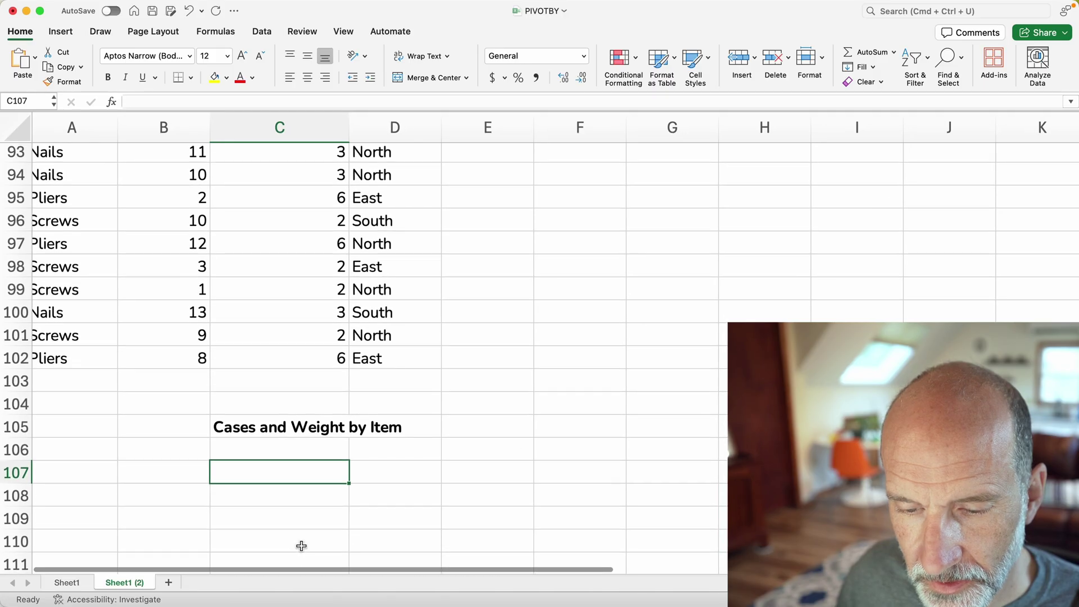
left_click(315, 419)
left_click_drag(315, 416, 513, 187)
scroll(512, 187, "down", 3)
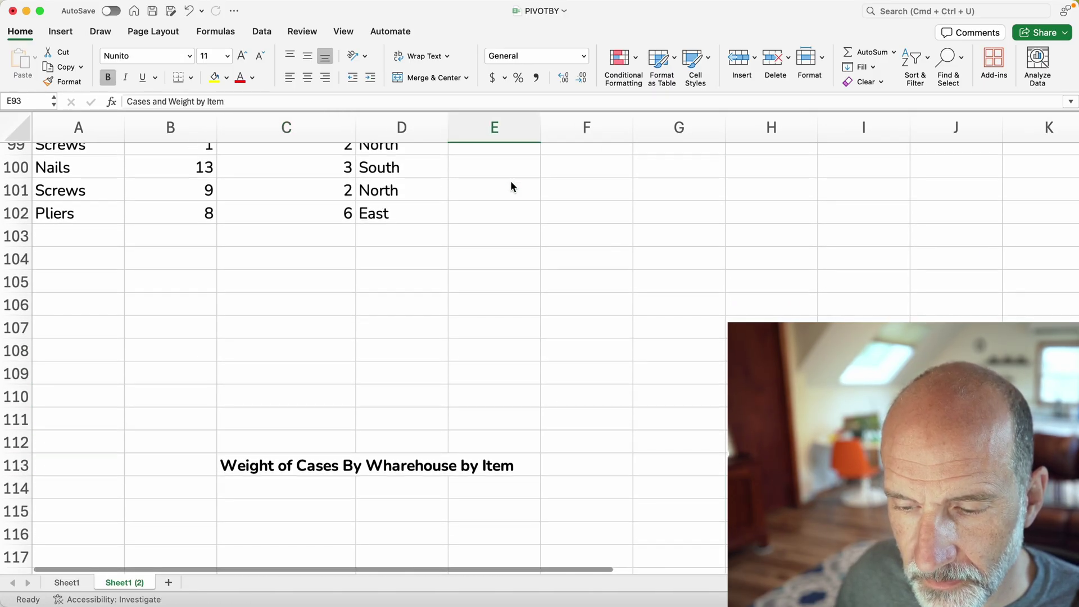
scroll(513, 186, "up", 4)
scroll(511, 183, "up", 1)
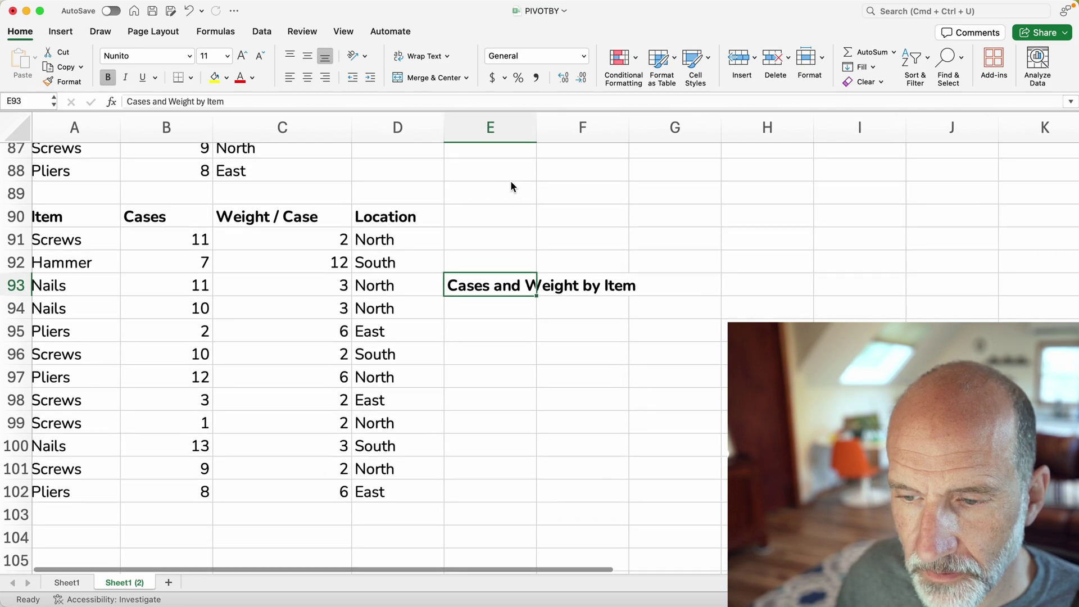
left_click(512, 328)
type("=piv")
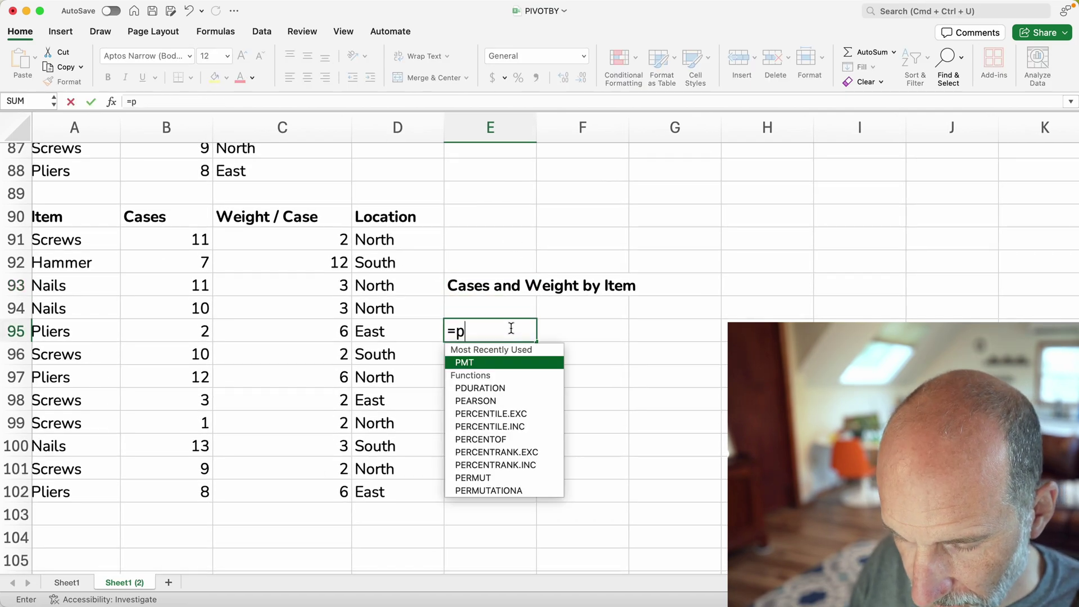
Enter =PIVOTBY(A91:A102,D91:D102,B91:B102*C91:C102,SUM) in E95, giving items against East, North, South totalling 386.
key("BackSpace")
key("BackSpace")
key("BackSpace")
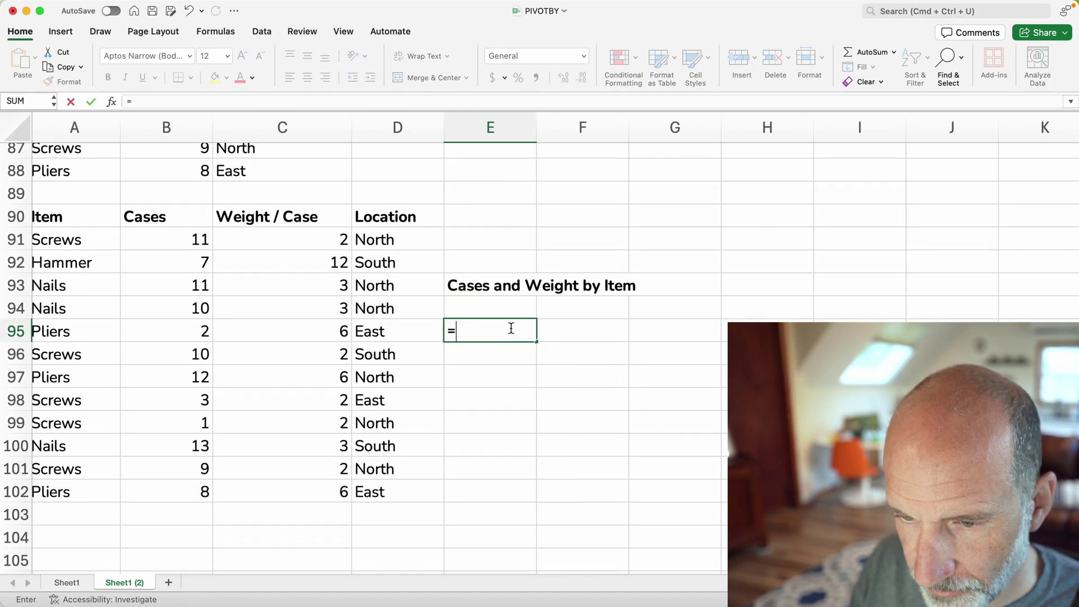
type("PIVOTBY")
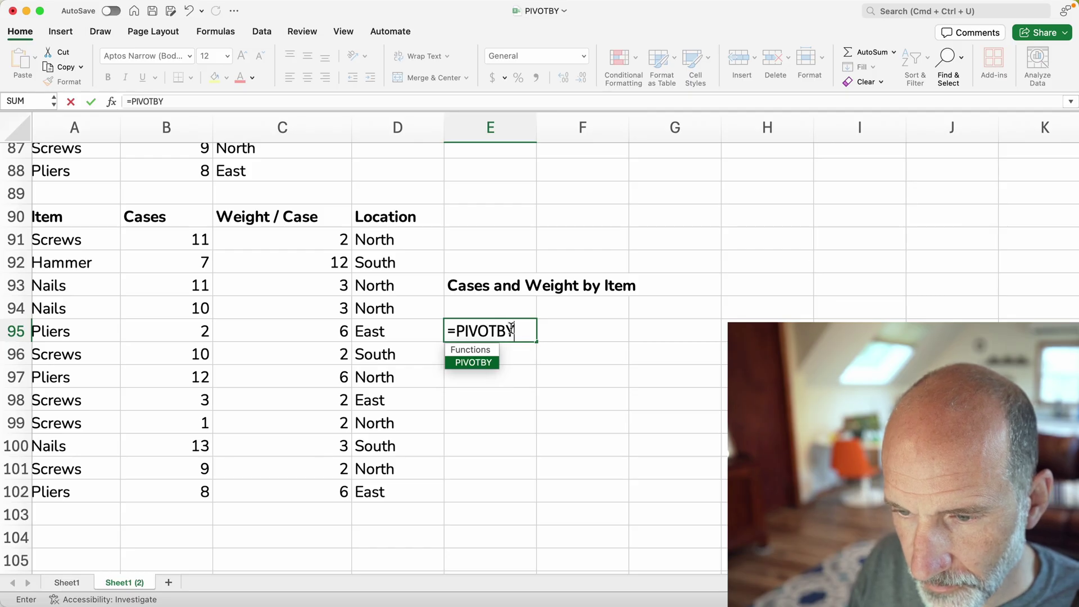
type("(")
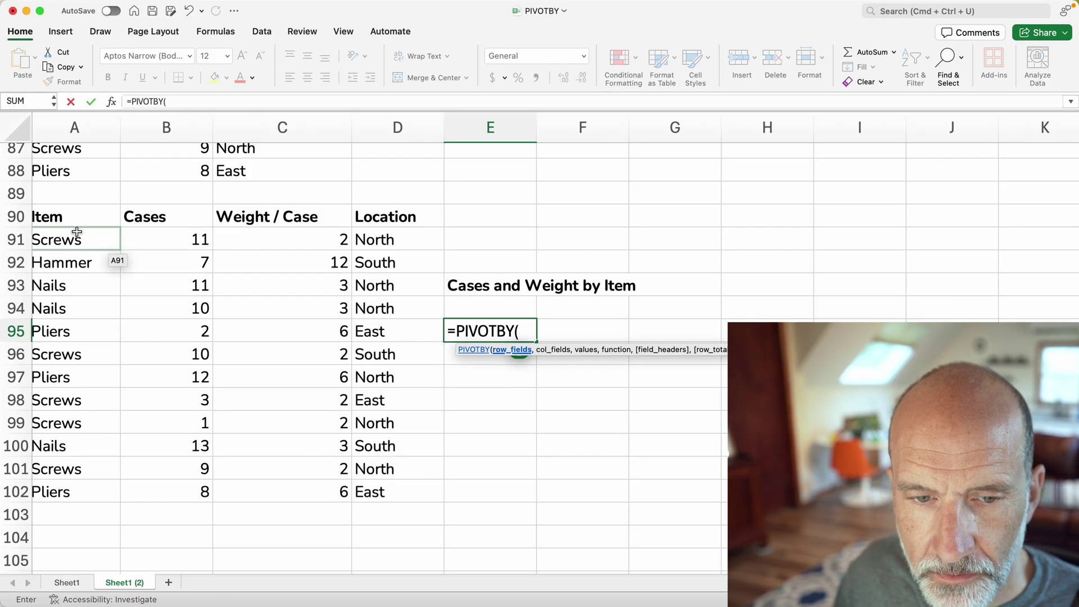
left_click_drag(77, 231, 92, 482)
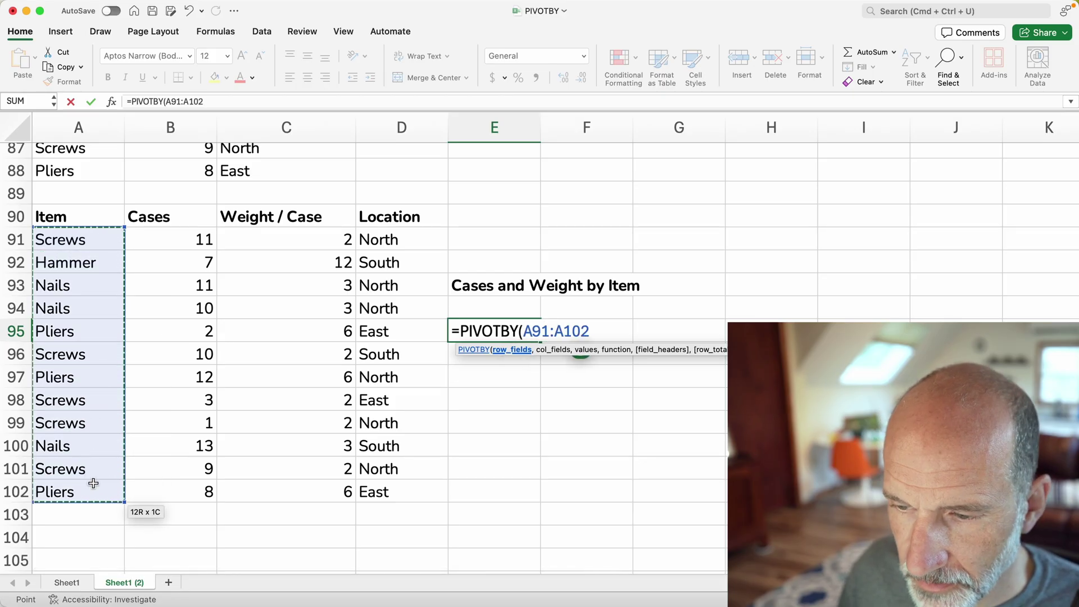
type(",")
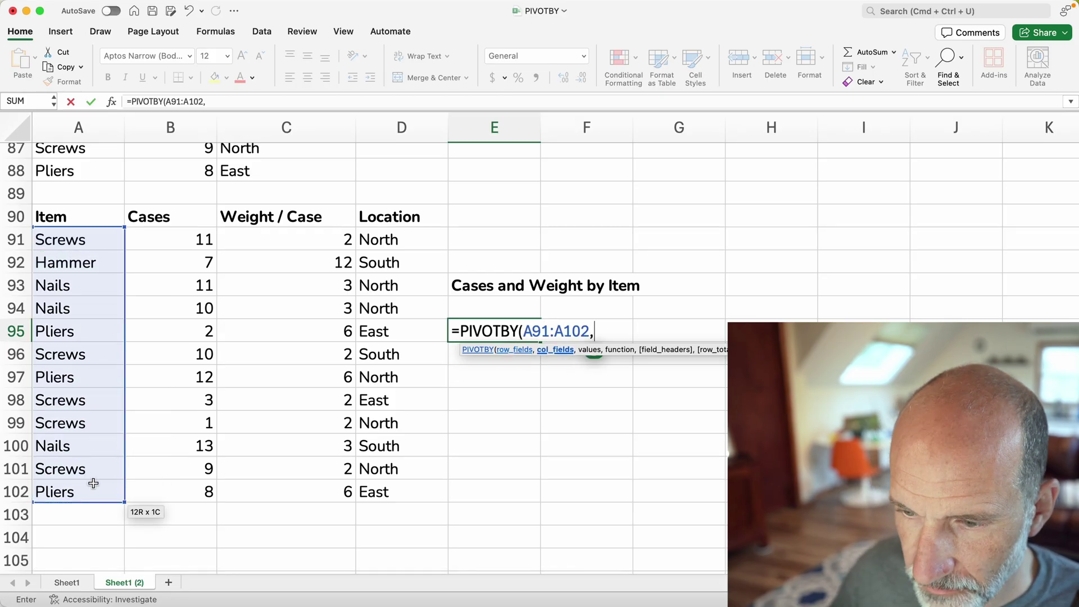
left_click_drag(428, 232, 410, 488)
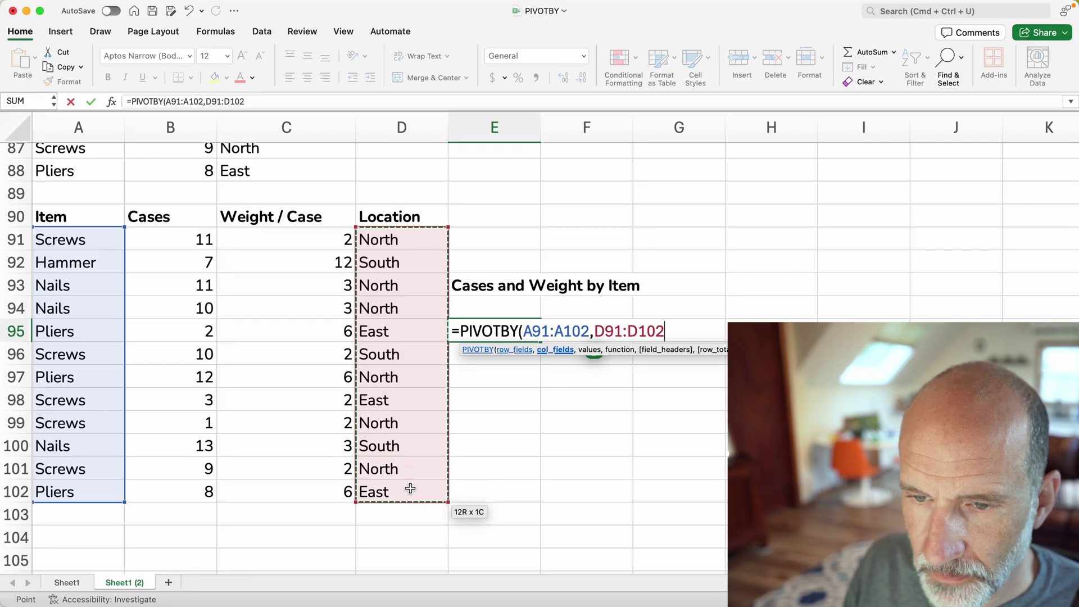
type(",")
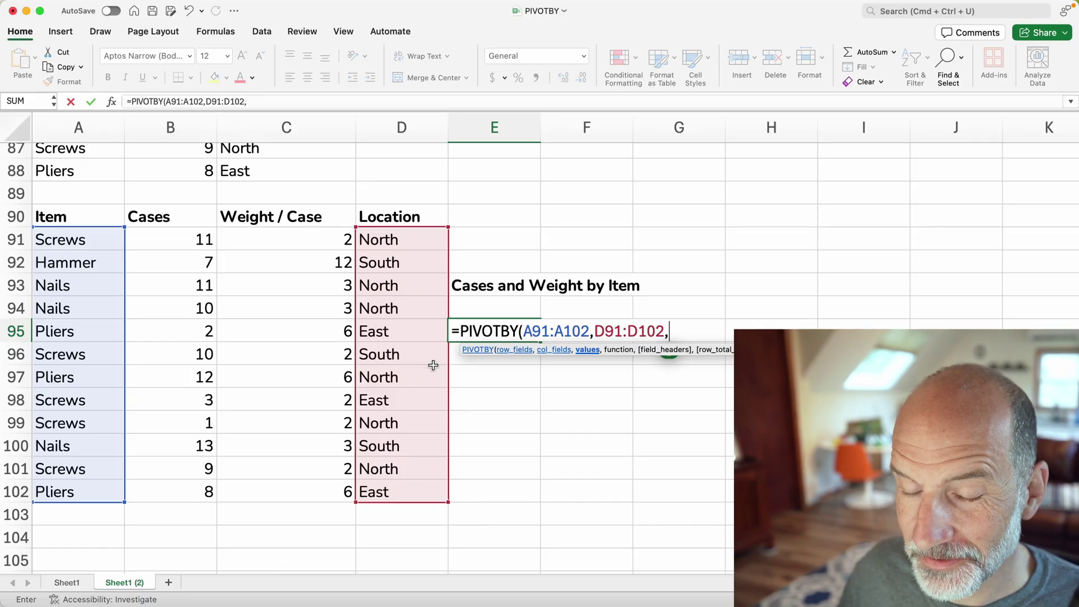
left_click_drag(188, 241, 174, 487)
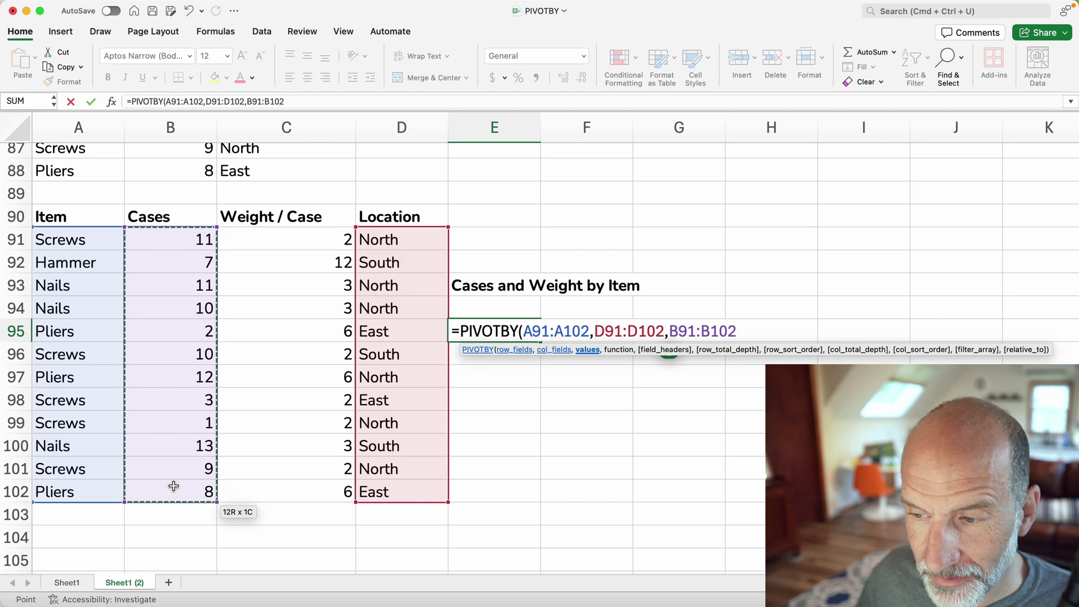
type("*")
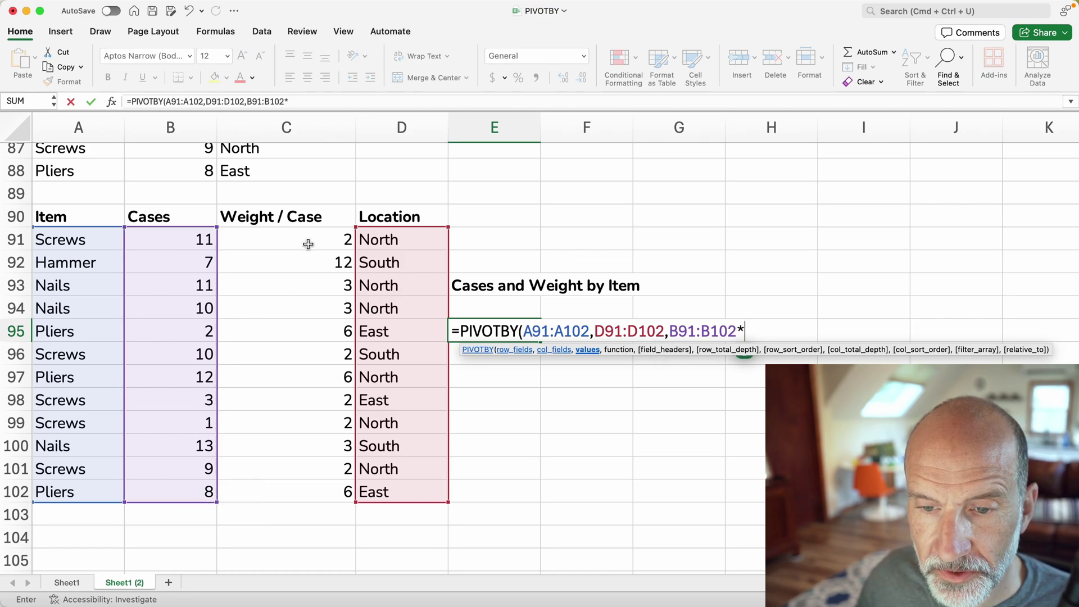
left_click_drag(309, 243, 298, 490)
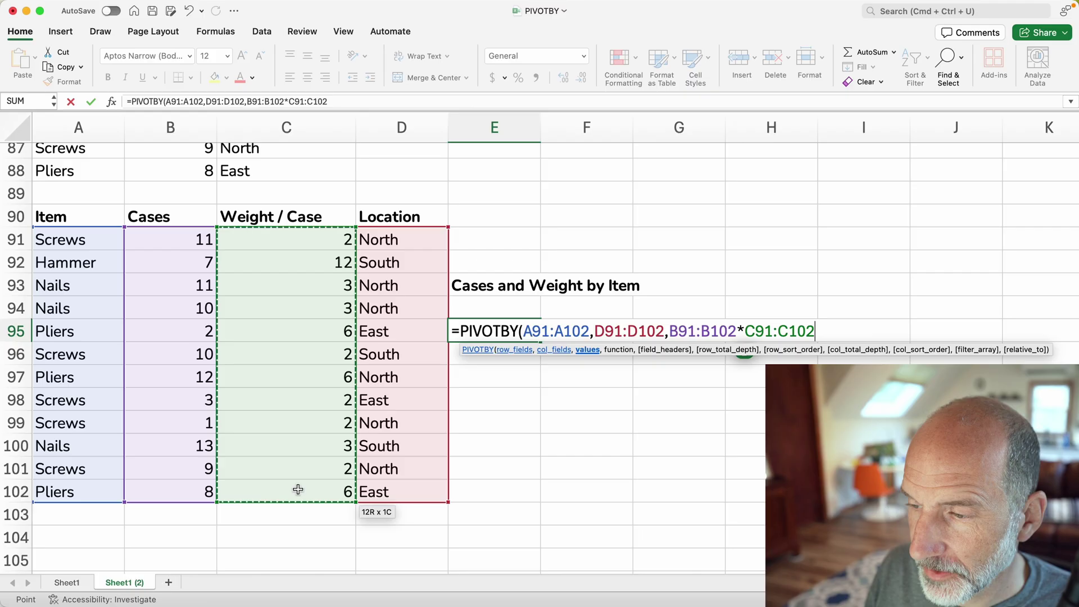
type(",")
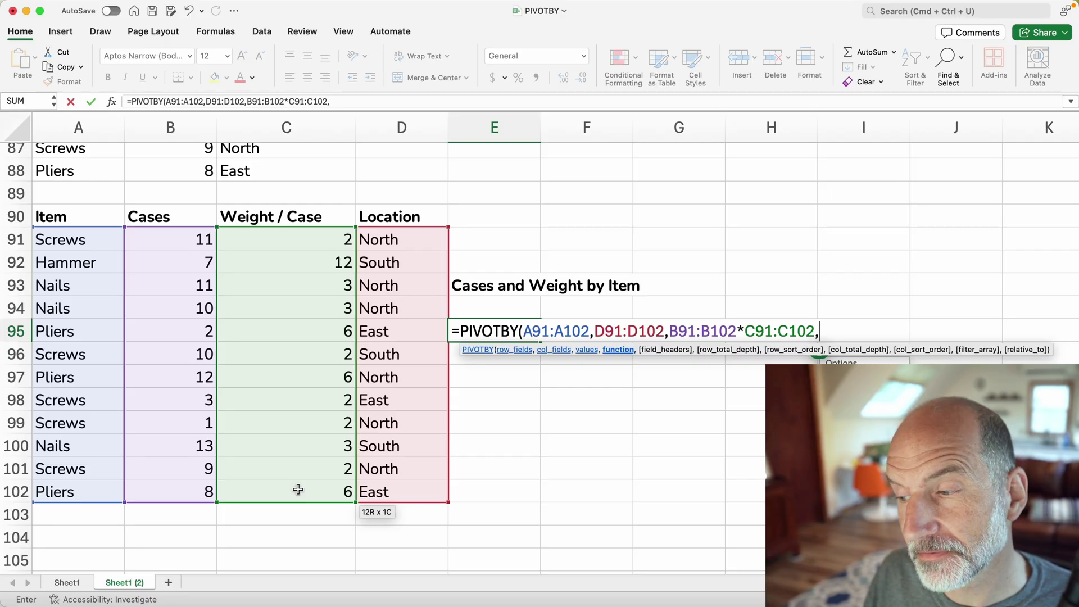
type(")")
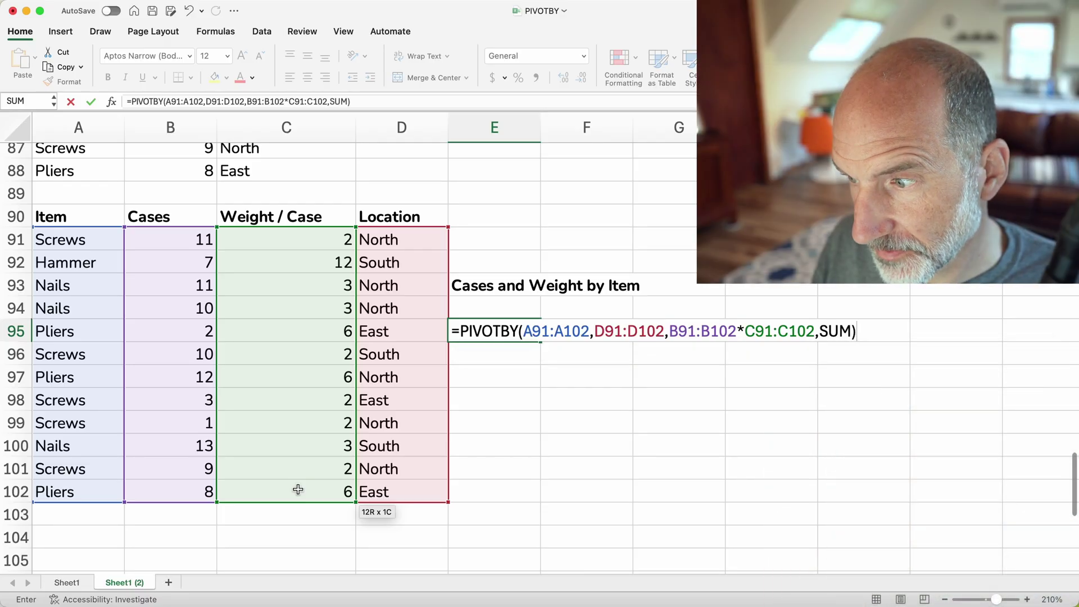
key("Return")
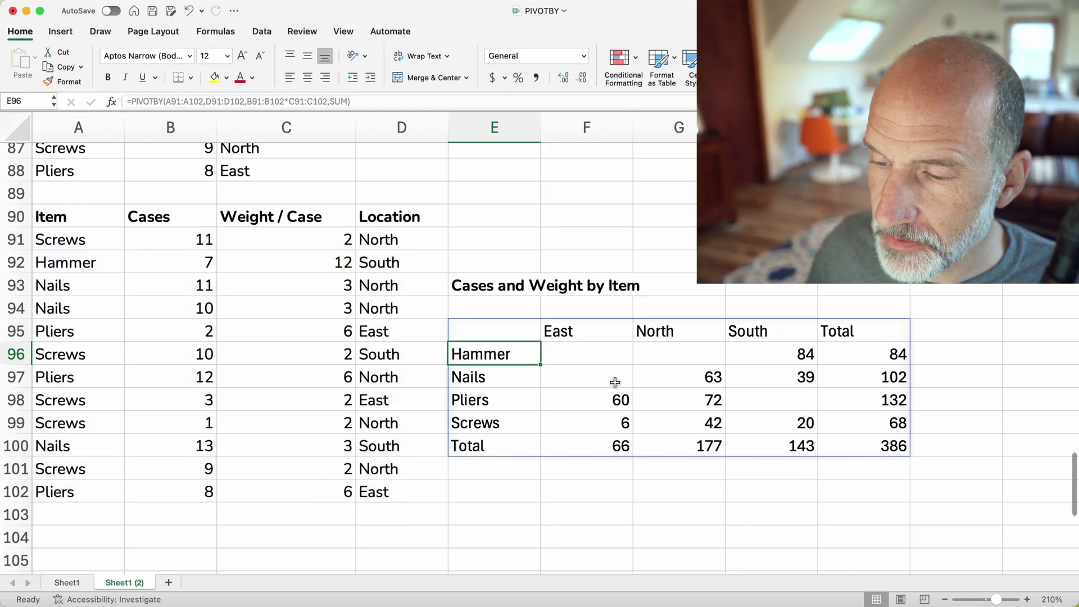
left_click(766, 359)
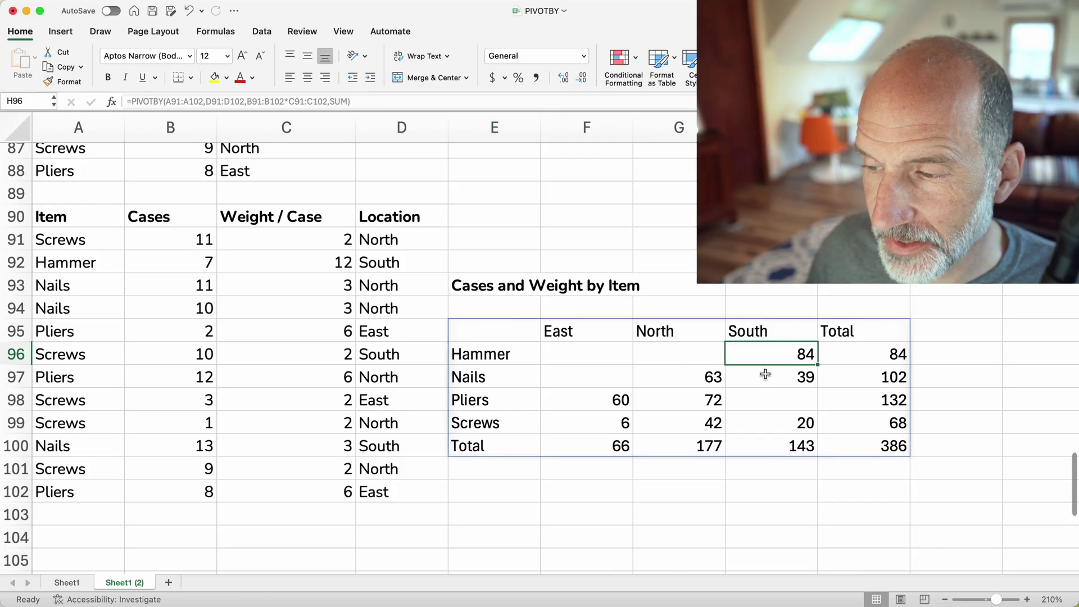
left_click(766, 374)
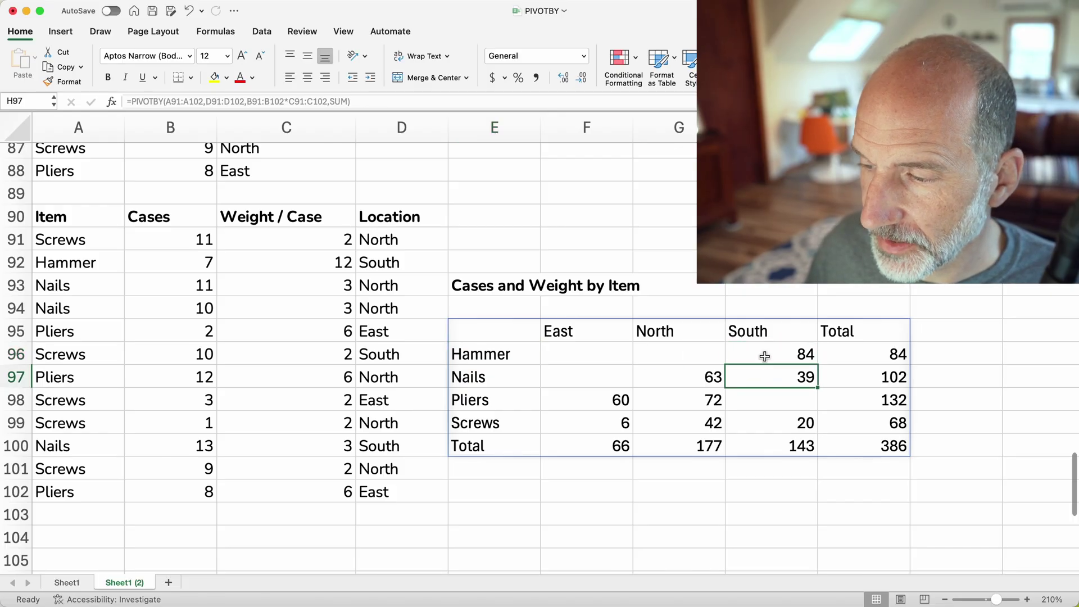
left_click(863, 441)
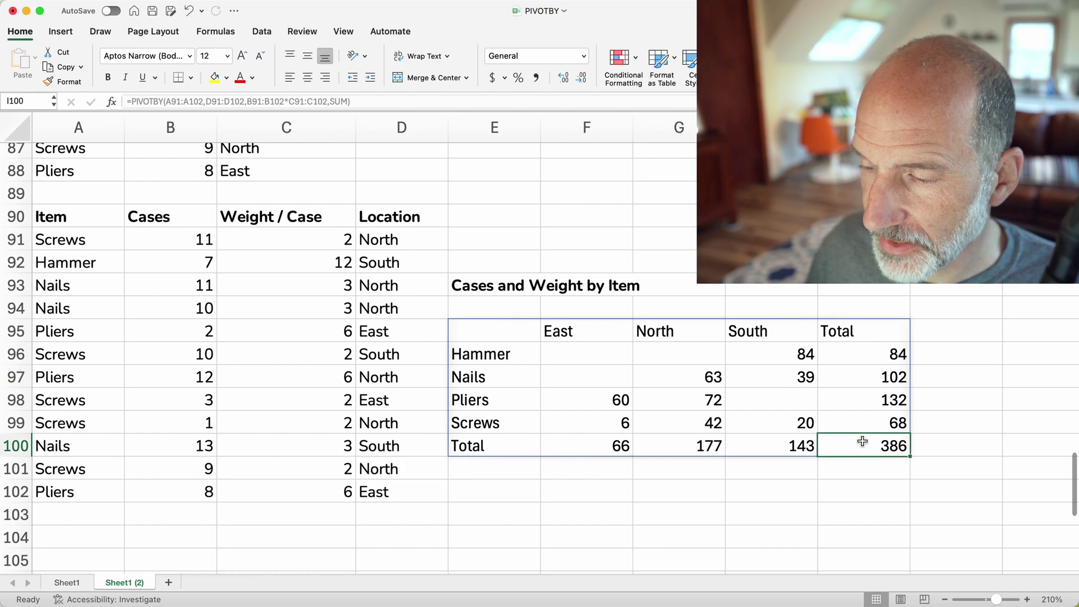
scroll(863, 441, "down", 1)
Enter =SUMPRODUCT(B91:B102,C91:C102) in C104, returning 386 to match the pivot's grand total.
left_click(291, 502)
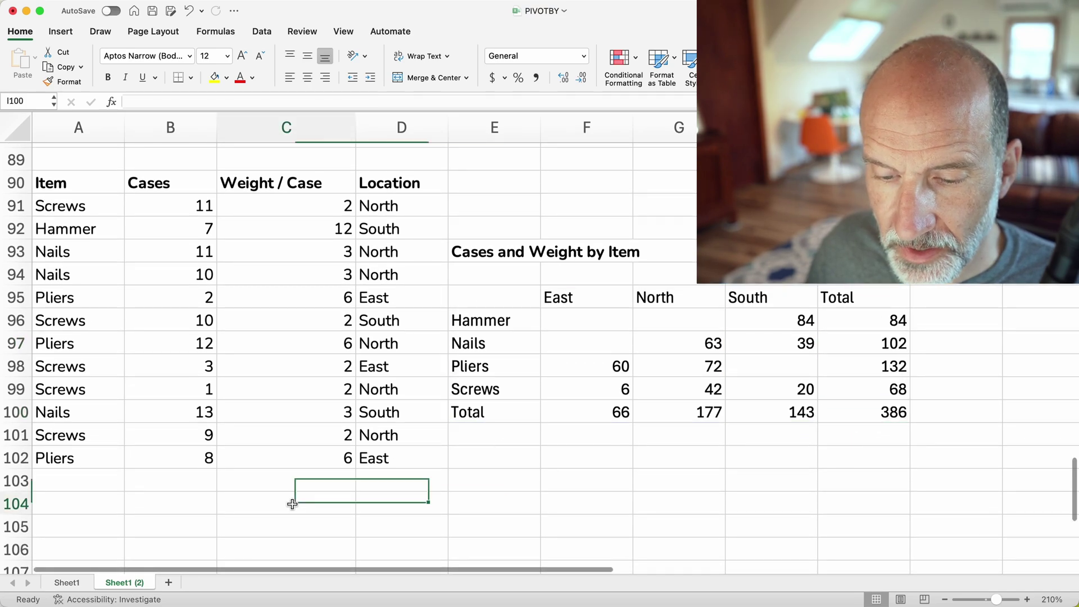
type("=")
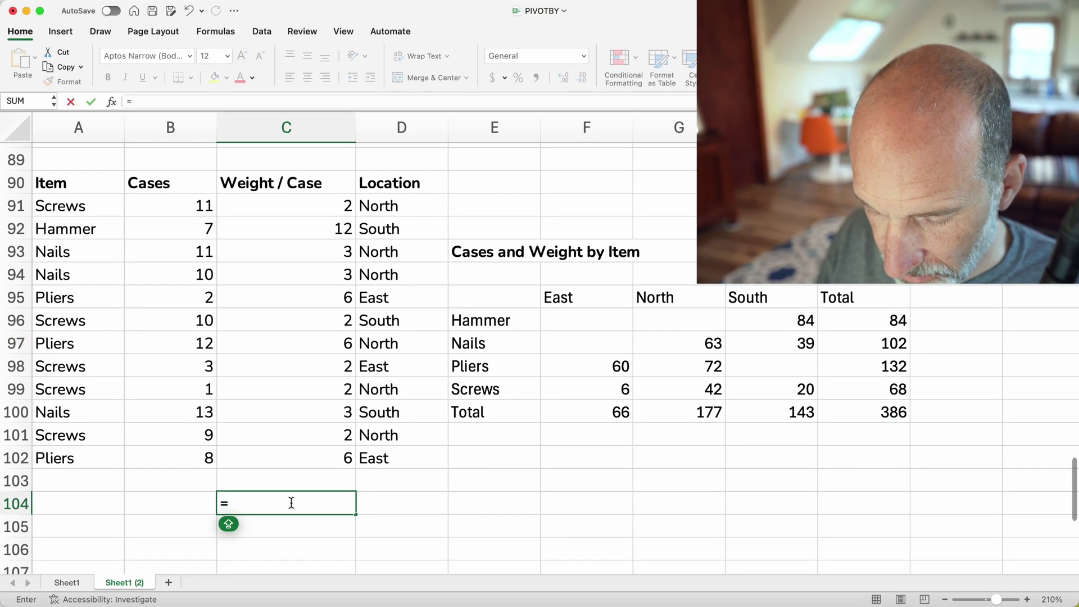
type("SUMPRODU")
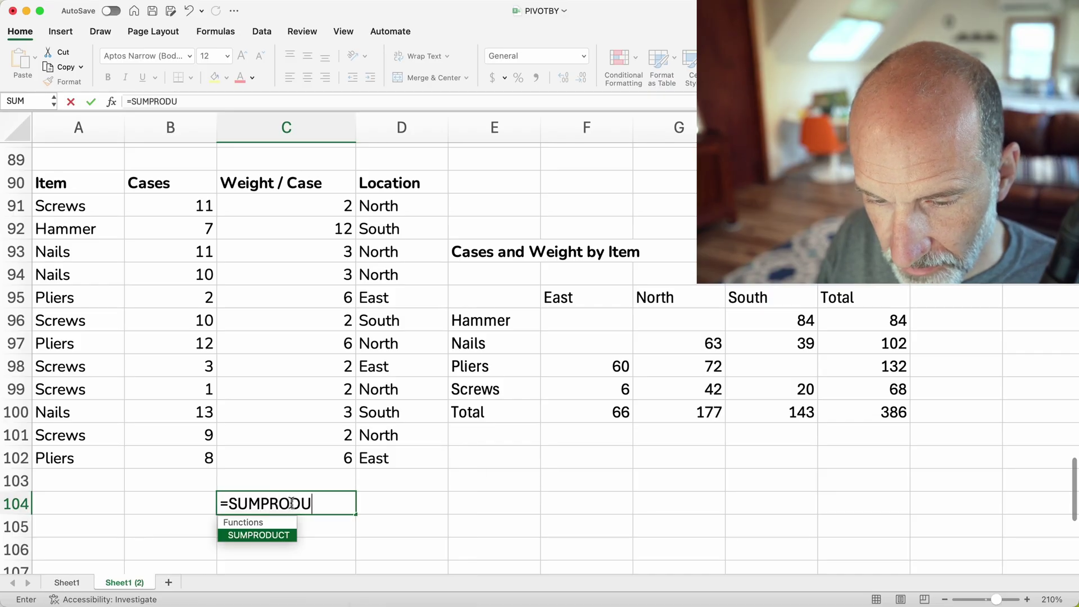
type("DUCT")
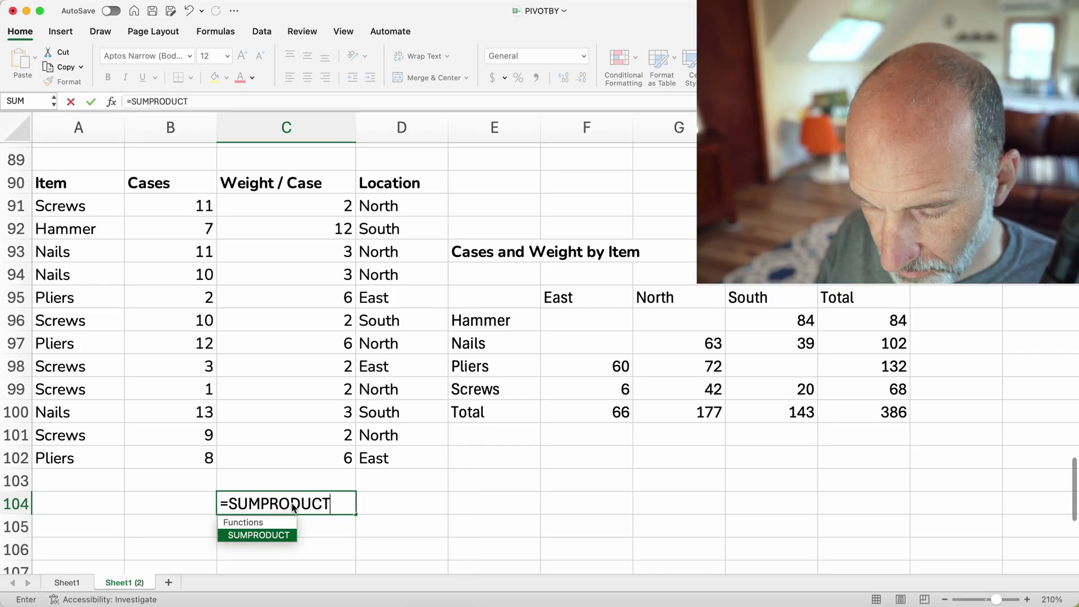
type("(")
key("Left")
key("Up")
key("Up")
key("shift+Up")
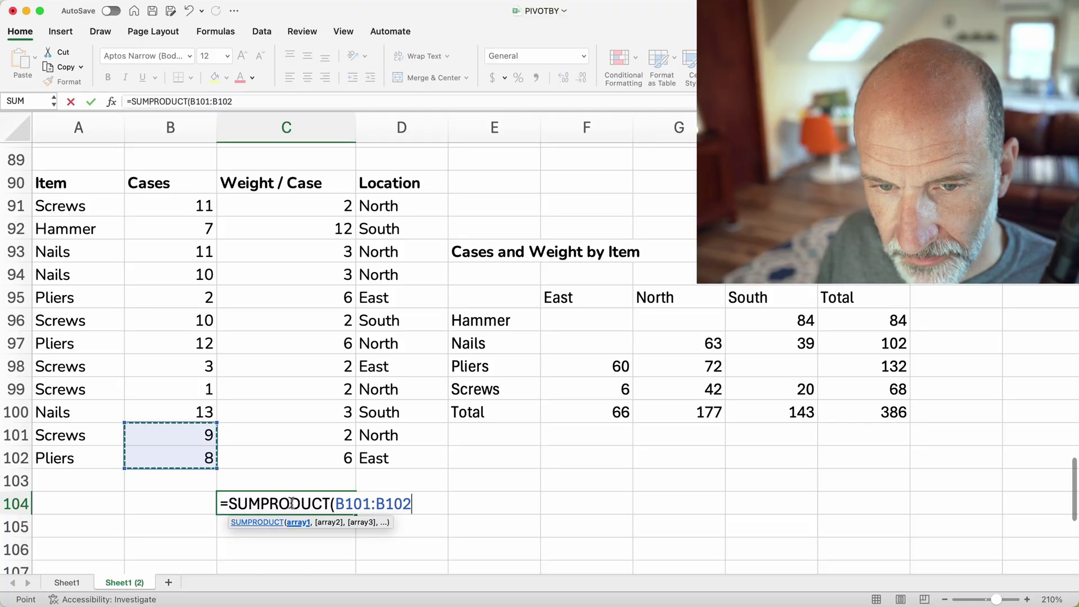
key("shift+Up")
key("shift+Up")
key("shift+Up")
key("shift+Up")
key("shift+Up")
key("shift+Up")
key("shift+Up")
key("shift+Up")
key("shift+Up")
key("shift+Up")
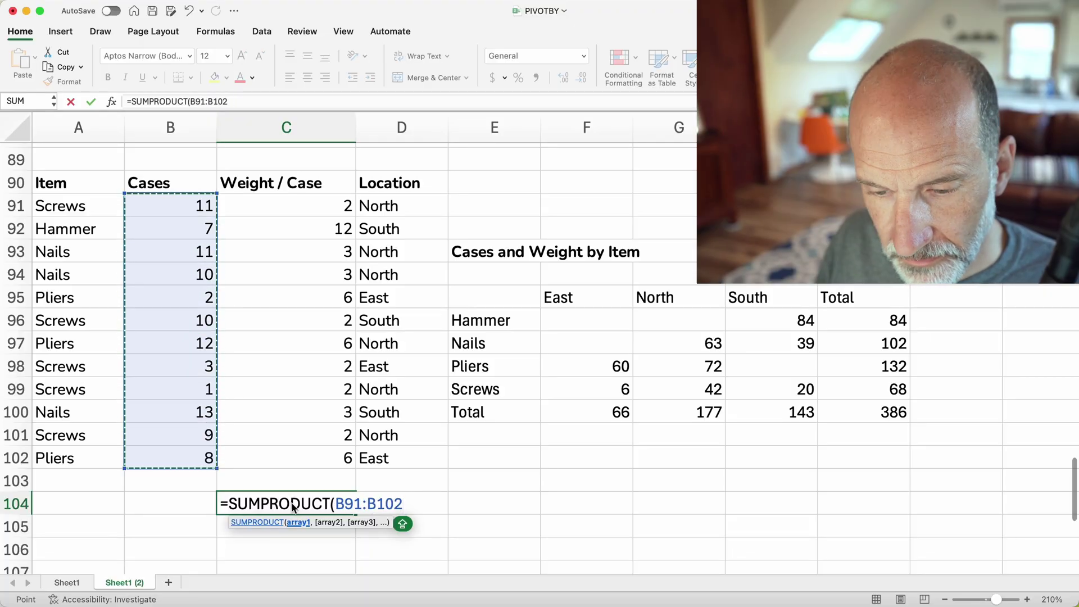
type(",")
key("Up")
key("Up")
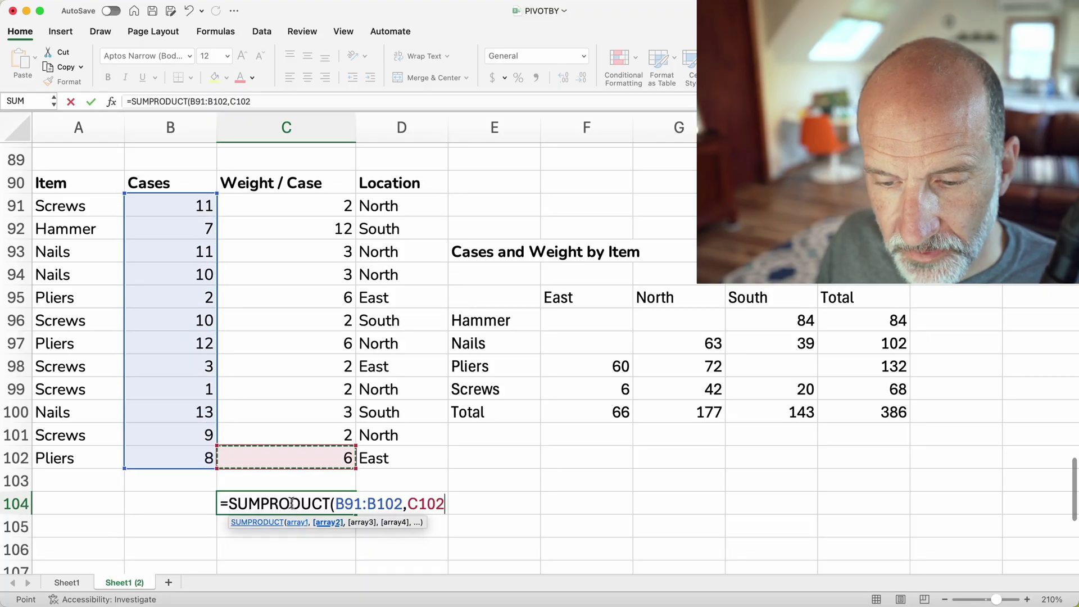
key("shift+Up")
key("shift+Up")
key("shift+Up")
key("shift+Up")
key("shift+Up")
key("shift+Up")
key("shift+Up")
key("shift+Up")
key("shift+Up")
key("shift+Up")
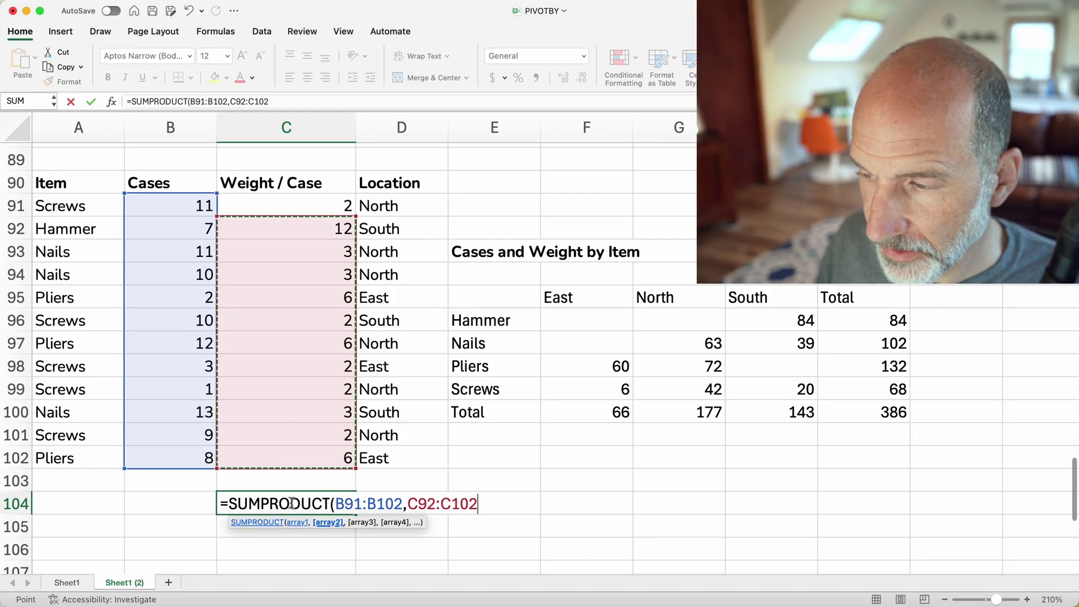
key("shift+Up")
type(")")
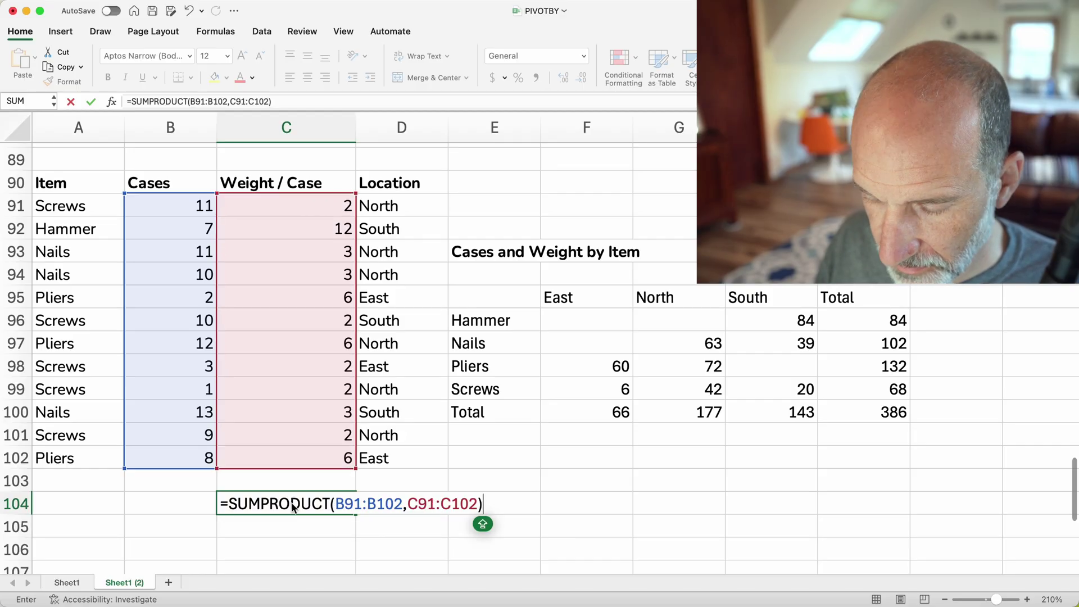
key("Return")
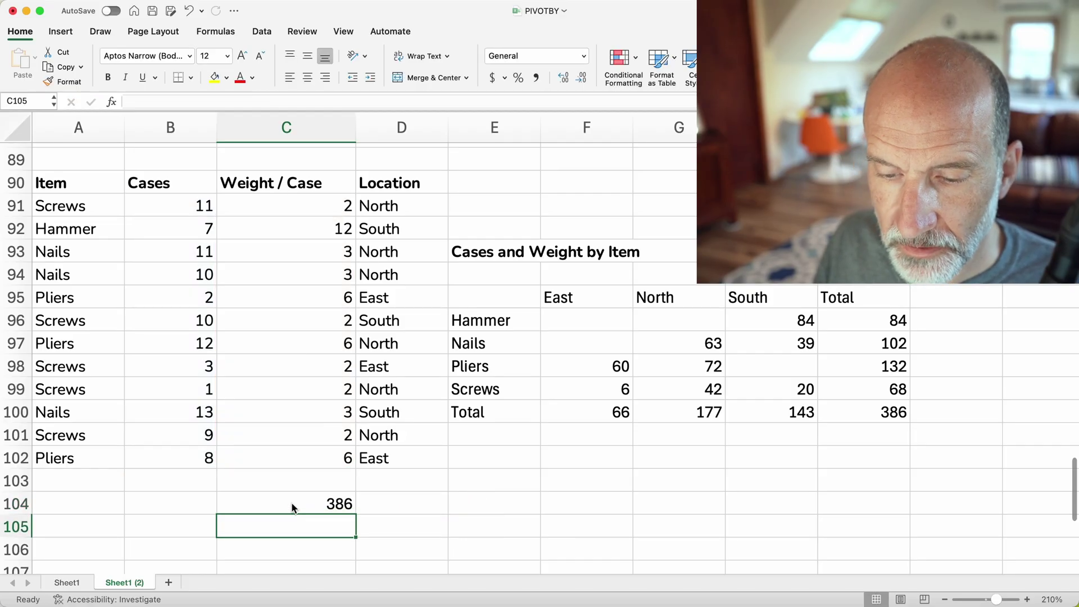